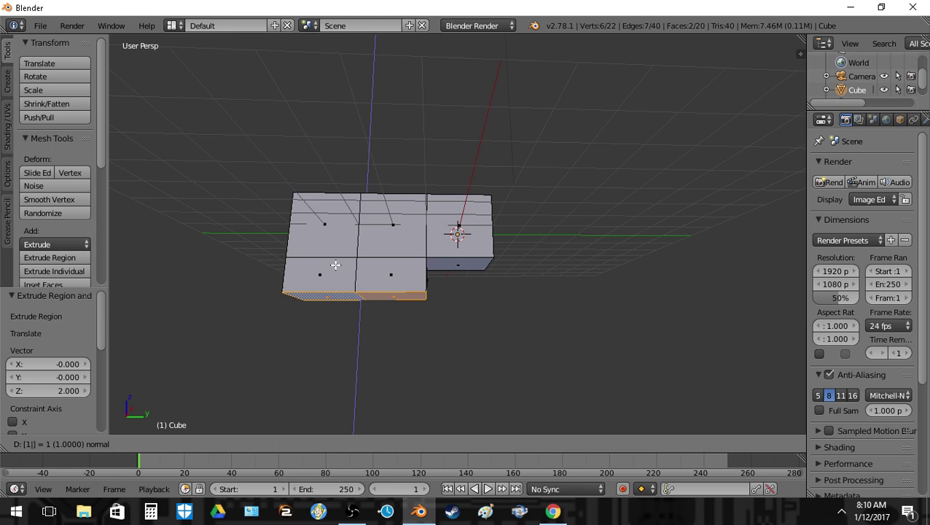
# - Extrude the two bottom faces of the rear blocks downward by 2 units and clear the selection
pyautogui.press('BackSpace')
pyautogui.write('2')
pyautogui.press('Return')
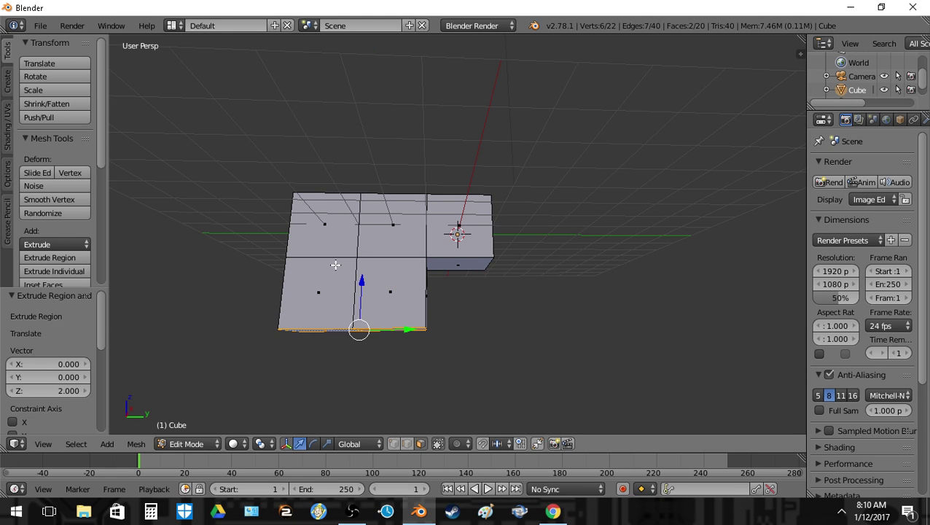
pyautogui.press('a')
pyautogui.moveTo(388, 260); pyautogui.dragTo(406, 284, button='middle')
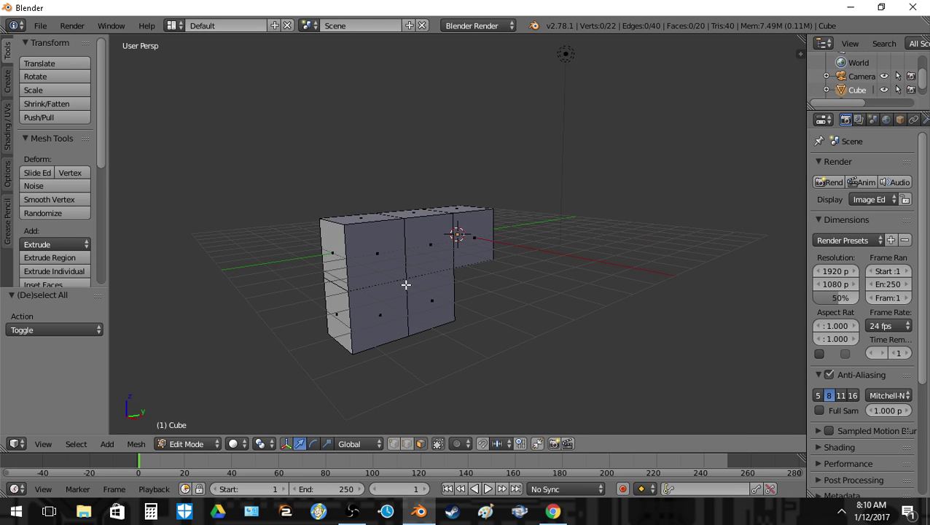
pyautogui.rightClick(337, 309)
pyautogui.moveTo(334, 252); pyautogui.dragTo(292, 232, button='middle')
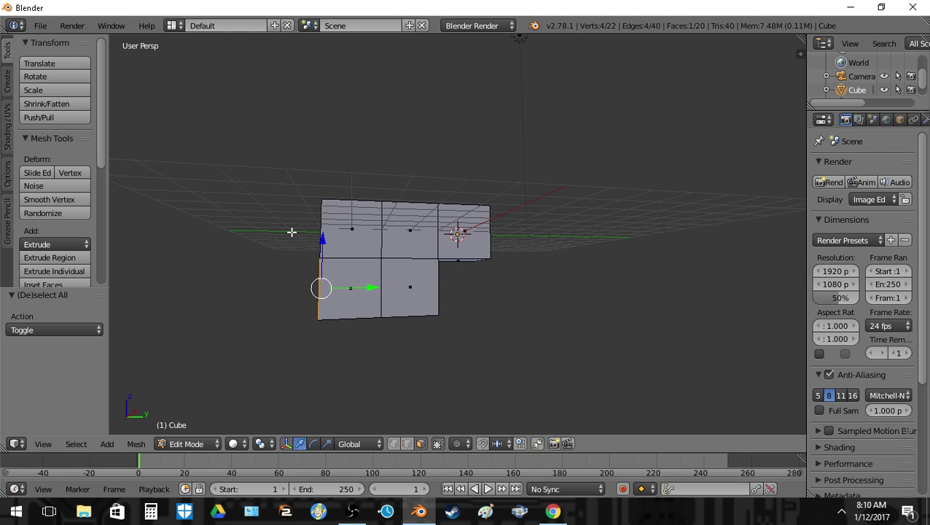
pyautogui.press('a')
# - Subdivide the lengthwise edge rings of the middle block and the front block once
pyautogui.moveTo(374, 269); pyautogui.dragTo(445, 313, button='middle')
pyautogui.click(408, 442)
pyautogui.keyDown('alt'); pyautogui.rightClick(375, 328); pyautogui.keyUp('alt')
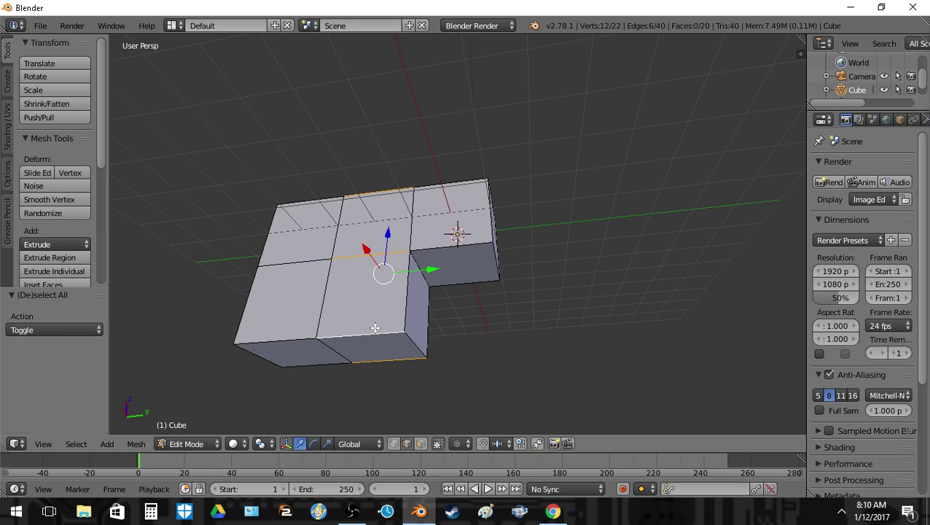
pyautogui.keyDown('alt'); pyautogui.keyDown('shift'); pyautogui.rightClick(446, 250); pyautogui.keyUp('shift'); pyautogui.keyUp('alt')
pyautogui.scroll(-3, 58, 206)
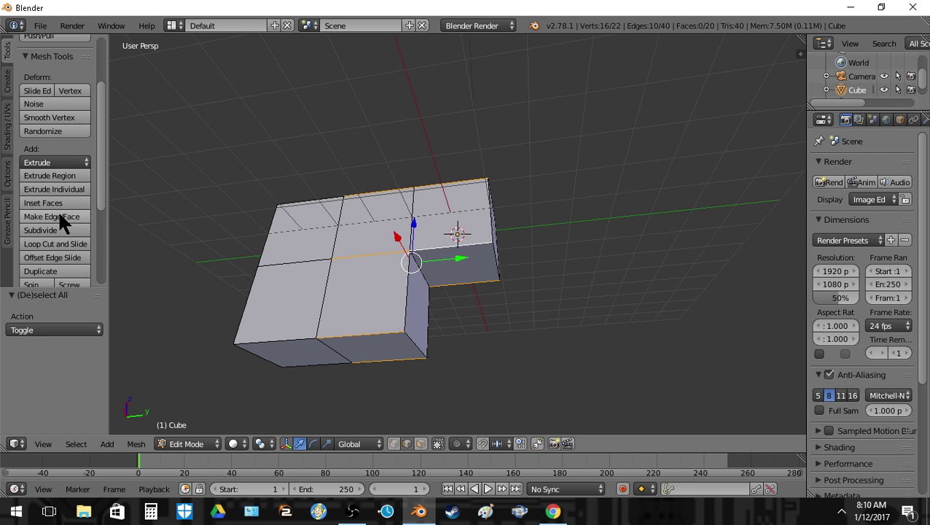
pyautogui.click(52, 228)
pyautogui.moveTo(382, 263); pyautogui.dragTo(396, 283, button='middle')
# - Select the two vertices of the inner corner edge where the front block's underside meets the lower section
pyautogui.press('a')
pyautogui.click(393, 442)
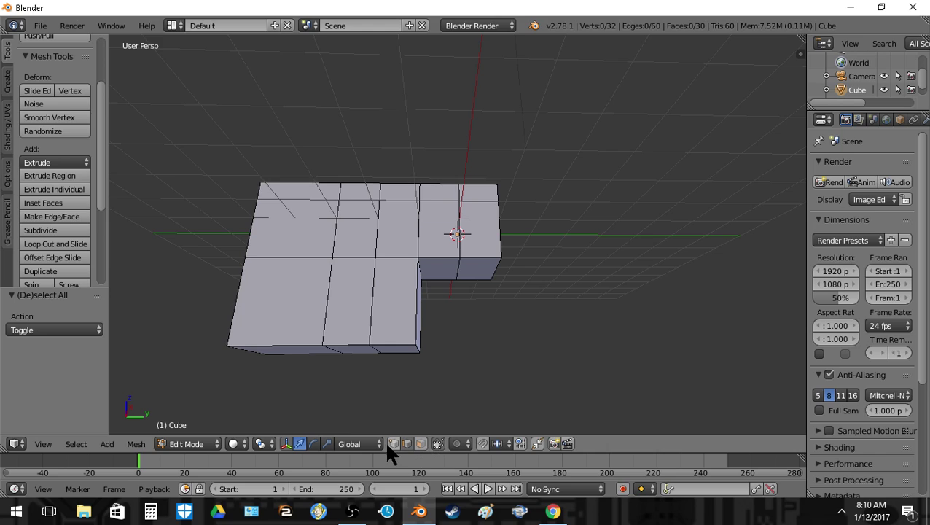
pyautogui.rightClick(418, 257)
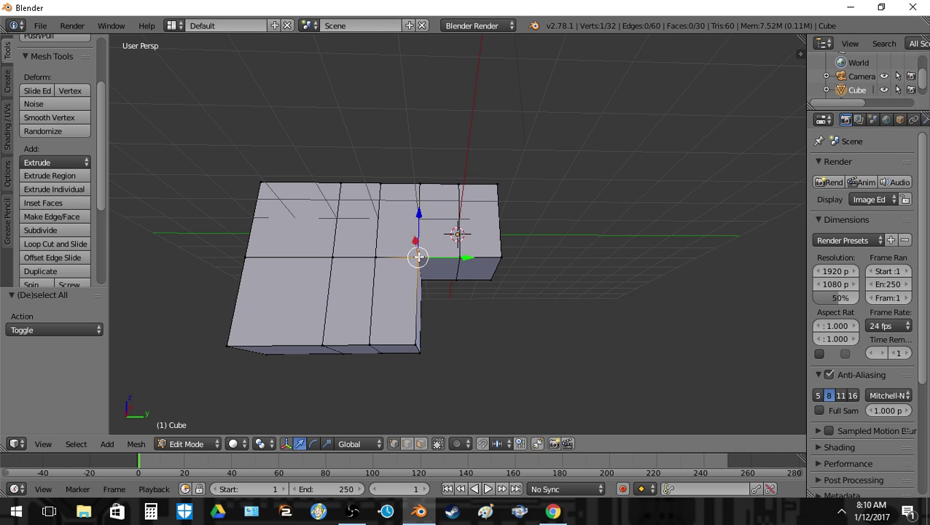
pyautogui.keyDown('shift'); pyautogui.rightClick(426, 278); pyautogui.keyUp('shift')
# - Try an Edge Slide of the inner corner edge along the neighbouring faces, and undo it
pyautogui.hotkey('ctrl', 'e')
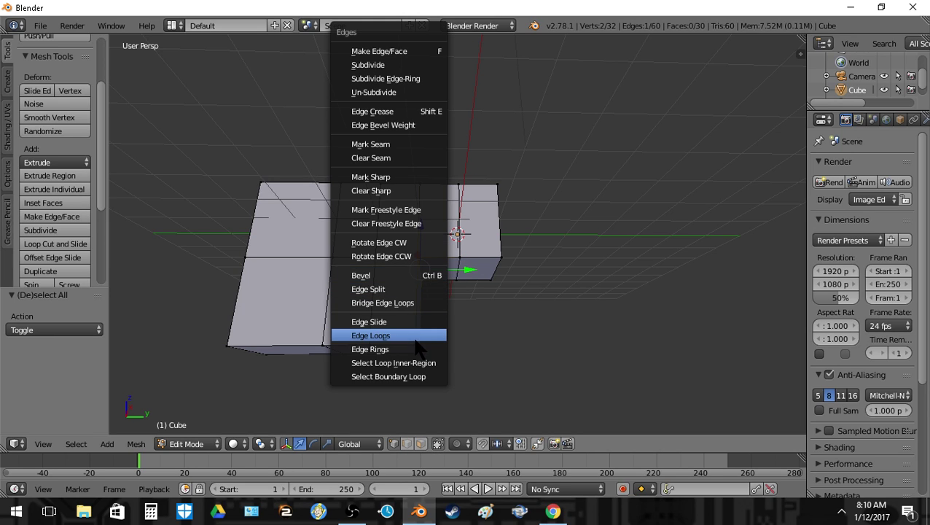
pyautogui.click(407, 321)
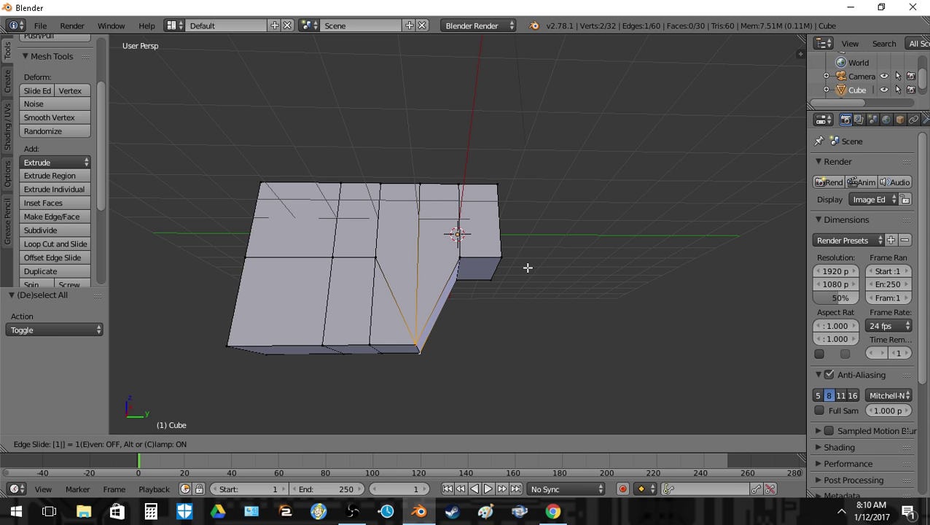
pyautogui.click(452, 292)
pyautogui.hotkey('ctrl', 'z')
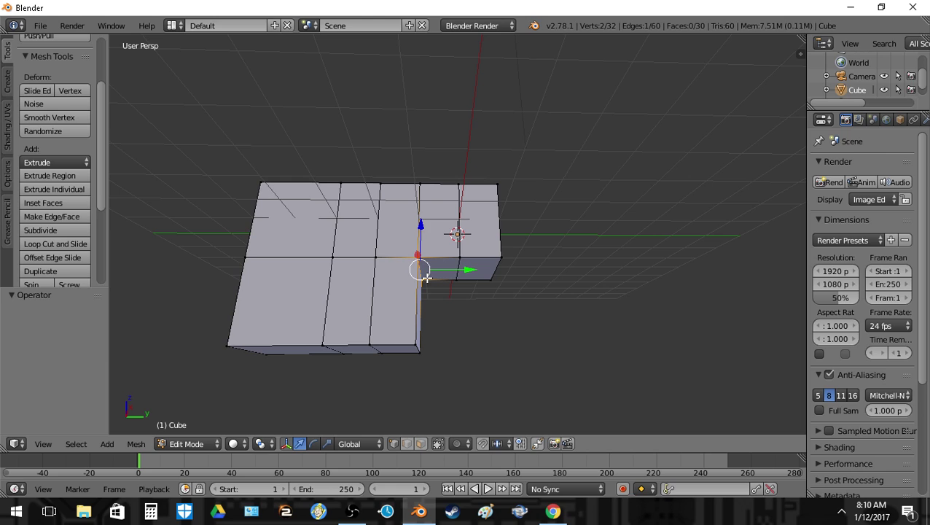
# - Edge Slide the inner corner edge along the front block's underside with factor -1.000, onto the new subdivision
pyautogui.moveTo(500, 267); pyautogui.dragTo(504, 299, button='middle')
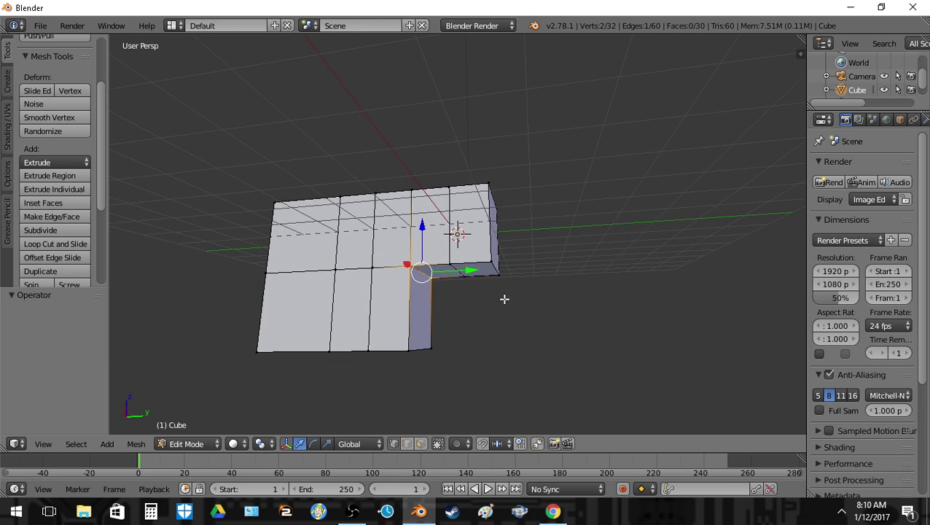
pyautogui.hotkey('ctrl', 'e')
pyautogui.click(510, 326)
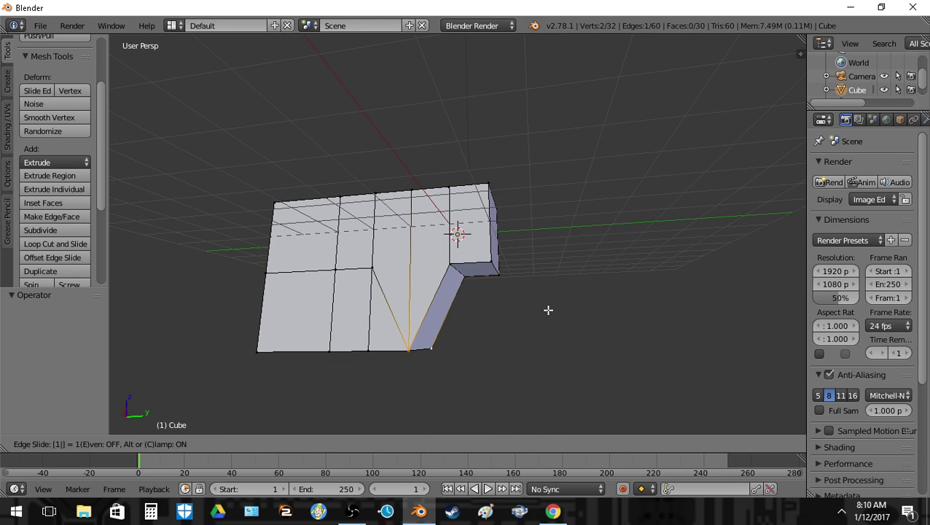
pyautogui.click(548, 307)
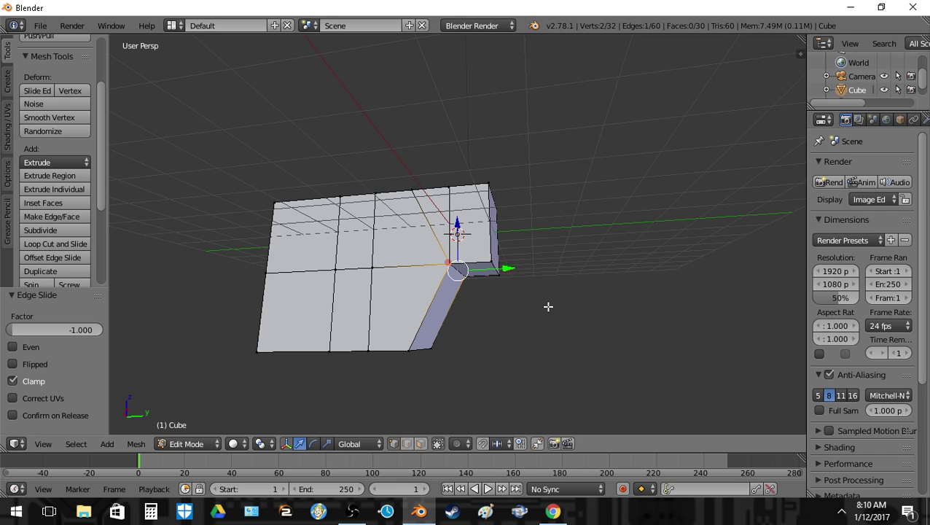
# - Edge Slide the lower section's bottom front edge back onto its new subdivision to form a sloped underside
pyautogui.press('a')
pyautogui.rightClick(406, 352)
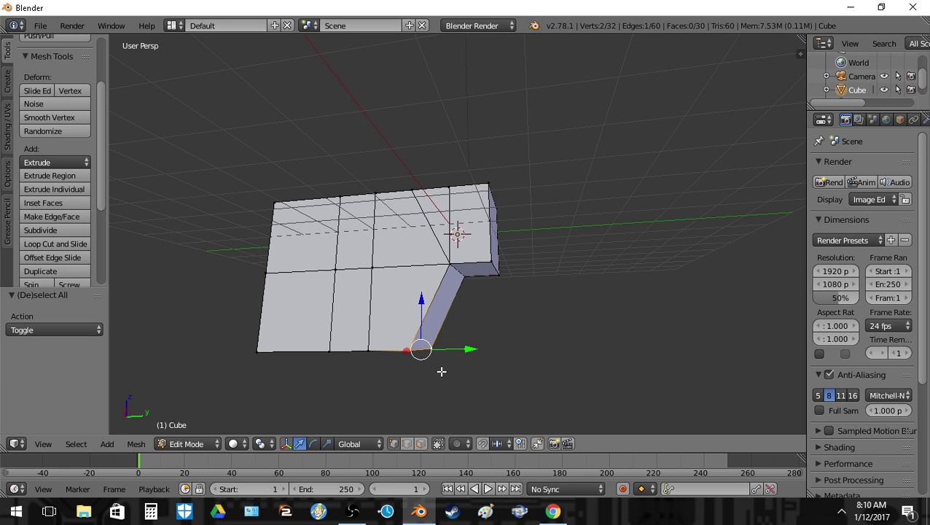
pyautogui.hotkey('ctrl', 'e')
pyautogui.click(442, 374)
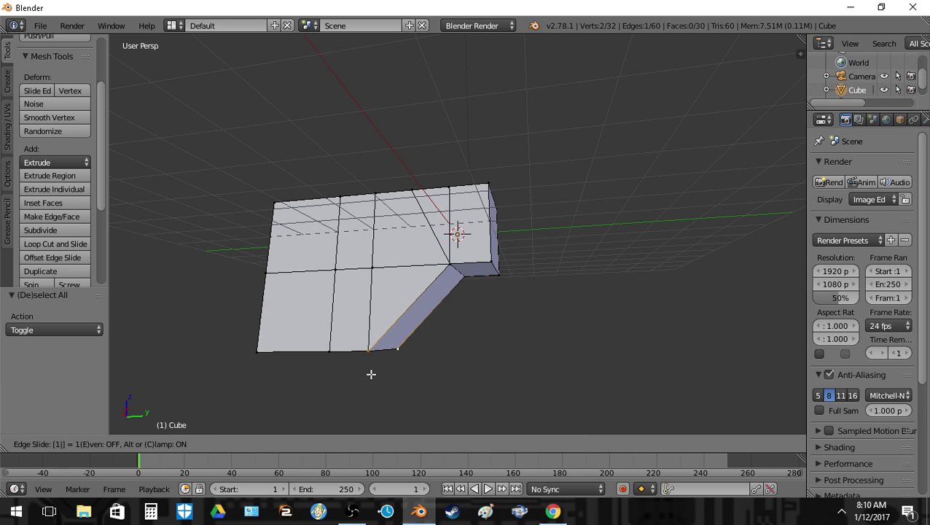
pyautogui.click(370, 375)
# - Merge the overlapping vertices of the mesh with Remove Doubles
pyautogui.press('a')
pyautogui.scroll(-5, 68, 242)
pyautogui.click(65, 271)
pyautogui.moveTo(146, 291); pyautogui.dragTo(309, 326, button='middle')
pyautogui.press('a')
# - Extrude the sloped face, the front block's underside and its front end face together by 0.5 units
pyautogui.click(418, 443)
pyautogui.keyDown('alt'); pyautogui.rightClick(375, 350); pyautogui.keyUp('alt')
pyautogui.moveTo(412, 329)
pyautogui.mouseDown(button='middle')
pyautogui.moveTo(432, 342)
pyautogui.moveTo(397, 335)
pyautogui.mouseUp(button='middle')
pyautogui.press('a')
pyautogui.rightClick(462, 269)
pyautogui.keyDown('shift'); pyautogui.rightClick(441, 291); pyautogui.keyUp('shift')
pyautogui.moveTo(442, 291); pyautogui.dragTo(508, 285, button='middle')
pyautogui.keyDown('shift'); pyautogui.rightClick(487, 263); pyautogui.keyUp('shift')
pyautogui.write('e')
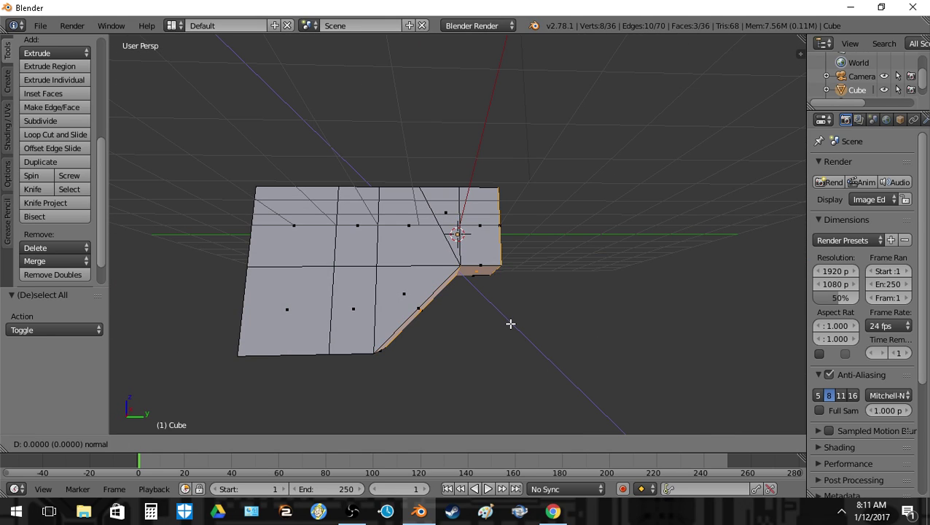
pyautogui.write('.1')
pyautogui.press('BackSpace')
pyautogui.write('5')
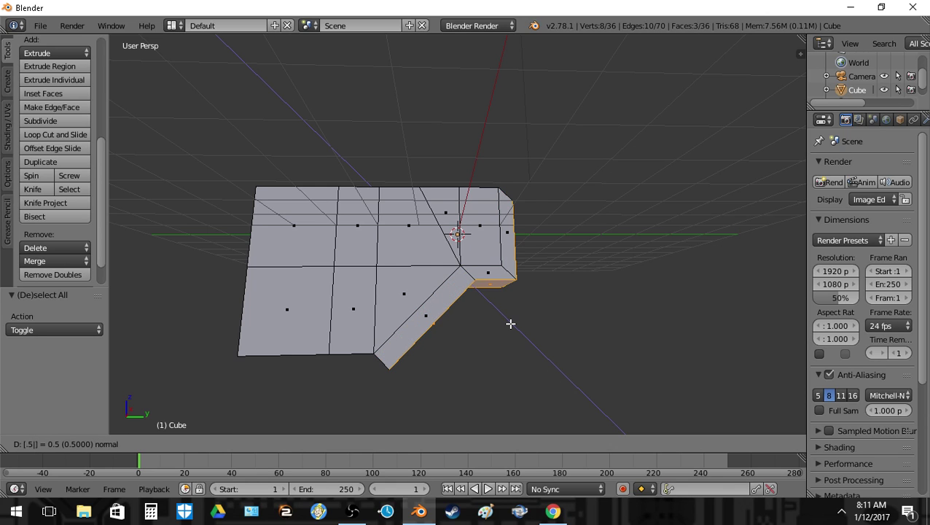
pyautogui.press('Return')
pyautogui.press('a')
# - Extrude the two bottom faces of the lower section by 0.5 units
pyautogui.moveTo(431, 386); pyautogui.dragTo(400, 337, button='middle')
pyautogui.click(346, 320)
pyautogui.keyDown('shift'); pyautogui.click(256, 318); pyautogui.keyUp('shift')
pyautogui.write('e')
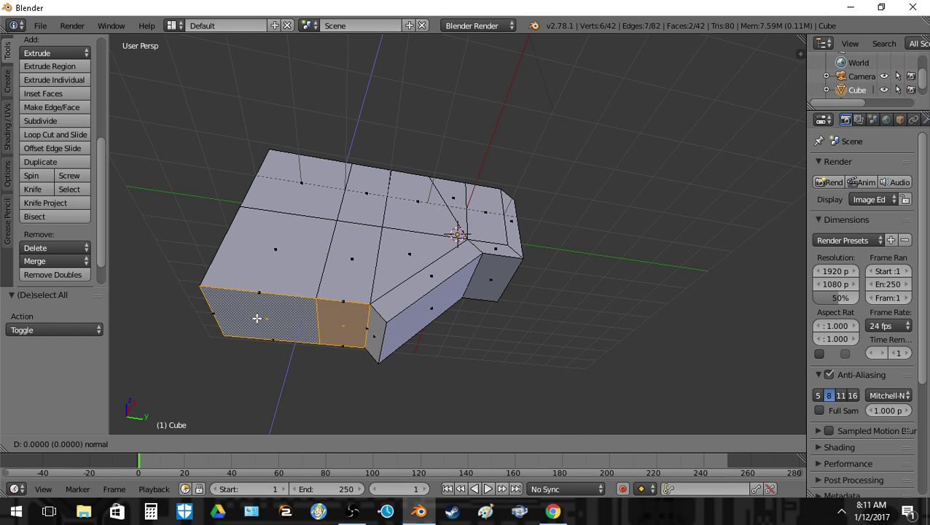
pyautogui.write('.5')
pyautogui.press('Return')
pyautogui.press('a')
pyautogui.moveTo(420, 197); pyautogui.dragTo(395, 277, button='middle')
# - Delete the two facing faces inside the notch between the bottom extrusion and the sloped extrusion
pyautogui.press('a')
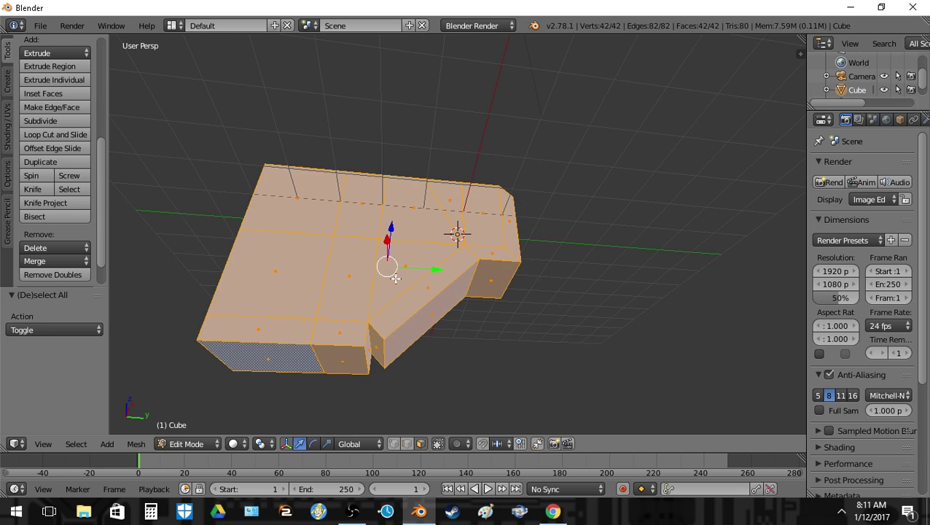
pyautogui.rightClick(375, 349)
pyautogui.keyDown('shift'); pyautogui.rightClick(370, 353); pyautogui.keyUp('shift')
pyautogui.press('x')
pyautogui.click(372, 354)
# - Fill the notch's near-side triangular gap and its bottom opening with new faces
pyautogui.click(406, 444)
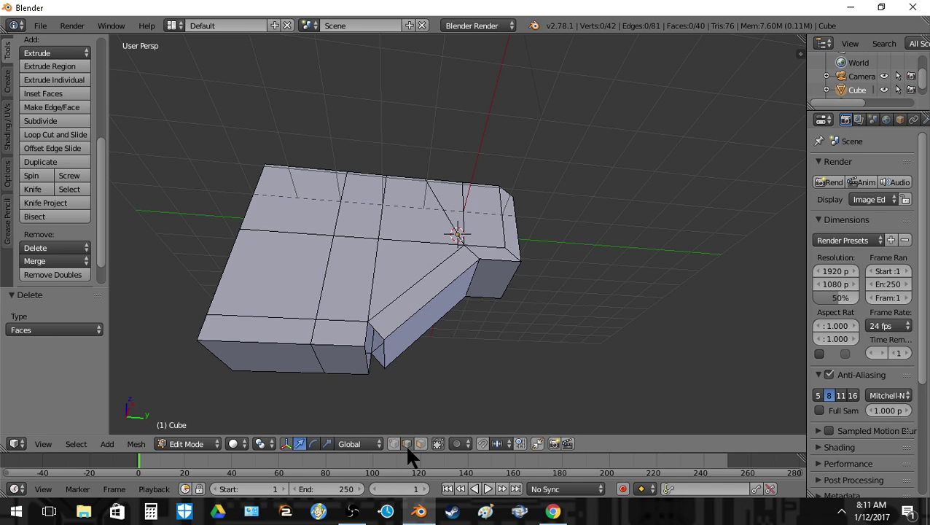
pyautogui.rightClick(363, 337)
pyautogui.keyDown('shift'); pyautogui.rightClick(379, 328); pyautogui.keyUp('shift')
pyautogui.keyDown('shift'); pyautogui.rightClick(369, 367); pyautogui.keyUp('shift')
pyautogui.press('f')
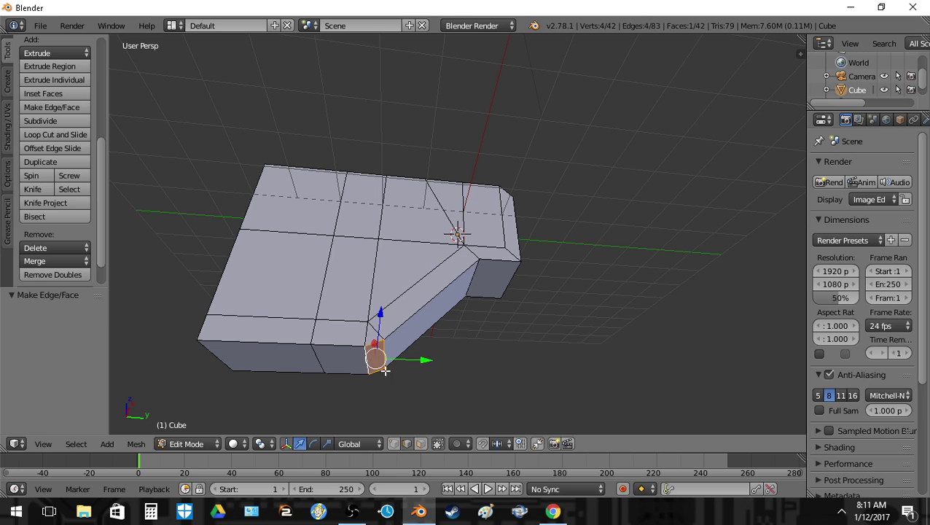
# - Fill the notch's far-side triangular gap in wireframe view and check the mesh in solid view
pyautogui.press('a')
pyautogui.press('z')
pyautogui.rightClick(373, 362)
pyautogui.keyDown('shift'); pyautogui.rightClick(374, 358); pyautogui.keyUp('shift')
pyautogui.keyDown('shift'); pyautogui.rightClick(375, 365); pyautogui.keyUp('shift')
pyautogui.press('f')
pyautogui.press('z')
pyautogui.press('Tab')
pyautogui.moveTo(377, 366); pyautogui.dragTo(367, 282, button='middle')
pyautogui.press('Tab')
pyautogui.press('a')
# - Extrude all the faces along the top of the body upward by 0.5 units
pyautogui.click(421, 443)
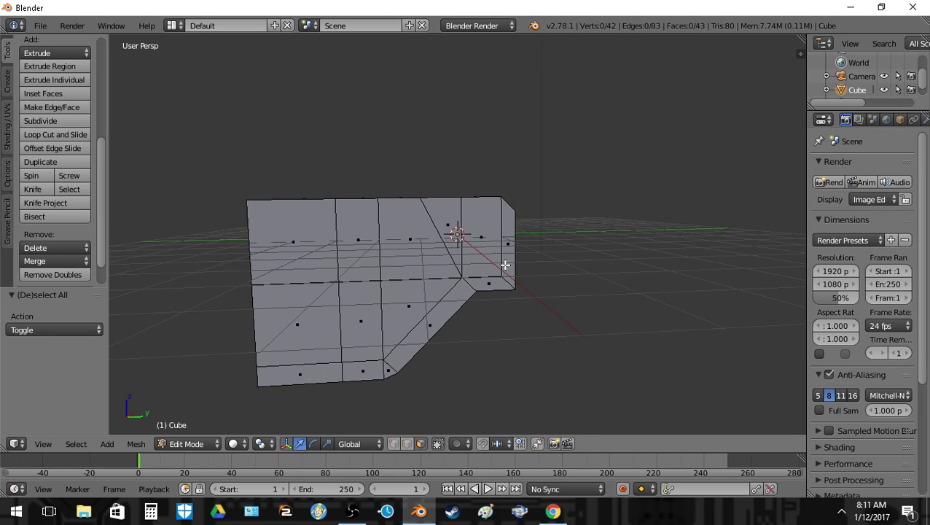
pyautogui.moveTo(497, 273); pyautogui.dragTo(480, 308, button='middle')
pyautogui.rightClick(462, 207)
pyautogui.keyDown('shift'); pyautogui.rightClick(440, 206); pyautogui.keyUp('shift')
pyautogui.keyDown('shift'); pyautogui.rightClick(405, 204); pyautogui.keyUp('shift')
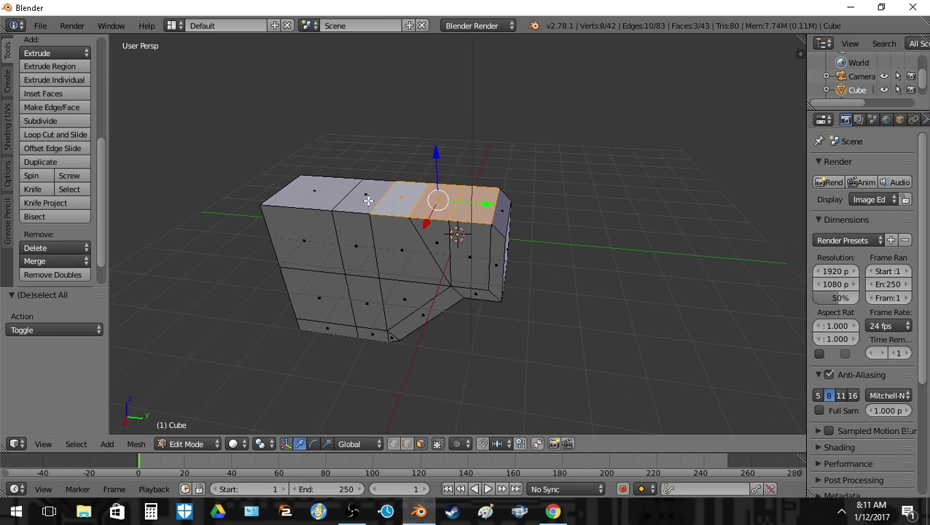
pyautogui.keyDown('shift'); pyautogui.rightClick(357, 201); pyautogui.keyUp('shift')
pyautogui.keyDown('shift'); pyautogui.rightClick(314, 193); pyautogui.keyUp('shift')
pyautogui.write('e0.5')
pyautogui.press('Return')
pyautogui.press('a')
pyautogui.moveTo(672, 188); pyautogui.dragTo(513, 201, button='middle')
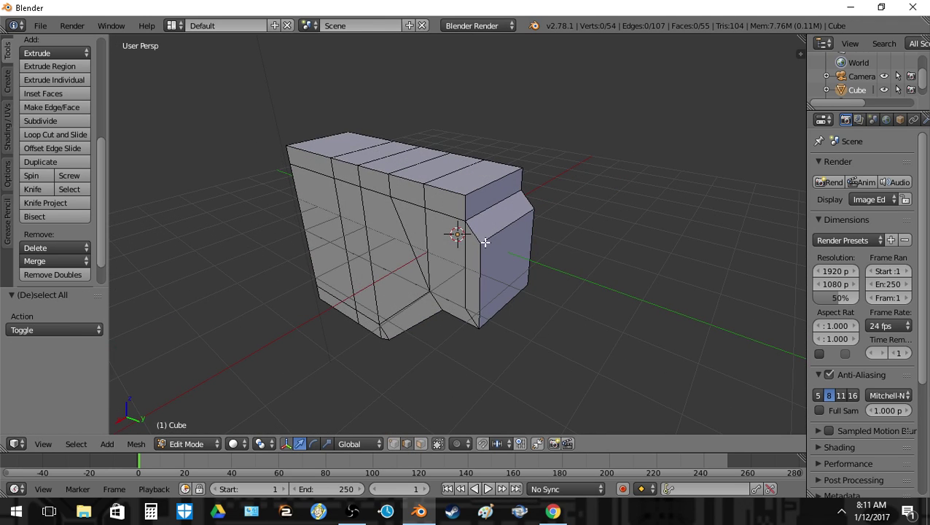
# - Snap the 3D cursor to the upper edge of the front end face and set the pivot point to the 3D cursor
pyautogui.rightClick(479, 182)
pyautogui.moveTo(511, 186); pyautogui.dragTo(545, 196, button='middle')
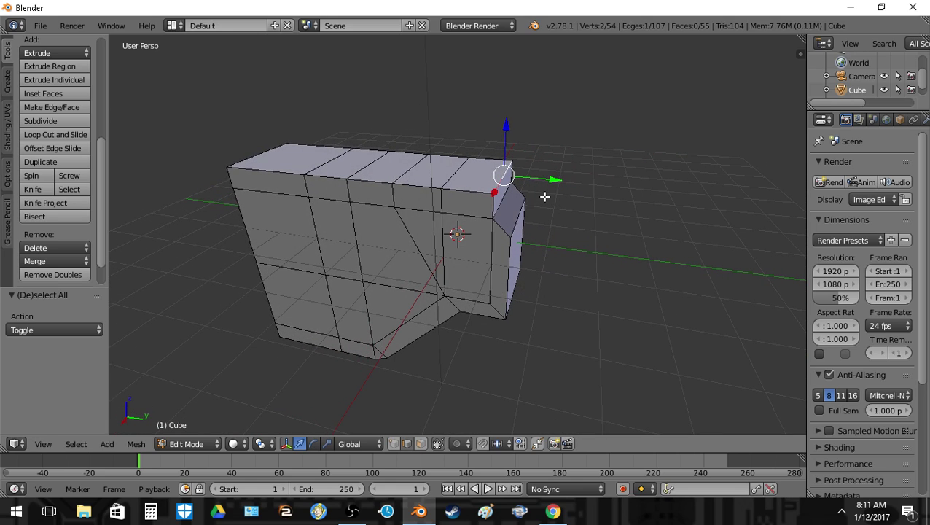
pyautogui.rightClick(517, 209)
pyautogui.hotkey('shift', 's')
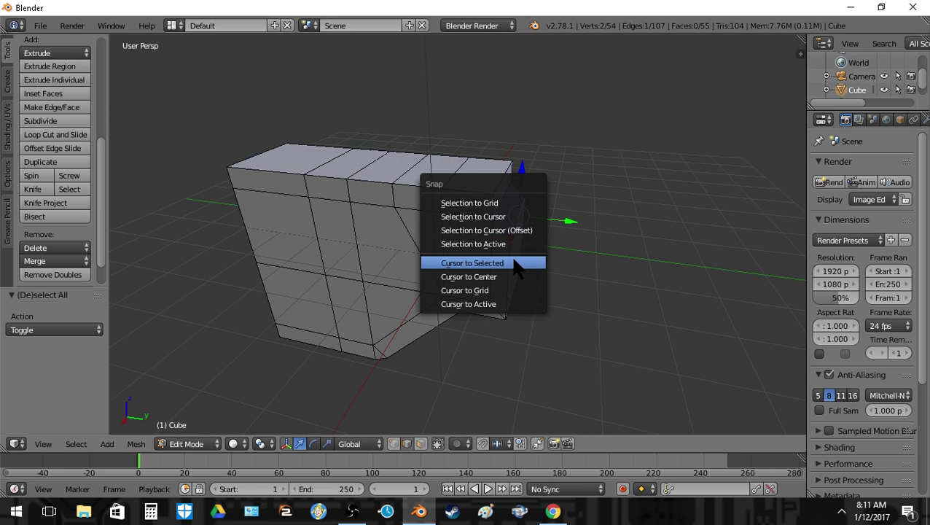
pyautogui.click(515, 264)
pyautogui.click(260, 444)
pyautogui.click(286, 426)
# - Extrude the top front edge and scale it to 0 on Y to line it up with the front end
pyautogui.press('e')
pyautogui.rightClick(585, 195)
pyautogui.press('s')
pyautogui.press('y')
pyautogui.press('0')
pyautogui.press('Return')
# - Snap the 3D cursor to the step's inner edge and flatten the front face's upper edge to that height by scaling Z to 0
pyautogui.moveTo(558, 201); pyautogui.dragTo(517, 207, button='middle')
pyautogui.press('a')
pyautogui.rightClick(498, 207)
pyautogui.hotkey('shift', 's')
pyautogui.click(511, 202)
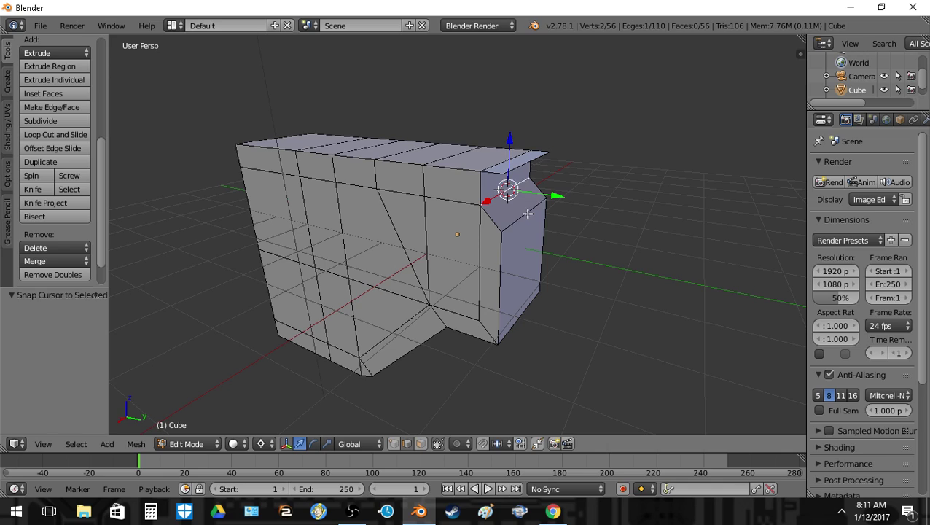
pyautogui.press('s')
pyautogui.press('z')
pyautogui.press('0')
pyautogui.press('Return')
# - Delete the ledge face and the vertical face behind it at the front step
pyautogui.click(420, 444)
pyautogui.rightClick(514, 190)
pyautogui.keyDown('shift'); pyautogui.rightClick(509, 178); pyautogui.keyUp('shift')
pyautogui.press('x')
pyautogui.click(506, 184)
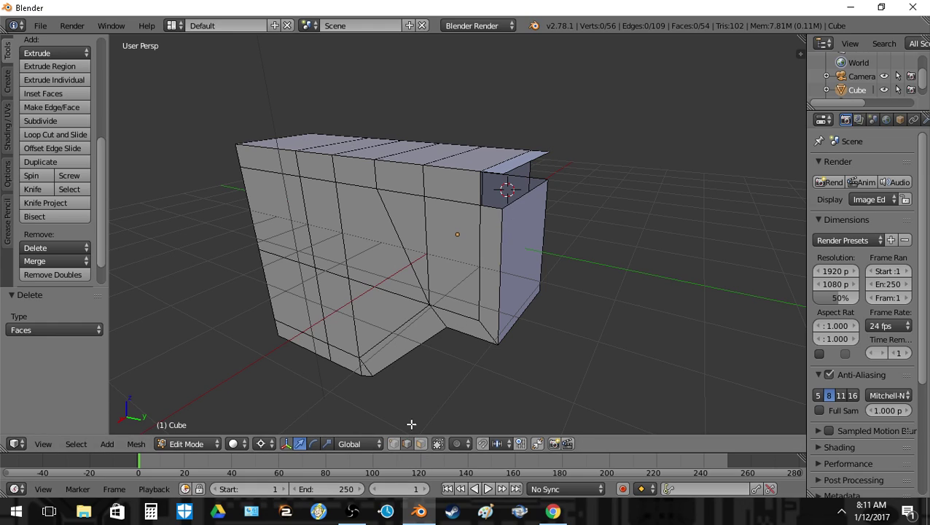
# - Fill the front opening between the overhanging top edge and the front face's upper edge
pyautogui.rightClick(515, 197)
pyautogui.keyDown('shift'); pyautogui.rightClick(528, 169); pyautogui.keyUp('shift')
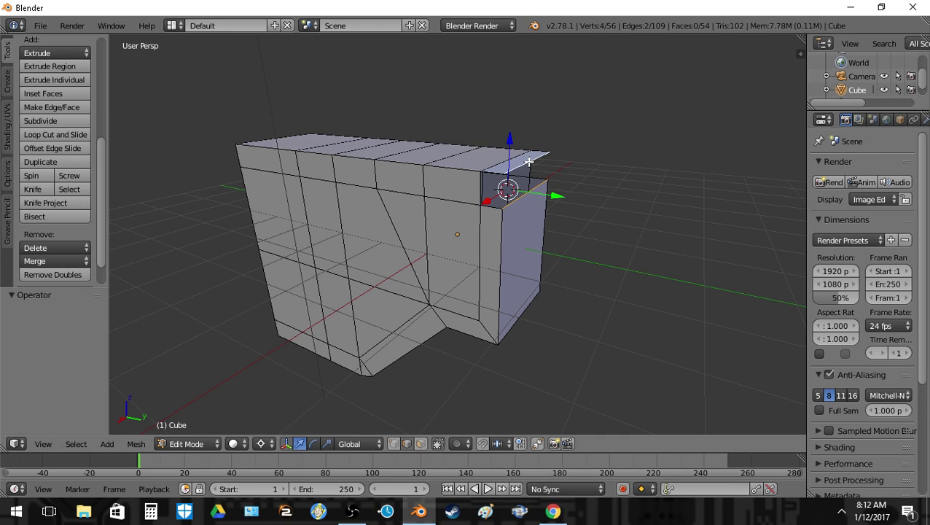
pyautogui.press('f')
pyautogui.press('a')
# - Fill the near-side opening at the upper front corner between its top and bottom edges
pyautogui.rightClick(494, 204)
pyautogui.keyDown('shift'); pyautogui.rightClick(498, 173); pyautogui.keyUp('shift')
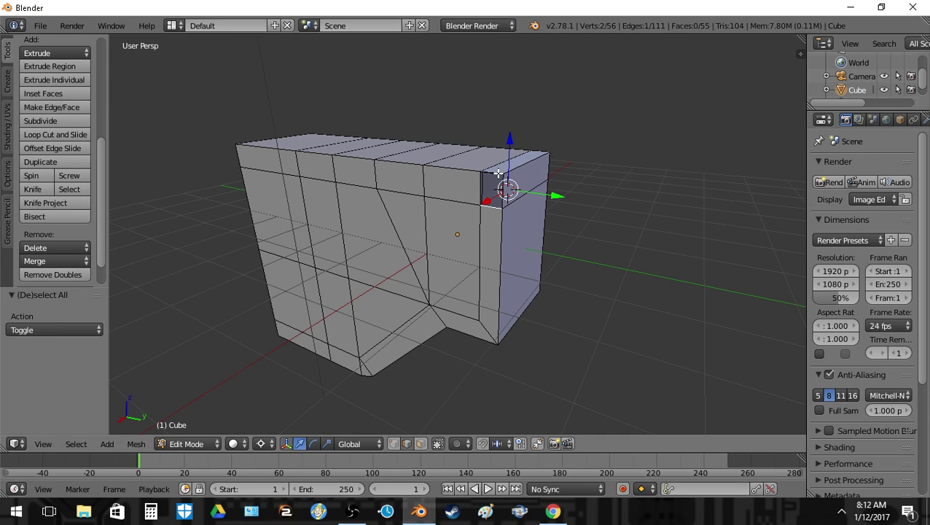
pyautogui.press('f')
pyautogui.hotkey('ctrl', 'z')
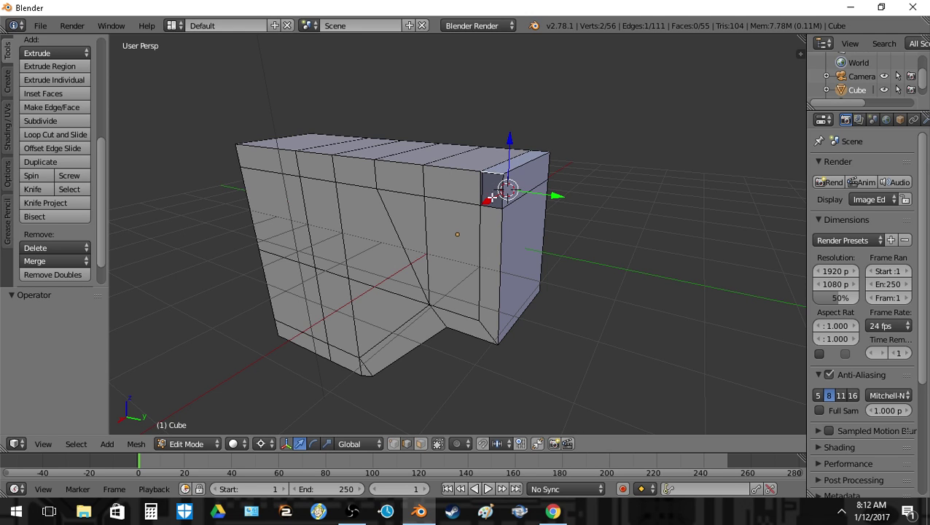
pyautogui.press('f')
pyautogui.moveTo(488, 211); pyautogui.dragTo(294, 233, button='middle')
# - Fill the matching opening at the upper front corner on the opposite side of the body
pyautogui.press('a')
pyautogui.rightClick(452, 222)
pyautogui.keyDown('shift'); pyautogui.rightClick(441, 232); pyautogui.keyUp('shift')
pyautogui.press('f')
pyautogui.press('a')
# - Subdivide the sloped underside's lengthwise edges and the adjoining mid-height side edges with one cut
pyautogui.moveTo(445, 245); pyautogui.dragTo(399, 254, button='middle')
pyautogui.moveTo(503, 257); pyautogui.dragTo(500, 296, button='middle')
pyautogui.moveTo(563, 299); pyautogui.dragTo(466, 292, button='middle')
pyautogui.rightClick(548, 307)
pyautogui.moveTo(549, 308); pyautogui.dragTo(435, 369, button='middle')
pyautogui.keyDown('shift'); pyautogui.rightClick(421, 375); pyautogui.keyUp('shift')
pyautogui.keyDown('shift'); pyautogui.rightClick(518, 349); pyautogui.keyUp('shift')
pyautogui.keyDown('shift'); pyautogui.rightClick(538, 332); pyautogui.keyUp('shift')
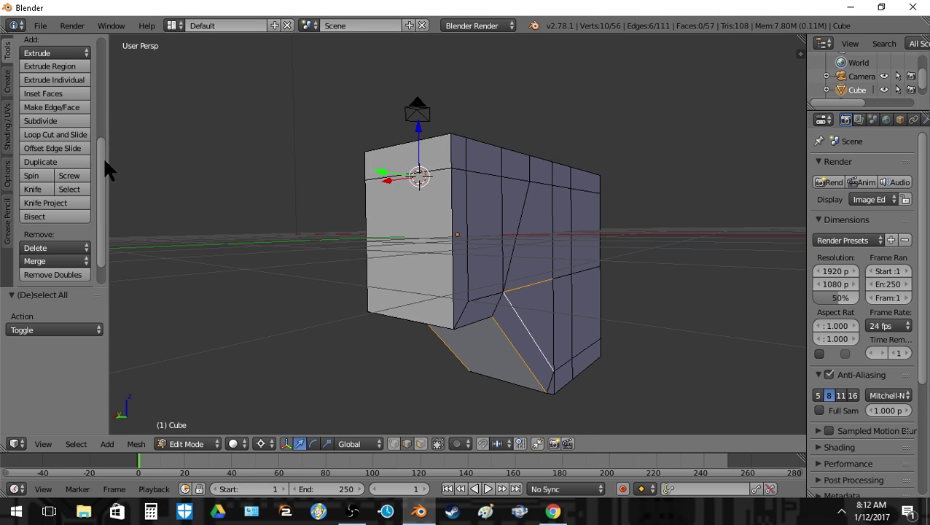
pyautogui.click(27, 122)
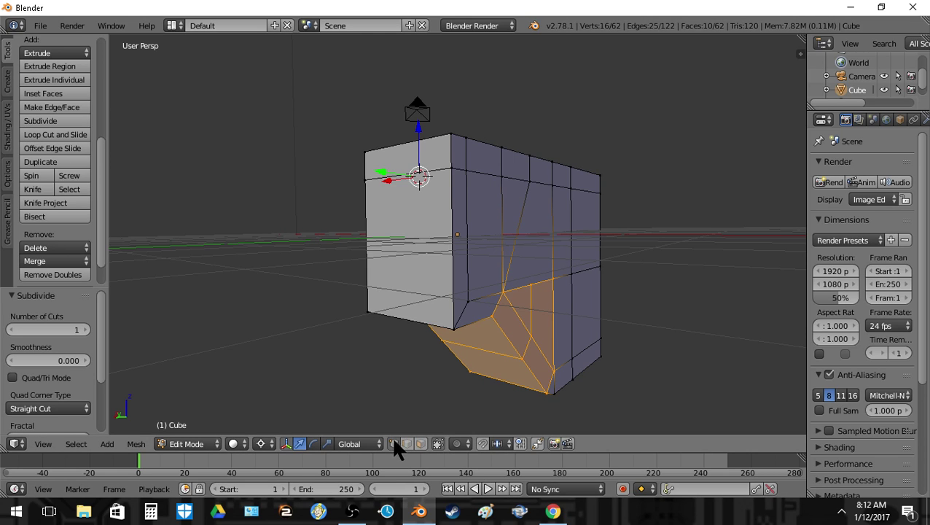
# - Connect the new mid-height vertex to the vertex above it on both sides of the body
pyautogui.rightClick(530, 287)
pyautogui.keyDown('shift'); pyautogui.rightClick(533, 176); pyautogui.keyUp('shift')
pyautogui.press('j')
pyautogui.moveTo(428, 272); pyautogui.dragTo(517, 290, button='middle')
pyautogui.press('a')
pyautogui.rightClick(383, 281)
pyautogui.keyDown('shift'); pyautogui.rightClick(382, 184); pyautogui.keyUp('shift')
pyautogui.press('j')
pyautogui.press('a')
pyautogui.moveTo(382, 184); pyautogui.dragTo(451, 361, button='middle')
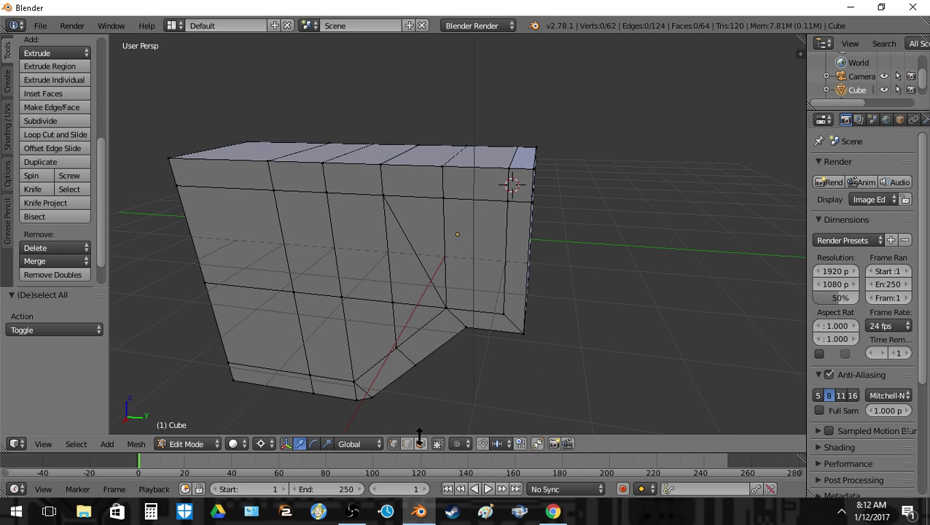
# - Undo the latest vertex connections to remove the stray diagonal edges from both sides of the body
pyautogui.hotkey('ctrl', 'z')
pyautogui.hotkey('ctrl', 'z')
pyautogui.hotkey('ctrl', 'z')
pyautogui.hotkey('ctrl', 'z')
pyautogui.moveTo(428, 232); pyautogui.dragTo(508, 291, button='middle')
pyautogui.hotkey('ctrl', 'z')
pyautogui.hotkey('ctrl', 'z')
pyautogui.hotkey('ctrl', 'z')
# - Select all the inner faces on one side of the body, leaving out its narrow outer border
pyautogui.rightClick(487, 287)
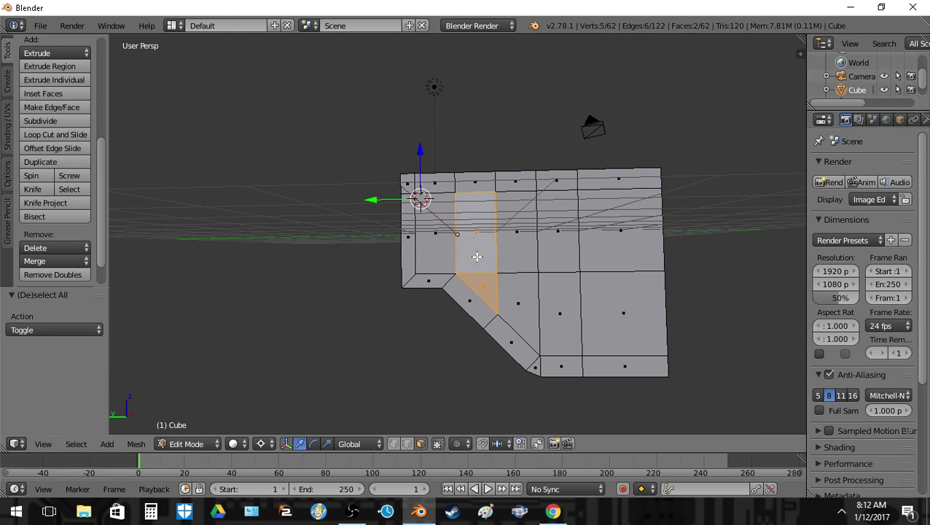
pyautogui.keyDown('shift'); pyautogui.rightClick(474, 234); pyautogui.keyUp('shift')
pyautogui.keyDown('shift'); pyautogui.rightClick(516, 232); pyautogui.keyUp('shift')
pyautogui.keyDown('shift'); pyautogui.rightClick(516, 310); pyautogui.keyUp('shift')
pyautogui.keyDown('shift'); pyautogui.rightClick(579, 306); pyautogui.keyUp('shift')
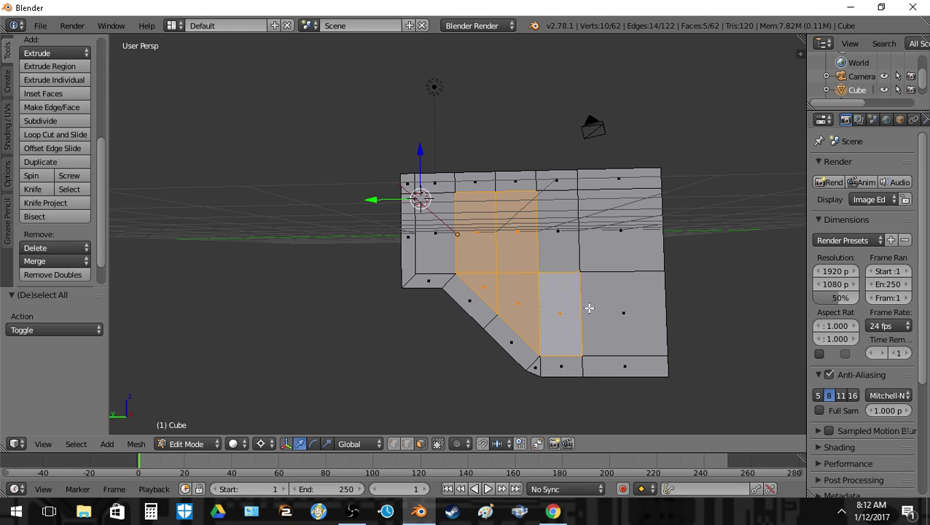
pyautogui.keyDown('shift'); pyautogui.rightClick(557, 245); pyautogui.keyUp('shift')
pyautogui.keyDown('shift'); pyautogui.rightClick(604, 302); pyautogui.keyUp('shift')
pyautogui.keyDown('shift'); pyautogui.rightClick(596, 249); pyautogui.keyUp('shift')
pyautogui.moveTo(595, 249); pyautogui.dragTo(483, 291, button='middle')
pyautogui.keyDown('shift'); pyautogui.rightClick(433, 286); pyautogui.keyUp('shift')
pyautogui.keyDown('shift'); pyautogui.rightClick(423, 258); pyautogui.keyUp('shift')
# - Add the matching inner faces on the opposite side and the two inner rear-end faces to the selection
pyautogui.moveTo(424, 257); pyautogui.dragTo(586, 303, button='middle')
pyautogui.keyDown('shift'); pyautogui.rightClick(453, 254); pyautogui.keyUp('shift')
pyautogui.keyDown('shift'); pyautogui.rightClick(469, 258); pyautogui.keyUp('shift')
pyautogui.keyDown('shift'); pyautogui.rightClick(403, 253); pyautogui.keyUp('shift')
pyautogui.keyDown('shift'); pyautogui.rightClick(402, 321); pyautogui.keyUp('shift')
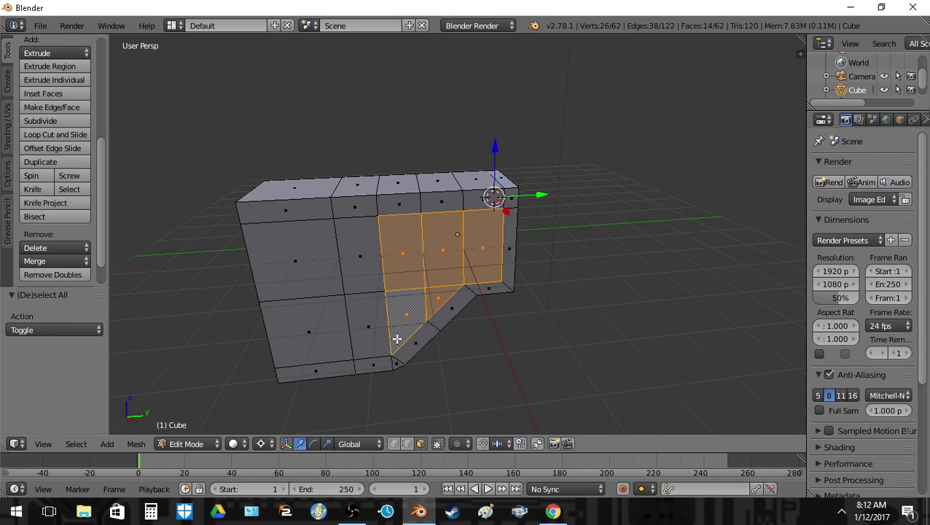
pyautogui.keyDown('shift'); pyautogui.rightClick(372, 329); pyautogui.keyUp('shift')
pyautogui.keyDown('shift'); pyautogui.rightClick(313, 332); pyautogui.keyUp('shift')
pyautogui.keyDown('shift'); pyautogui.rightClick(295, 261); pyautogui.keyUp('shift')
pyautogui.keyDown('shift'); pyautogui.rightClick(349, 261); pyautogui.keyUp('shift')
pyautogui.moveTo(358, 264); pyautogui.dragTo(362, 304, button='middle')
pyautogui.keyDown('shift'); pyautogui.rightClick(343, 290); pyautogui.keyUp('shift')
pyautogui.keyDown('shift'); pyautogui.rightClick(339, 369); pyautogui.keyUp('shift')
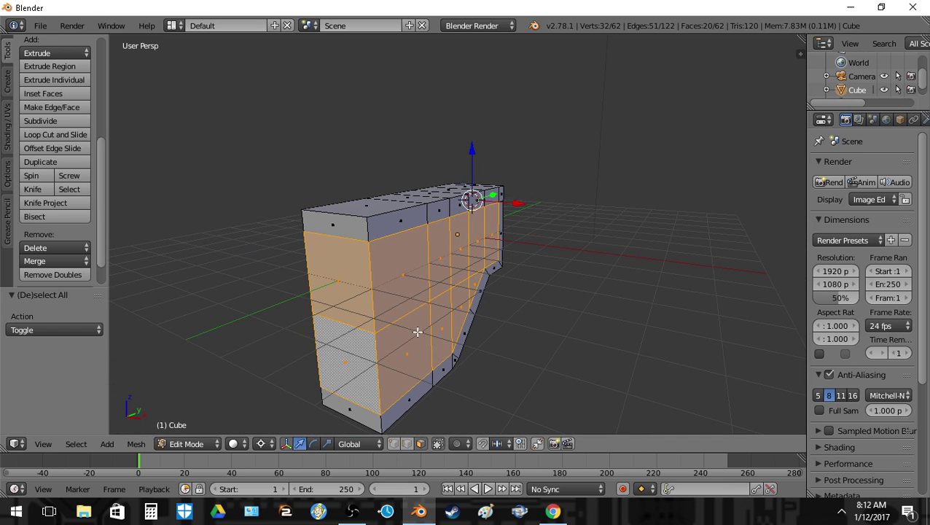
# - Extrude the selected faces in place, snap the 3D cursor to the selection and scale them outward on X and Y only
pyautogui.moveTo(416, 332); pyautogui.dragTo(392, 355, button='middle')
pyautogui.press('e')
pyautogui.rightClick(392, 355)
pyautogui.hotkey('shift', 's')
pyautogui.click(394, 357)
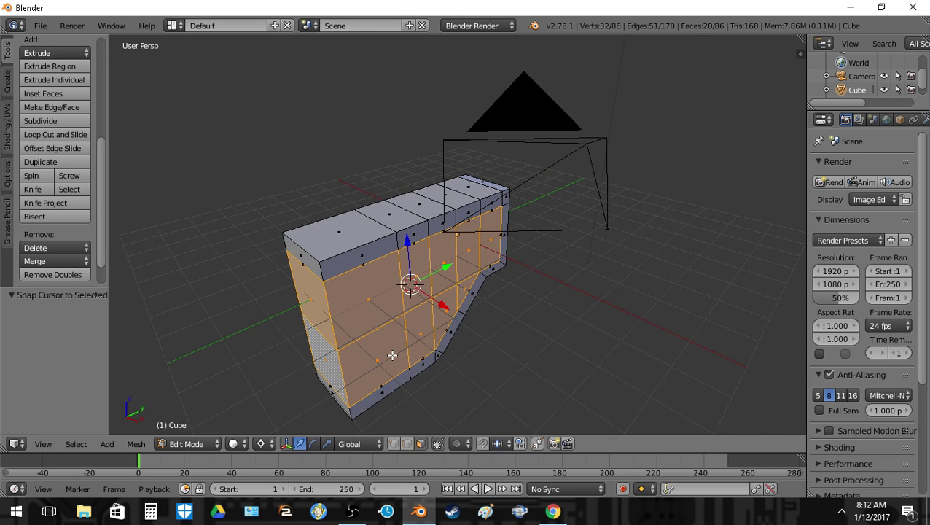
pyautogui.press('s')
pyautogui.hotkey('shift', 'z')
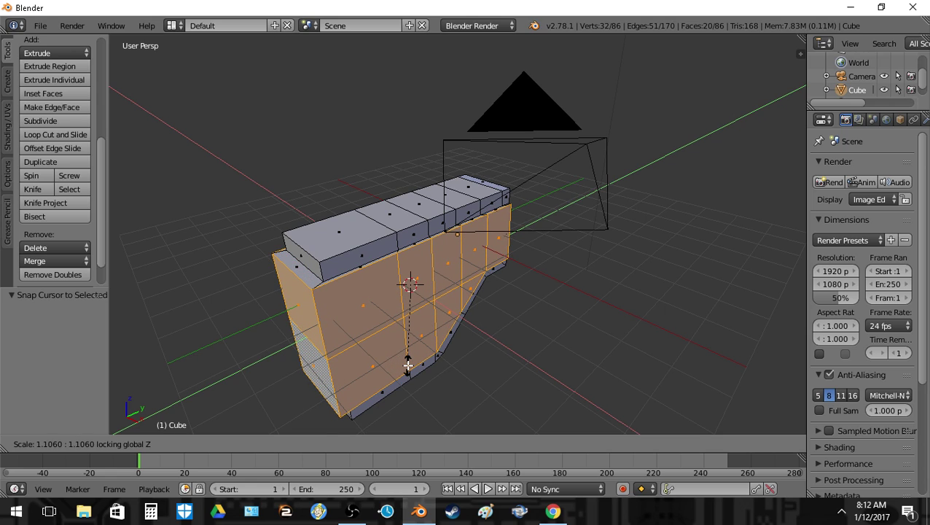
pyautogui.click(406, 362)
# - Adjust the extruded band's width along X and shift it along the Y axis
pyautogui.press('s')
pyautogui.press('x')
pyautogui.click(473, 353)
pyautogui.press('g')
pyautogui.press('y')
pyautogui.click(460, 361)
pyautogui.press('Tab')
pyautogui.moveTo(460, 361); pyautogui.dragTo(399, 269, button='middle')
pyautogui.press('Tab')
pyautogui.press('a')
pyautogui.rightClick(318, 260)
pyautogui.keyDown('shift'); pyautogui.rightClick(306, 237); pyautogui.keyUp('shift')
pyautogui.moveTo(305, 237); pyautogui.dragTo(278, 299, button='middle')
pyautogui.press('a')
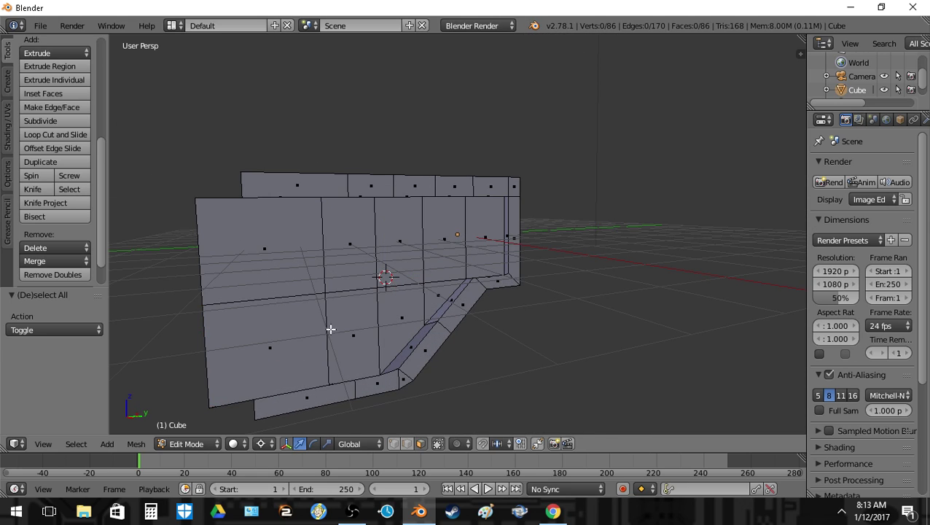
# - Select the inner side panel faces on one side of the body, excluding the frontmost column
pyautogui.rightClick(345, 326)
pyautogui.keyDown('shift'); pyautogui.rightClick(413, 294); pyautogui.keyUp('shift')
pyautogui.keyDown('shift'); pyautogui.rightClick(430, 292); pyautogui.keyUp('shift')
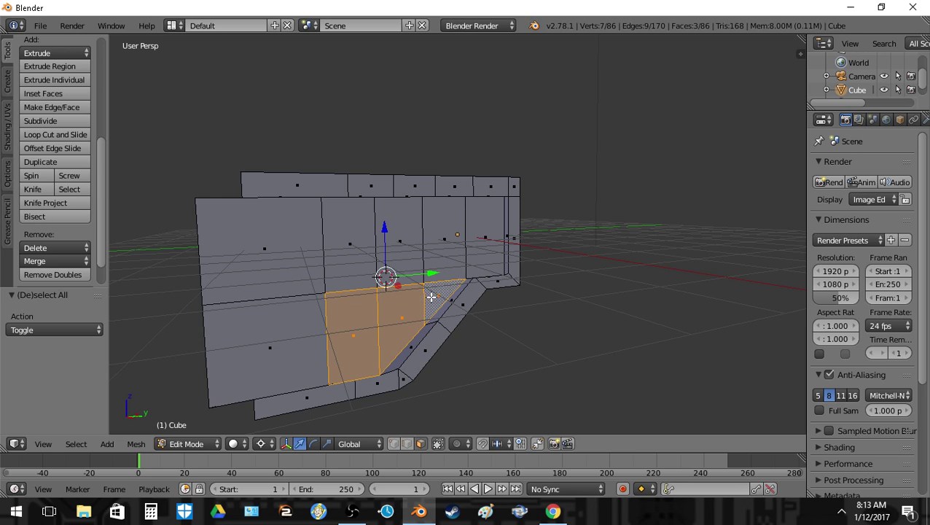
pyautogui.keyDown('shift'); pyautogui.rightClick(441, 241); pyautogui.keyUp('shift')
pyautogui.moveTo(441, 240); pyautogui.dragTo(432, 326, button='middle')
pyautogui.keyDown('shift'); pyautogui.rightClick(394, 281); pyautogui.keyUp('shift')
pyautogui.keyDown('shift'); pyautogui.rightClick(357, 271); pyautogui.keyUp('shift')
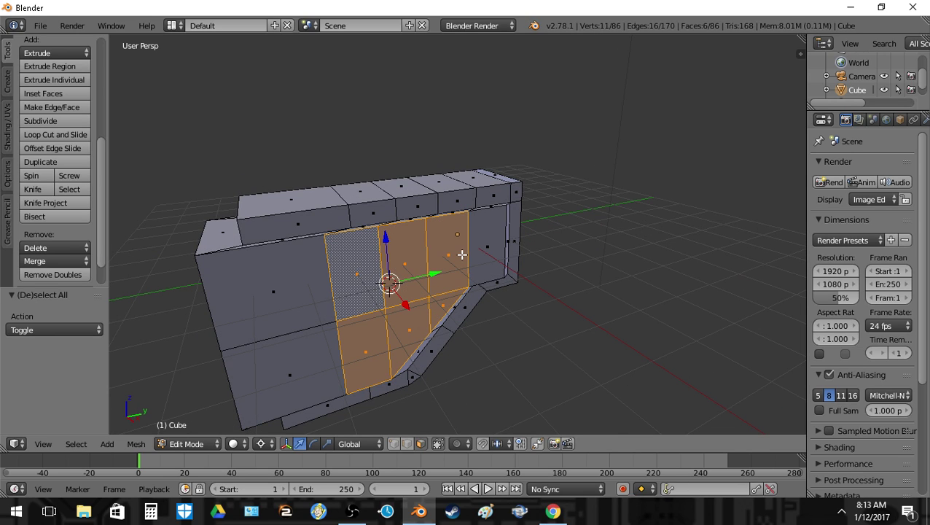
pyautogui.keyDown('shift'); pyautogui.rightClick(307, 303); pyautogui.keyUp('shift')
pyautogui.keyDown('shift'); pyautogui.rightClick(299, 342); pyautogui.keyUp('shift')
# - Add the matching panel faces on the opposite side to the selection, excluding the frontmost column
pyautogui.moveTo(299, 343); pyautogui.dragTo(382, 382, button='middle')
pyautogui.keyDown('shift'); pyautogui.rightClick(573, 378); pyautogui.keyUp('shift')
pyautogui.keyDown('shift'); pyautogui.rightClick(576, 302); pyautogui.keyUp('shift')
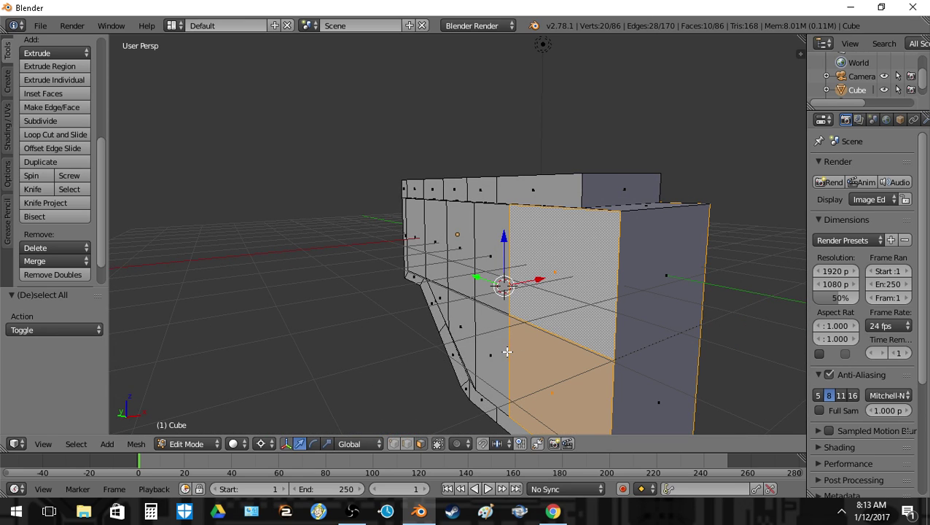
pyautogui.keyDown('shift'); pyautogui.rightClick(485, 349); pyautogui.keyUp('shift')
pyautogui.keyDown('shift'); pyautogui.rightClick(486, 265); pyautogui.keyUp('shift')
pyautogui.keyDown('shift'); pyautogui.rightClick(468, 320); pyautogui.keyUp('shift')
pyautogui.keyDown('shift'); pyautogui.rightClick(463, 288); pyautogui.keyUp('shift')
pyautogui.moveTo(469, 299)
pyautogui.mouseDown(button='middle')
pyautogui.moveTo(321, 293)
pyautogui.moveTo(448, 293)
pyautogui.moveTo(455, 312)
pyautogui.mouseUp(button='middle')
pyautogui.keyDown('shift'); pyautogui.rightClick(456, 313); pyautogui.keyUp('shift')
pyautogui.keyDown('shift'); pyautogui.rightClick(459, 248); pyautogui.keyUp('shift')
pyautogui.moveTo(459, 248); pyautogui.dragTo(443, 280, button='middle')
pyautogui.moveTo(392, 298); pyautogui.dragTo(314, 294, button='middle')
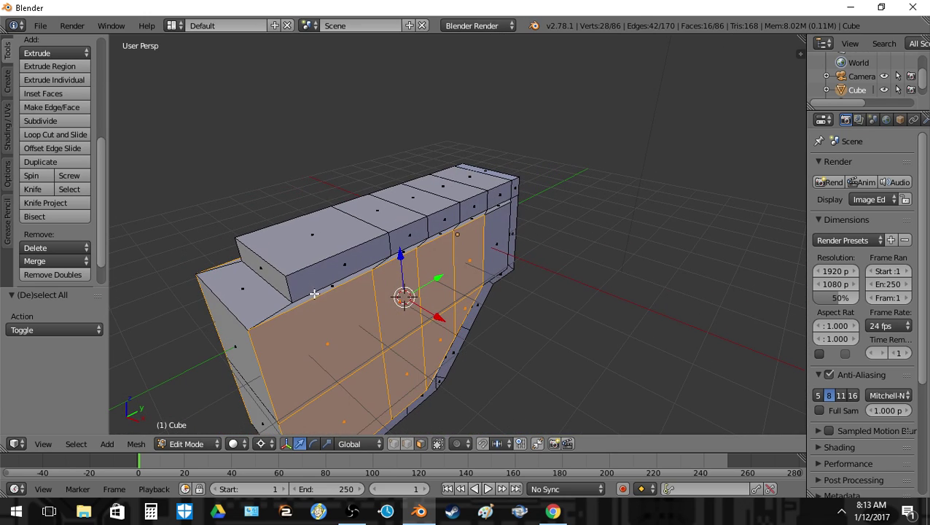
# - Extrude both side panels in place and, with the pivot on Individual Origins, scale them to 0.84 on Y and Z
pyautogui.press('e')
pyautogui.press('Escape')
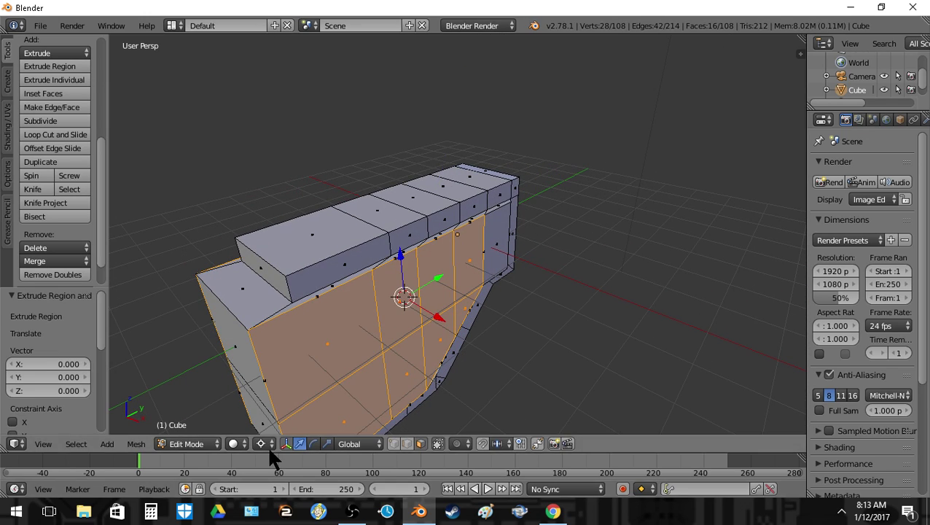
pyautogui.click(262, 444)
pyautogui.click(288, 403)
pyautogui.press('s')
pyautogui.hotkey('shift', 'x')
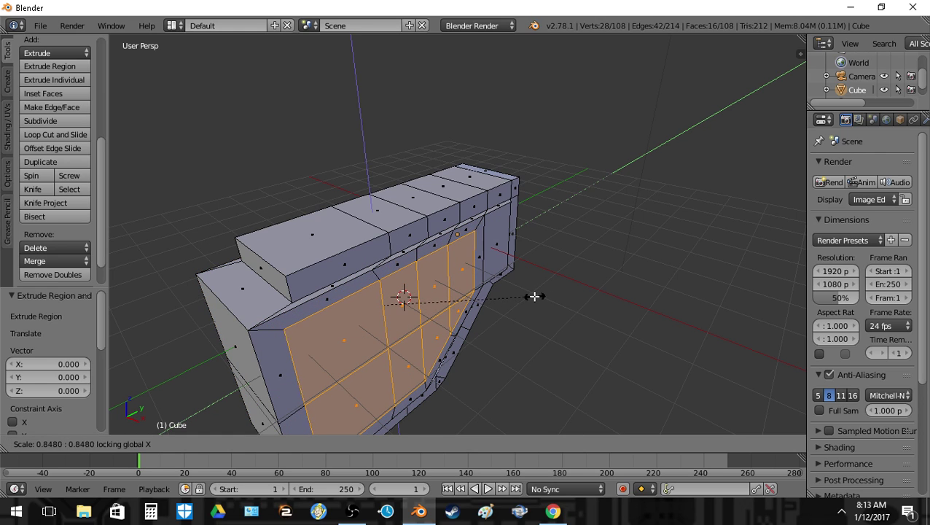
pyautogui.click(534, 296)
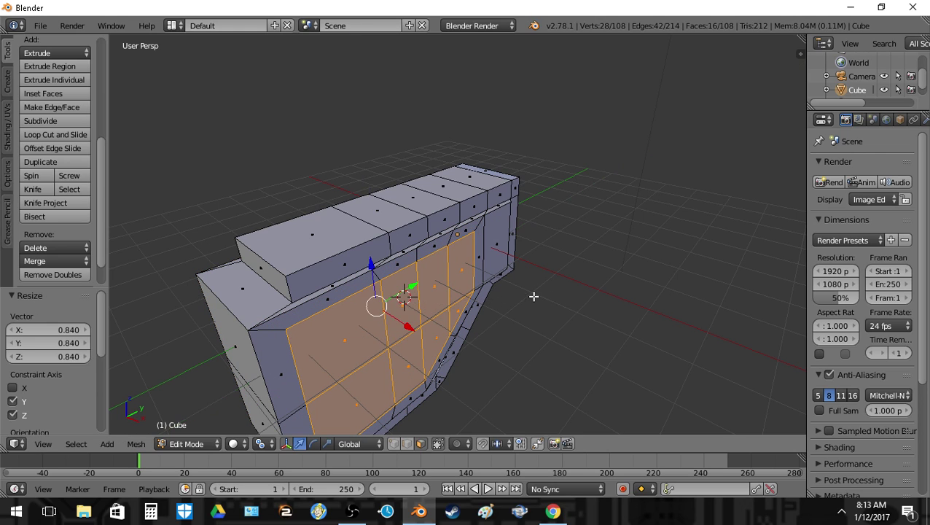
pyautogui.scroll(-3, 536, 297)
pyautogui.moveTo(508, 341); pyautogui.dragTo(511, 343, button='middle')
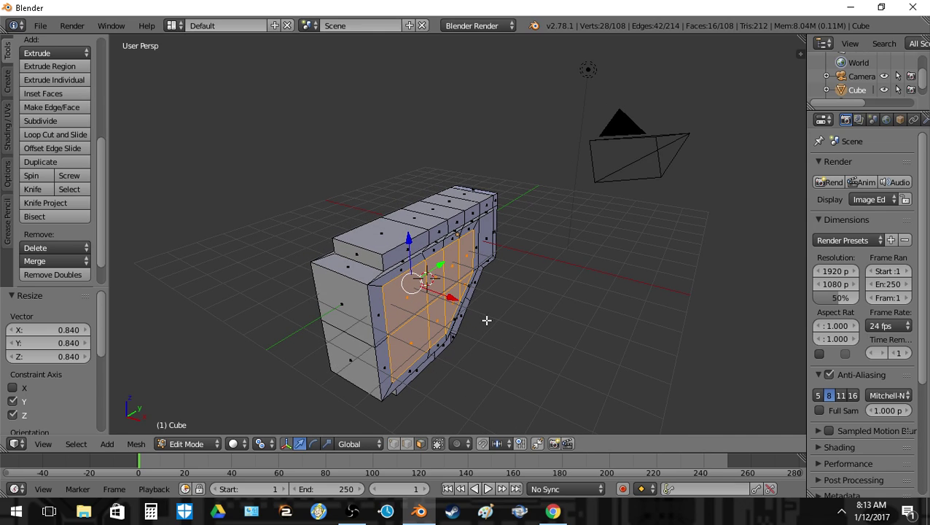
# - Extrude both side panels in place again and scale them uniformly to 0.92
pyautogui.press('e')
pyautogui.rightClick(488, 321)
pyautogui.press('s')
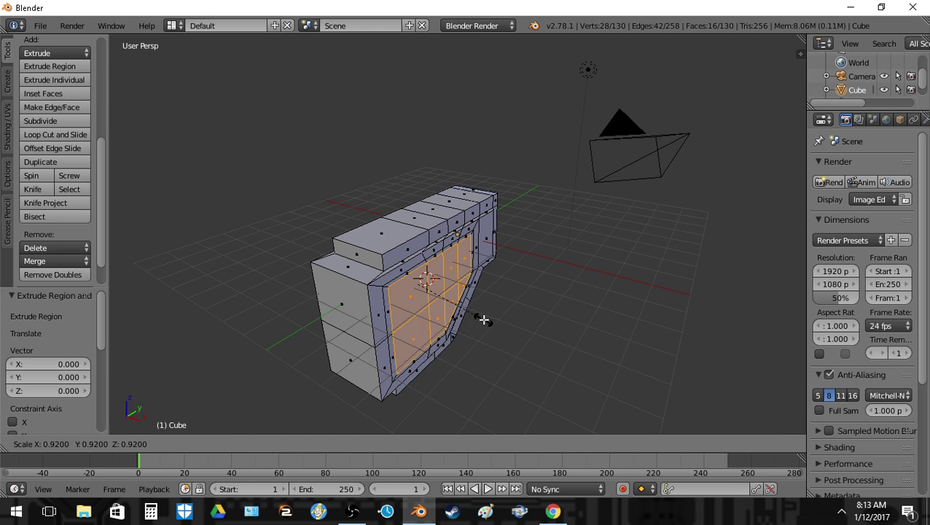
pyautogui.click(484, 319)
pyautogui.press('s')
pyautogui.rightClick(514, 343)
# - Set the pivot to Bounding Box Center and recess both side panels by scaling them along X to about 0.91
pyautogui.click(267, 444)
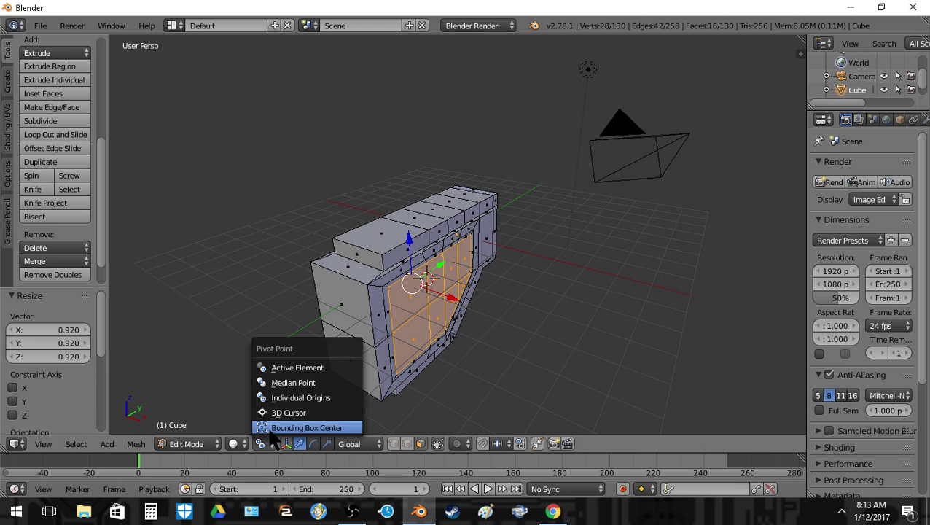
pyautogui.click(272, 428)
pyautogui.press('s')
pyautogui.press('x')
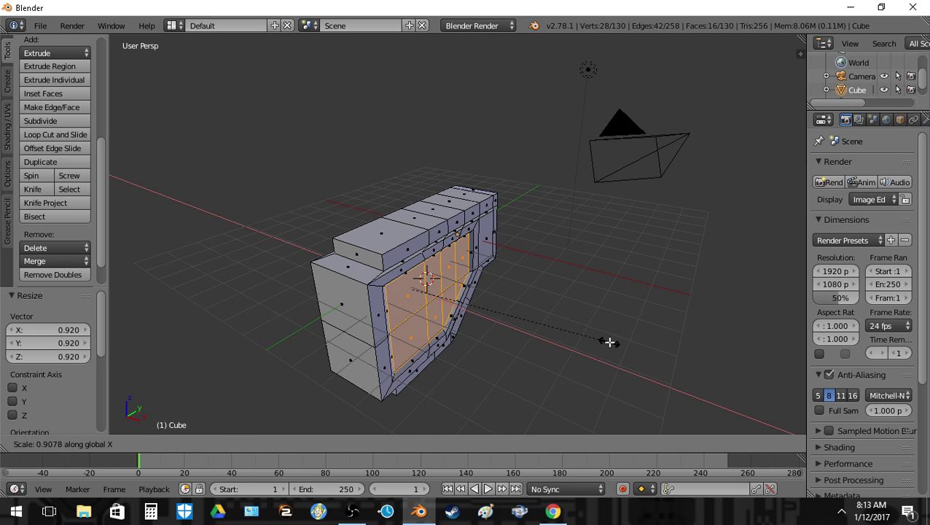
pyautogui.click(610, 342)
# - Extrude the recessed side panels in place and scale them to about 0.95 on Y and Z
pyautogui.press('e')
pyautogui.rightClick(583, 353)
pyautogui.moveTo(519, 358); pyautogui.dragTo(467, 351, button='middle')
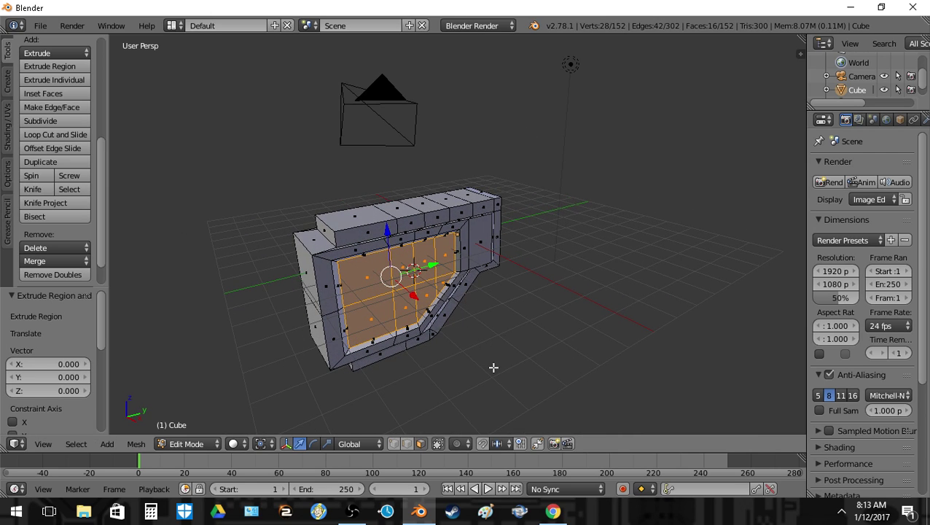
pyautogui.press('s')
pyautogui.hotkey('shift', 'x')
pyautogui.click(493, 362)
pyautogui.press('s')
pyautogui.press('x')
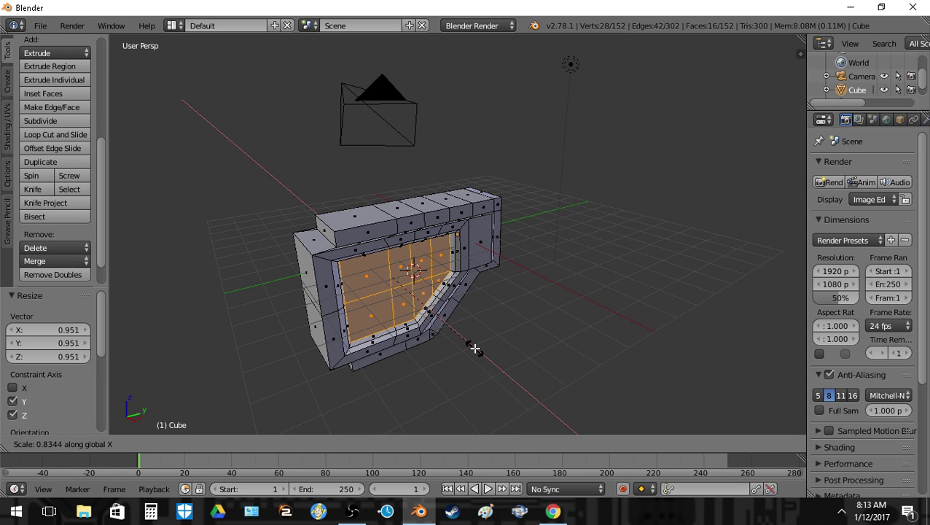
pyautogui.rightClick(471, 346)
# - Extrude the recessed panels once more and scale them to 0 along X so they meet at the body's centre
pyautogui.press('e')
pyautogui.rightClick(471, 345)
pyautogui.press('s')
pyautogui.press('x')
pyautogui.press('0')
pyautogui.press('Return')
# - Remove the doubled vertices and delete the merged centre faces to open a hole through the body
pyautogui.moveTo(384, 313); pyautogui.dragTo(262, 292, button='middle')
pyautogui.click(60, 274)
pyautogui.press('x')
pyautogui.click(536, 253)
pyautogui.press('Tab')
pyautogui.moveTo(544, 265); pyautogui.dragTo(405, 355, button='middle')
# - Extrude the two rear-end faces outward by -0.25 along the Y axis
pyautogui.press('Tab')
pyautogui.press('a')
pyautogui.rightClick(384, 309)
pyautogui.keyDown('shift'); pyautogui.rightClick(385, 344); pyautogui.keyUp('shift')
pyautogui.write('ey.25')
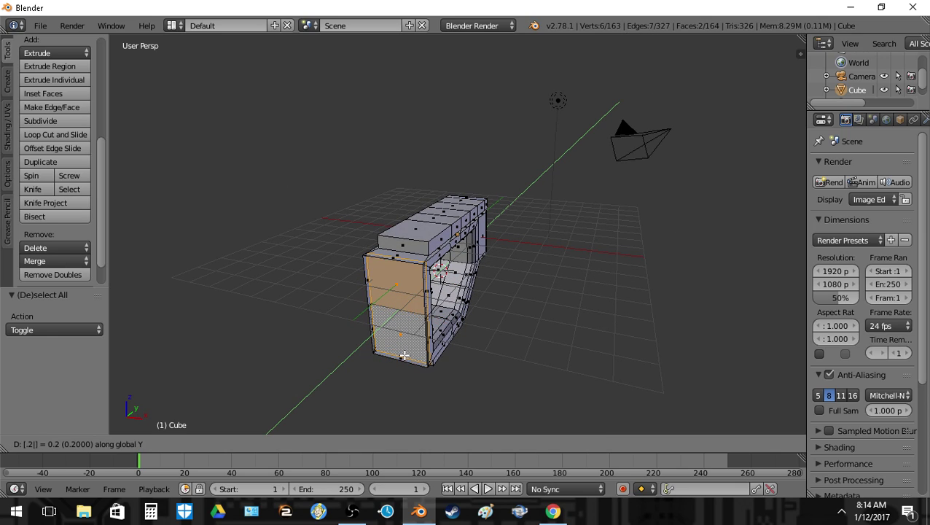
pyautogui.write('xy')
pyautogui.press('Return')
# - Snap the 3D cursor to the extruded rear-end faces and scale them to 0.9 along X
pyautogui.hotkey('shift', 's')
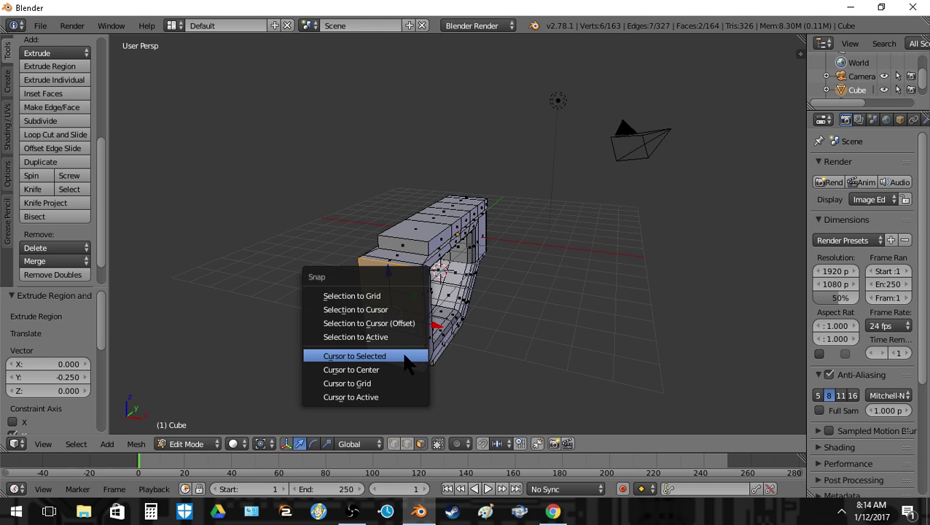
pyautogui.click(406, 362)
pyautogui.write('sx.9')
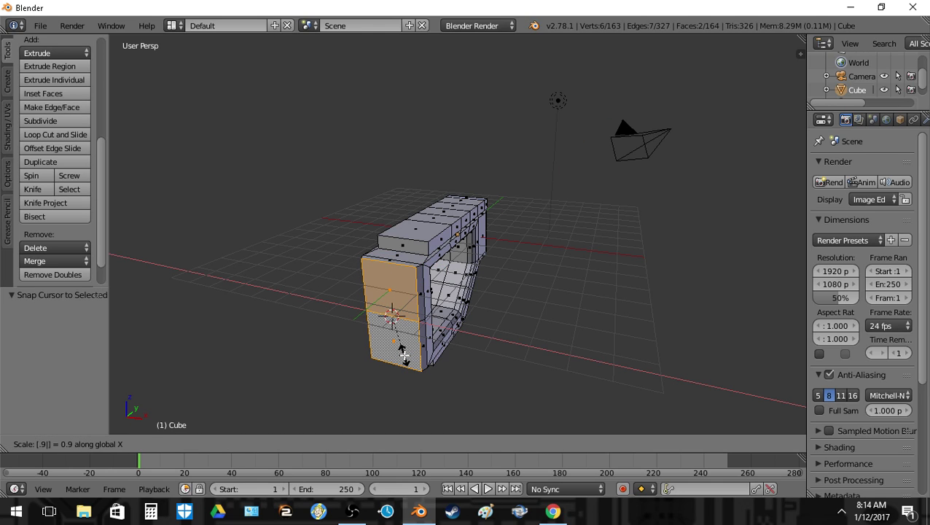
pyautogui.press('Return')
pyautogui.press('Tab')
pyautogui.moveTo(405, 355); pyautogui.dragTo(288, 262, button='middle')
# - Extrude the ring of faces around the rear post in place and shorten it along Z
pyautogui.press('Tab')
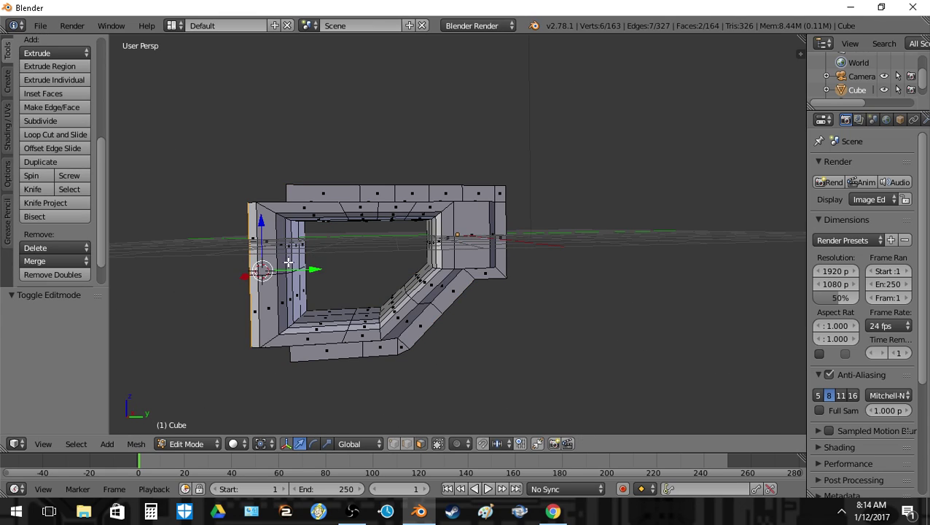
pyautogui.press('a')
pyautogui.moveTo(314, 293); pyautogui.dragTo(339, 311, button='middle')
pyautogui.press('e')
pyautogui.press('Escape')
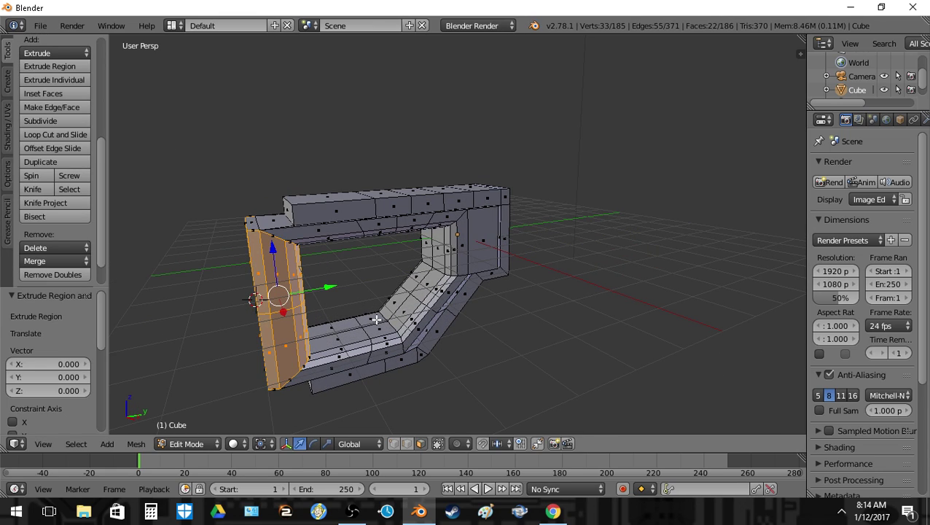
pyautogui.press('s')
pyautogui.press('z')
pyautogui.click(364, 311)
# - Extrude the rear post's faces in place again and scale them to about 0.89 on X and Y
pyautogui.press('e')
pyautogui.press('Escape')
pyautogui.press('s')
pyautogui.hotkey('shift', 'z')
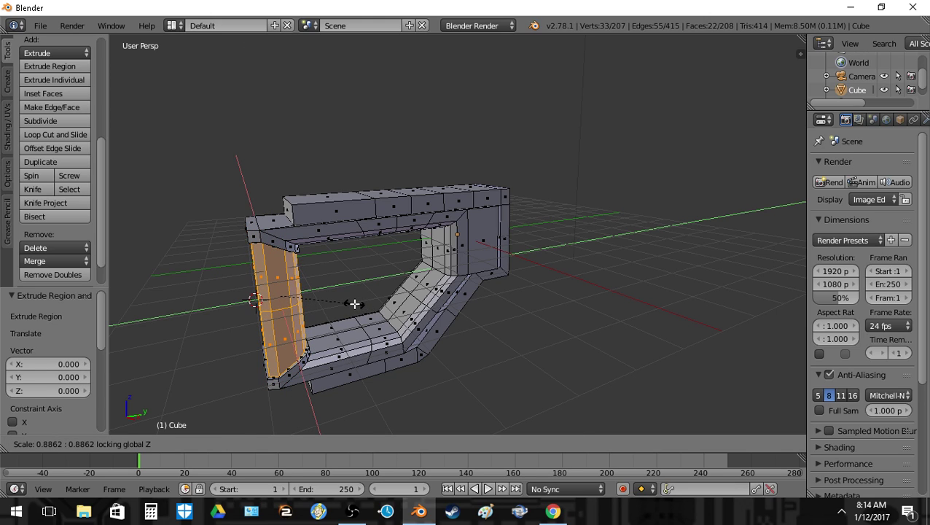
pyautogui.click(354, 304)
# - Refine the rear post's proportions by scaling it further on X and Y and along Z
pyautogui.press('s')
pyautogui.hotkey('shift', 'z')
pyautogui.click(353, 302)
pyautogui.press('s')
pyautogui.press('z')
pyautogui.click(350, 299)
pyautogui.press('s')
pyautogui.hotkey('shift', 'z')
pyautogui.click(345, 298)
pyautogui.press('Tab')
pyautogui.moveTo(345, 298); pyautogui.dragTo(498, 260, button='middle')
# - Narrow the rear post along the X axis and check the whole shape in Object Mode
pyautogui.press('Tab')
pyautogui.press('s')
pyautogui.press('x')
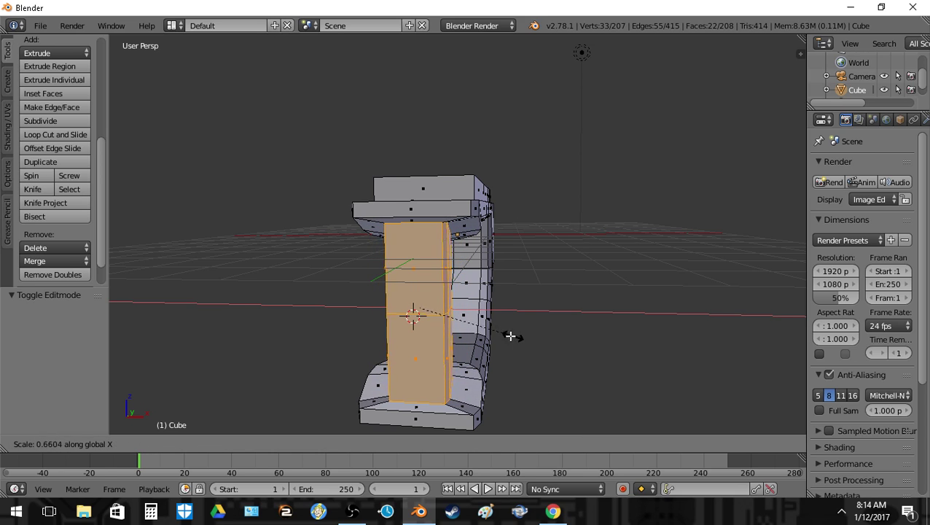
pyautogui.click(498, 328)
pyautogui.press('Tab')
pyautogui.moveTo(498, 329); pyautogui.dragTo(569, 288, button='middle')
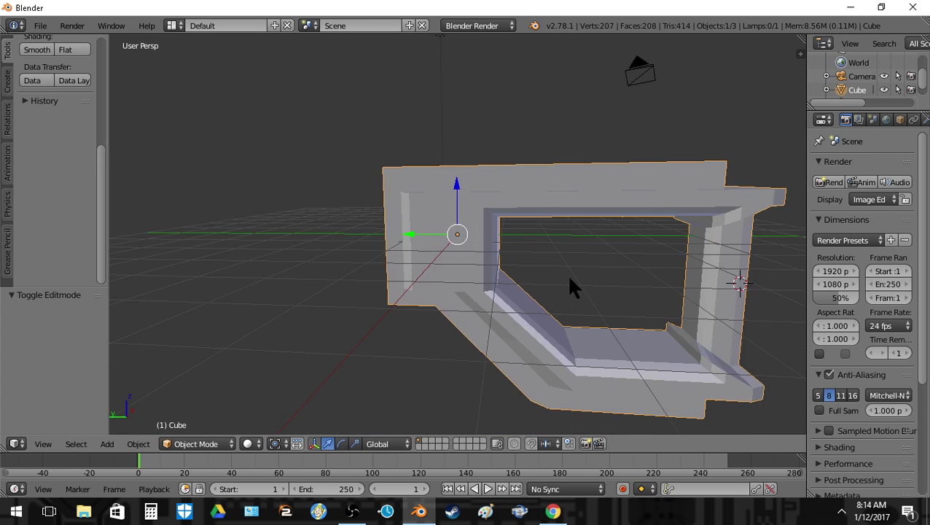
# - Return the cube mesh to Edit Mode to continue work around the rear post
pyautogui.press('Tab')
pyautogui.hotkey('shift', 'f')
pyautogui.press('w')
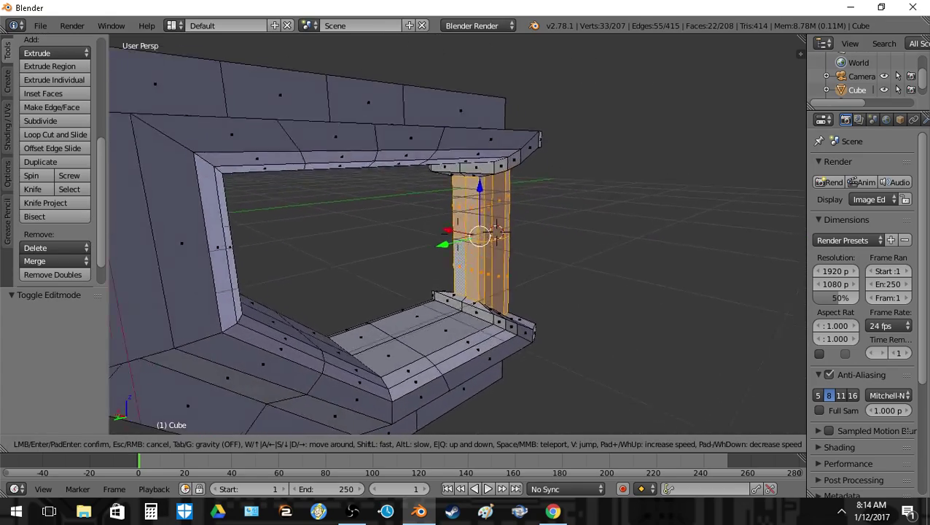
pyautogui.click(458, 234)
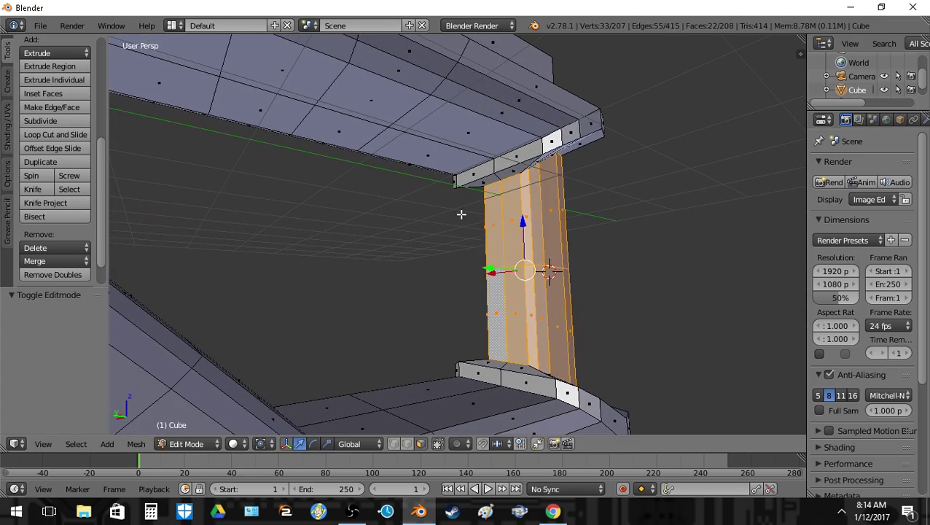
pyautogui.press('a')
pyautogui.rightClick(453, 149)
pyautogui.keyDown('shift'); pyautogui.rightClick(467, 133); pyautogui.keyUp('shift')
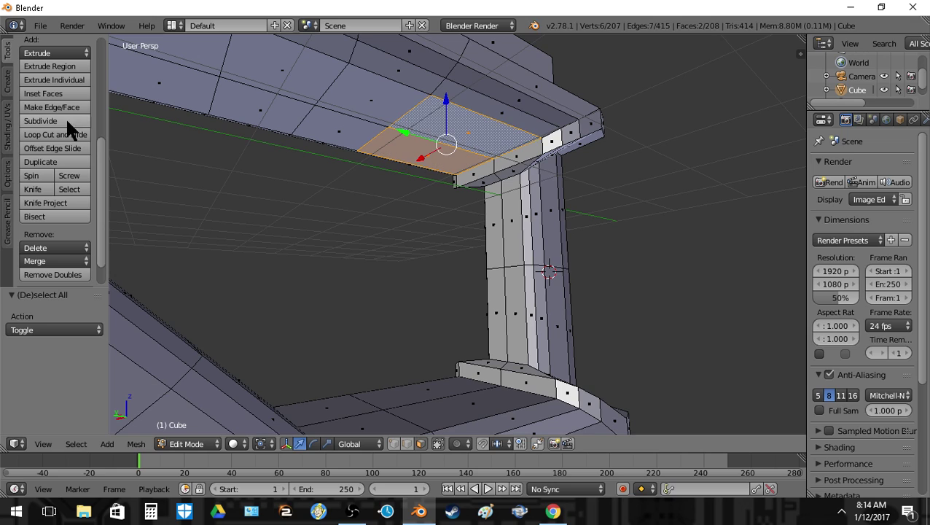
pyautogui.press('a')
pyautogui.rightClick(476, 176)
pyautogui.keyDown('shift'); pyautogui.rightClick(503, 165); pyautogui.keyUp('shift')
pyautogui.moveTo(495, 174); pyautogui.dragTo(456, 179, button='middle')
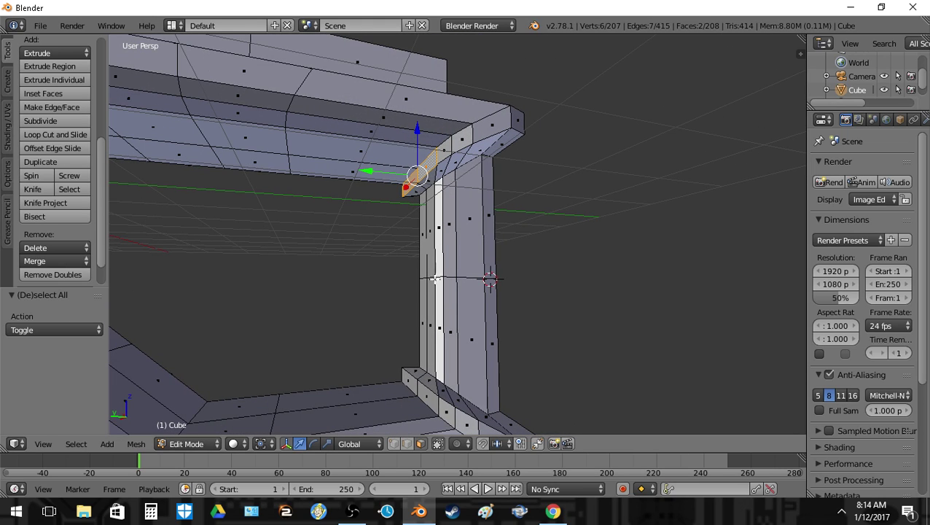
pyautogui.rightClick(430, 235)
pyautogui.keyDown('shift'); pyautogui.rightClick(451, 229); pyautogui.keyUp('shift')
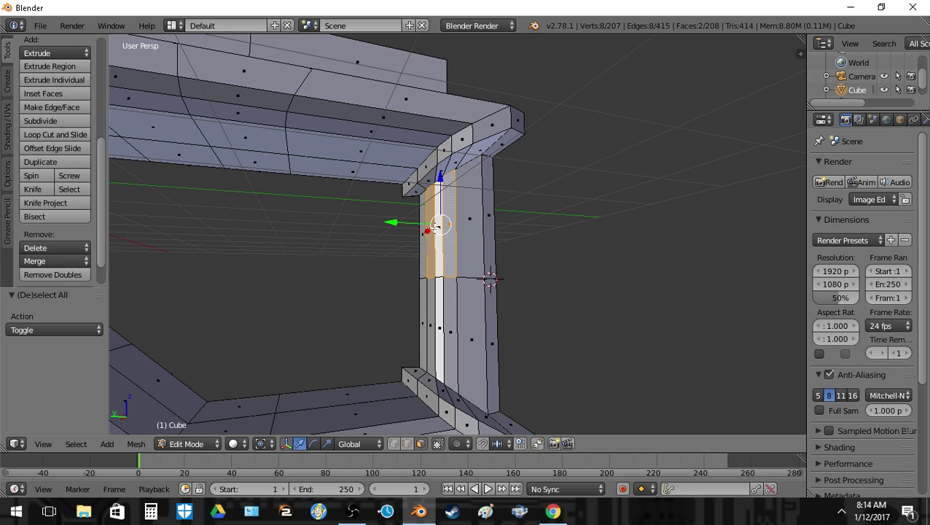
# - Snap the 3D cursor to the upper faces on the rear post's side facing the opening
pyautogui.moveTo(438, 228); pyautogui.dragTo(492, 247, button='middle')
pyautogui.press('a')
pyautogui.rightClick(543, 249)
pyautogui.hotkey('shift', 's')
pyautogui.click(565, 257)
# - Extrude the two opening-side faces of the upper lip in place and set the pivot point to the 3D cursor
pyautogui.press('a')
pyautogui.rightClick(532, 212)
pyautogui.keyDown('shift'); pyautogui.rightClick(572, 208); pyautogui.keyUp('shift')
pyautogui.press('e')
pyautogui.rightClick(531, 257)
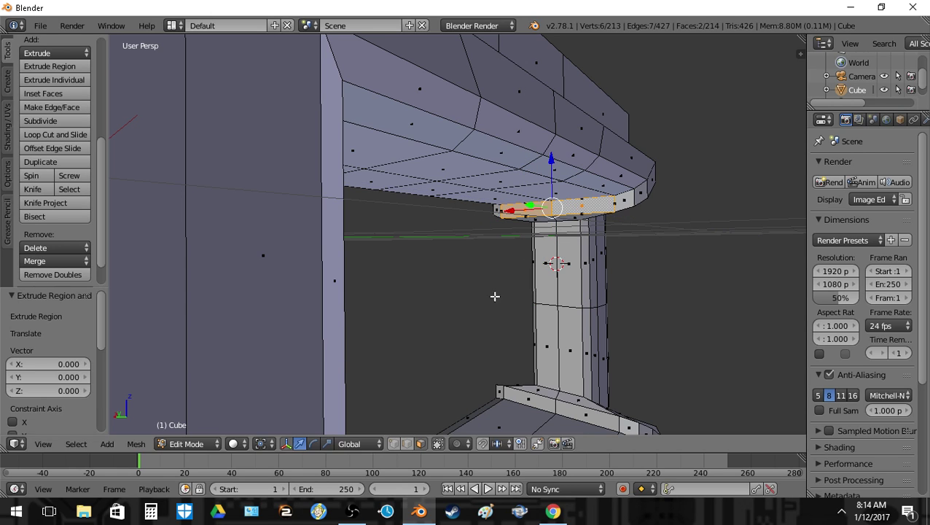
pyautogui.click(264, 444)
pyautogui.click(278, 412)
# - Rotate the extruded lip faces -22.5° about the global X axis to form the curved arm's first segment
pyautogui.moveTo(569, 307); pyautogui.dragTo(492, 306, button='middle')
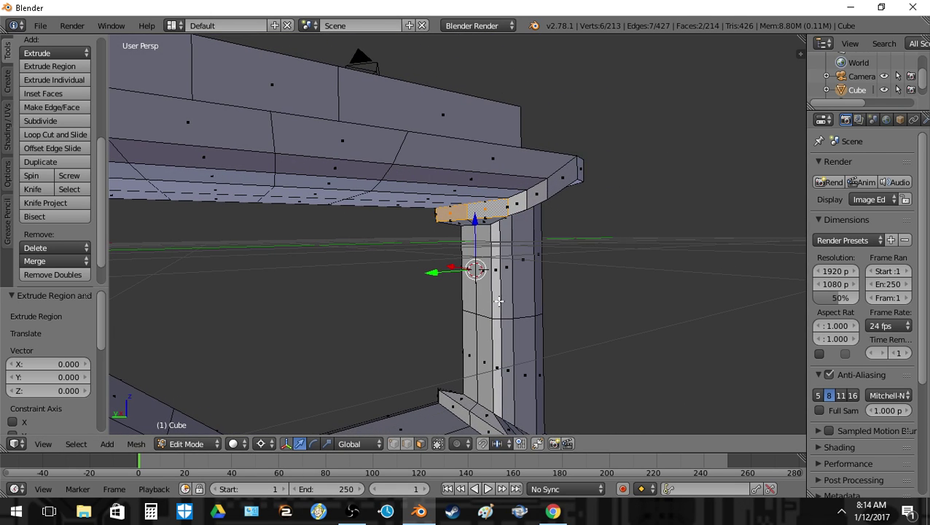
pyautogui.write('r')
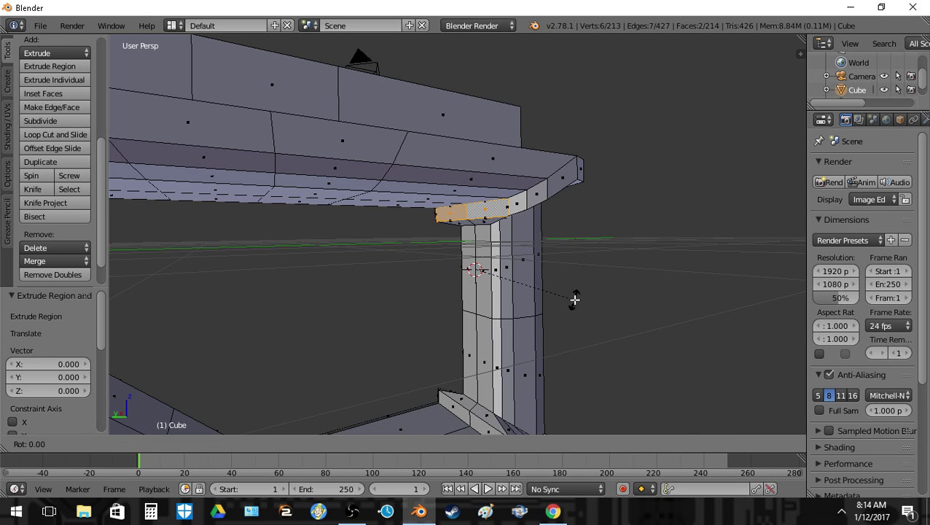
pyautogui.write('x')
pyautogui.write('22.5')
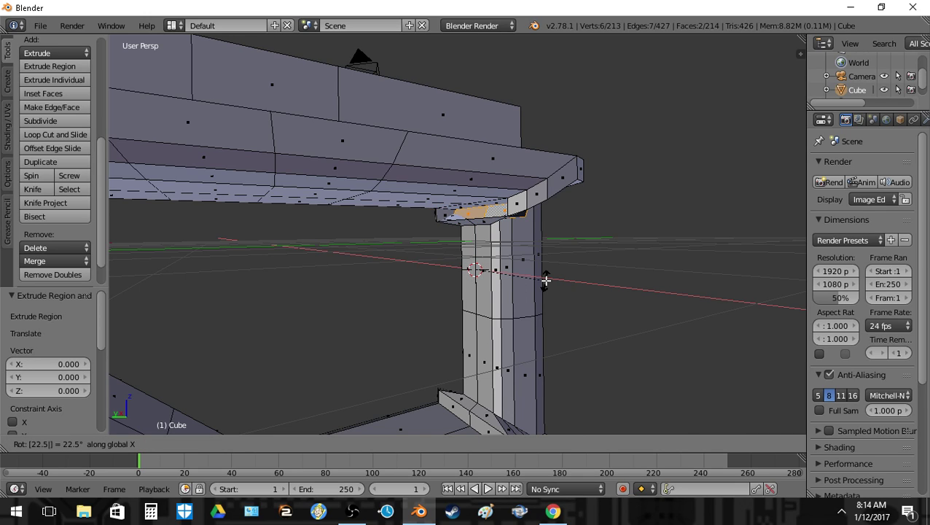
pyautogui.write('-')
pyautogui.press('Return')
# - Add the curved arm's second segment by extruding its end faces in place and rotating them -22.5° about X
pyautogui.press('e')
pyautogui.press('Escape')
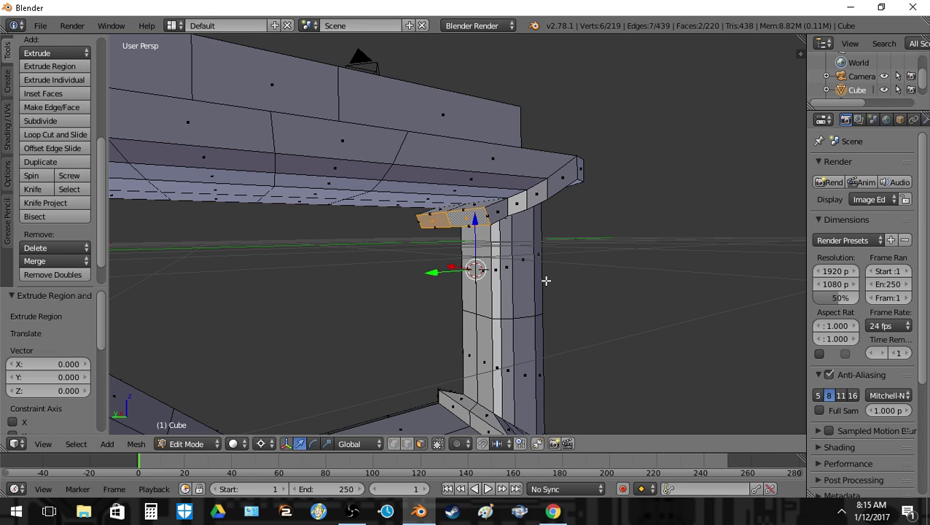
pyautogui.write('rx')
pyautogui.write('22.5')
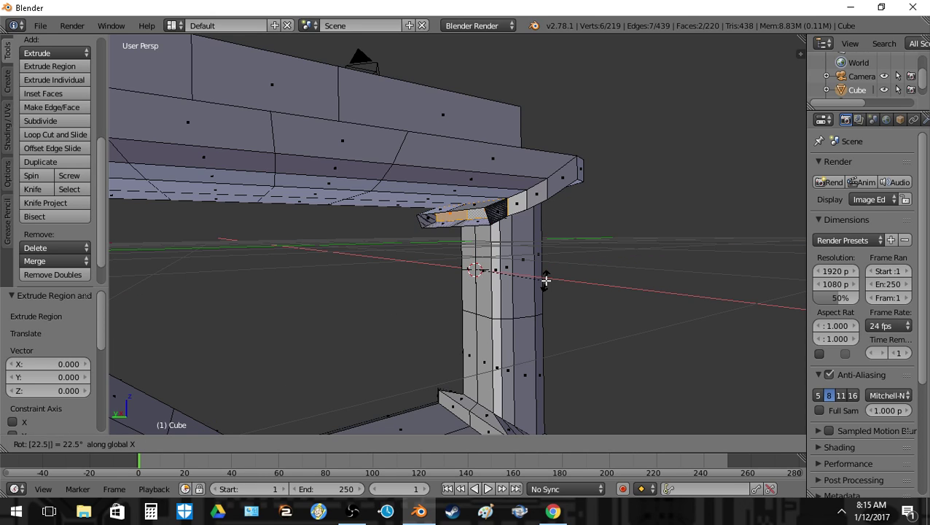
pyautogui.write('-')
pyautogui.press('Return')
# - Add the arm's third and fourth segments, extruding the end faces in place and rotating them -22.5° about X each time
pyautogui.press('e')
pyautogui.press('Escape')
pyautogui.write('ry22.5-')
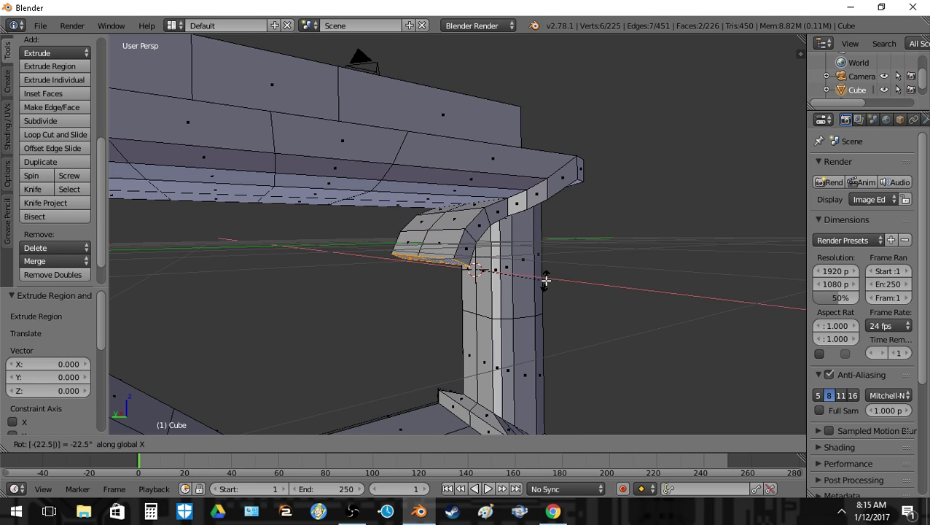
pyautogui.press('Return')
pyautogui.press('e')
pyautogui.press('Escape')
pyautogui.write('rx22.5-')
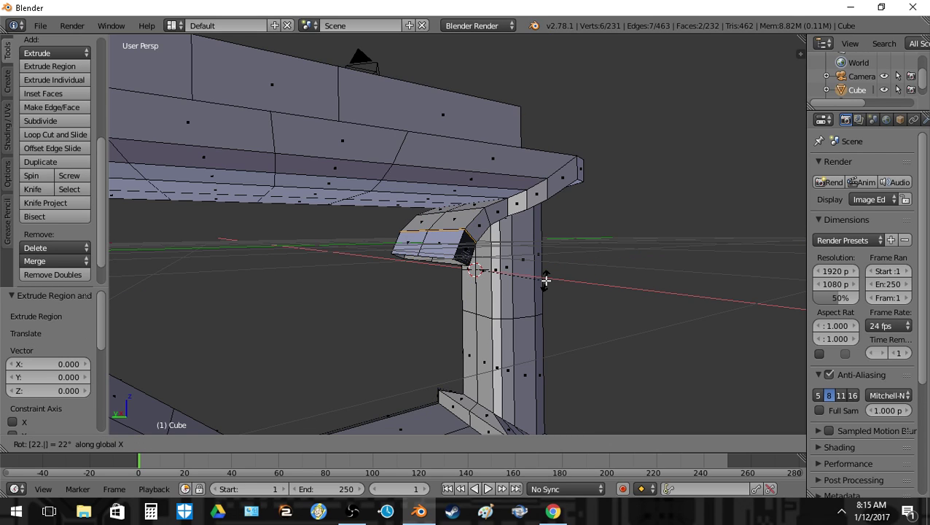
pyautogui.press('Return')
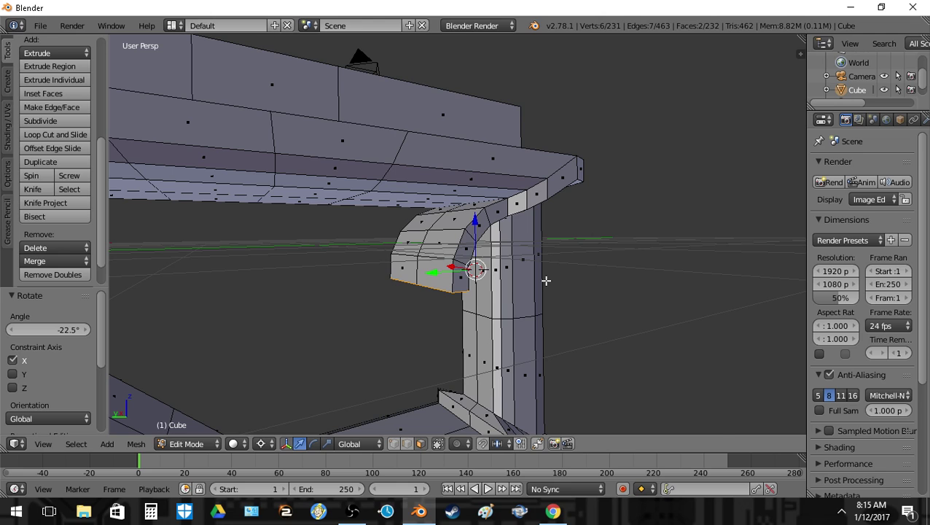
# - Extrude the arm's end faces in place for a fifth segment and rotate them -22.5° about X
pyautogui.hotkey('shift', 'f')
pyautogui.press('s')
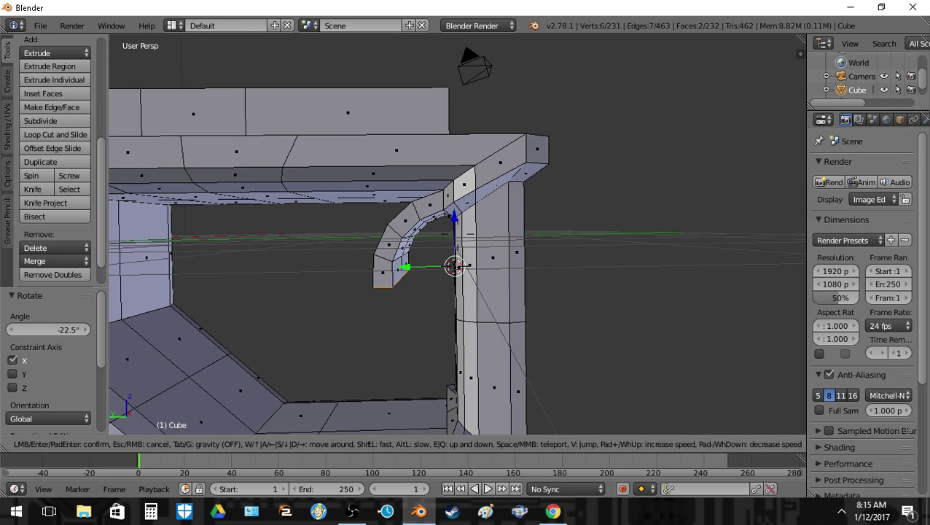
pyautogui.click(469, 287)
pyautogui.press('e')
pyautogui.press('Escape')
pyautogui.write('ry22.5')
pyautogui.press('-')
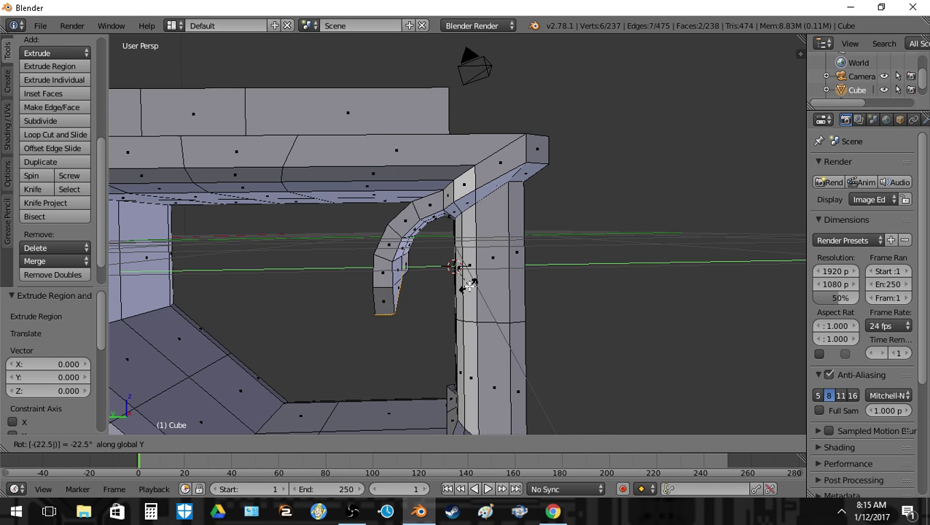
pyautogui.press('Return')
# - Add a sixth arm segment rotated -22.5° about X, and extrude its end faces in place for a seventh
pyautogui.press('e')
pyautogui.press('Escape')
pyautogui.write('r')
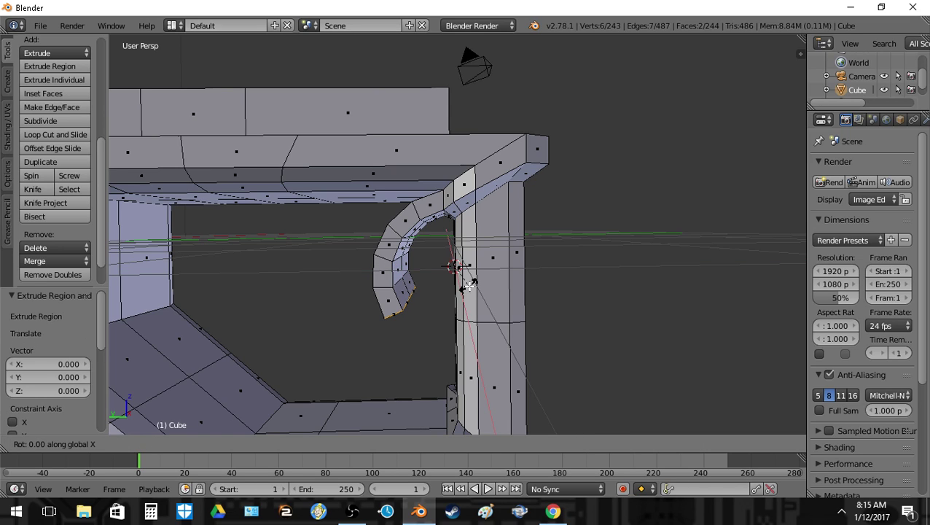
pyautogui.write('22.5')
pyautogui.press('-')
pyautogui.press('Return')
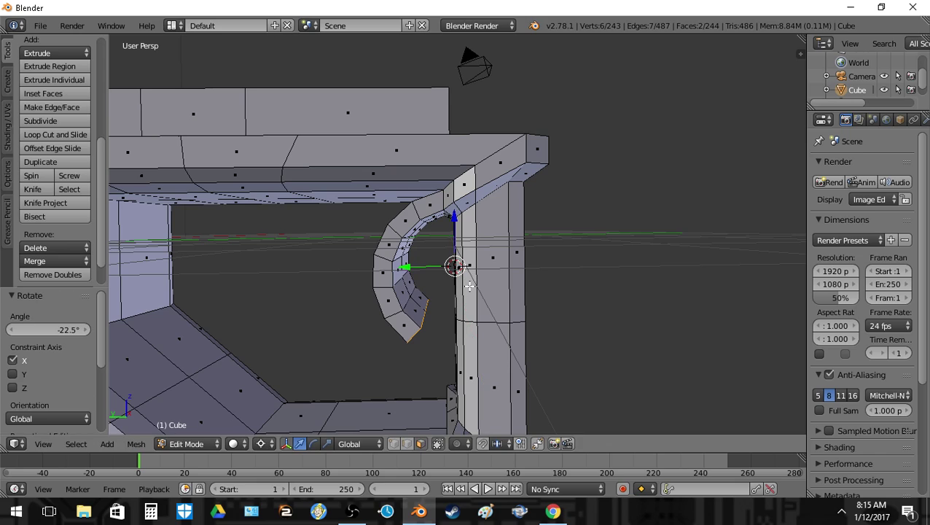
pyautogui.press('e')
pyautogui.press('Escape')
pyautogui.write('rx')
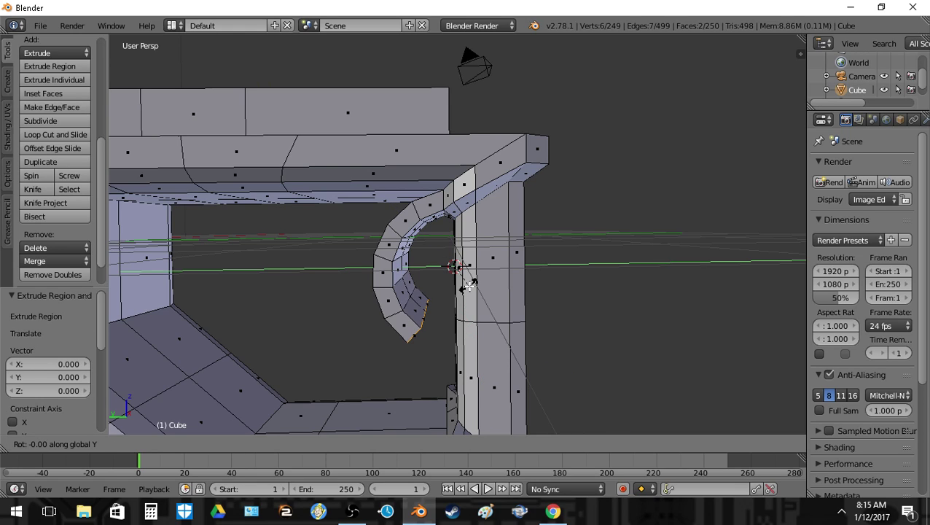
pyautogui.write('1/(225')
pyautogui.press('BackSpace')
pyautogui.write('.')
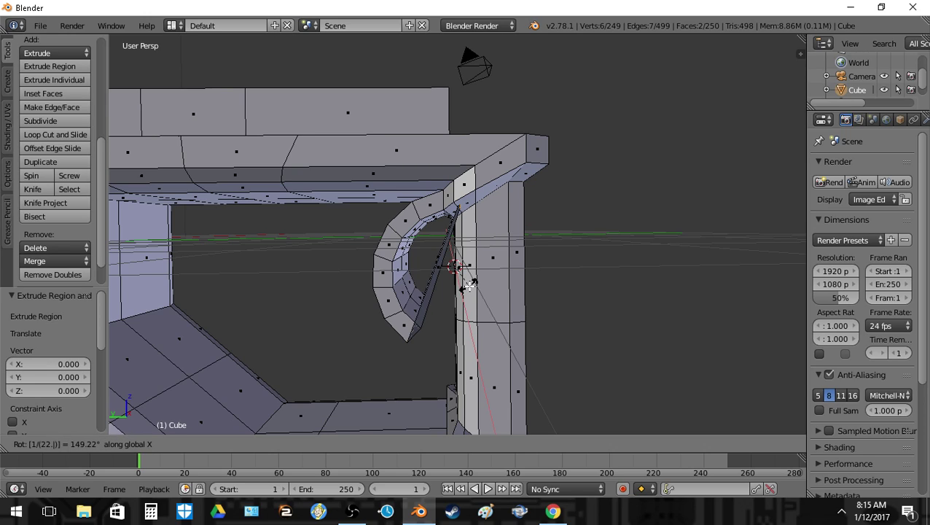
pyautogui.write('5')
pyautogui.press('-')
pyautogui.press('Escape')
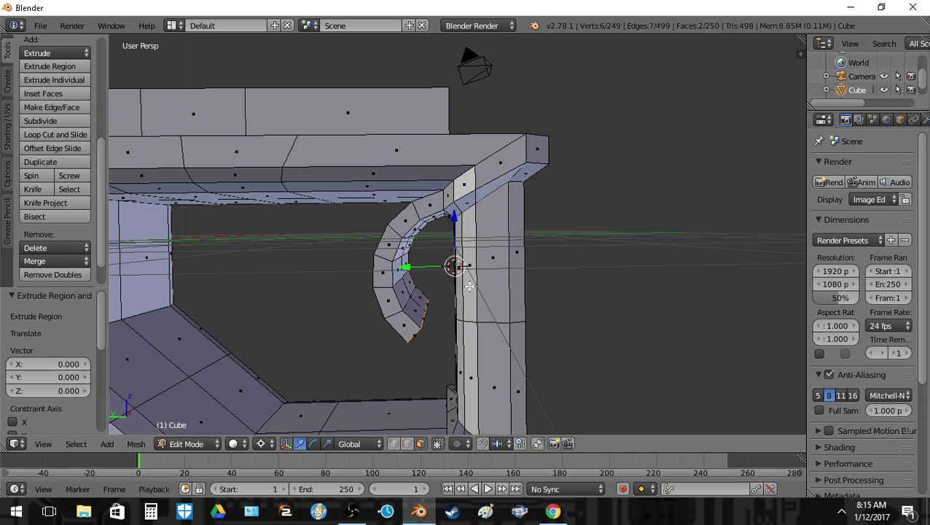
# - Rotate the seventh segment's end faces -22.5° about the X axis
pyautogui.press('r')
pyautogui.write('x')
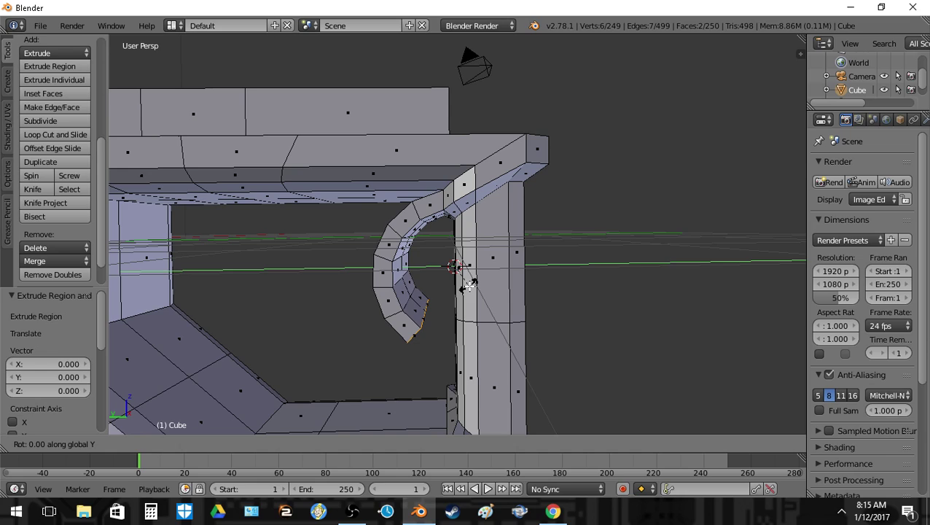
pyautogui.write('22.5')
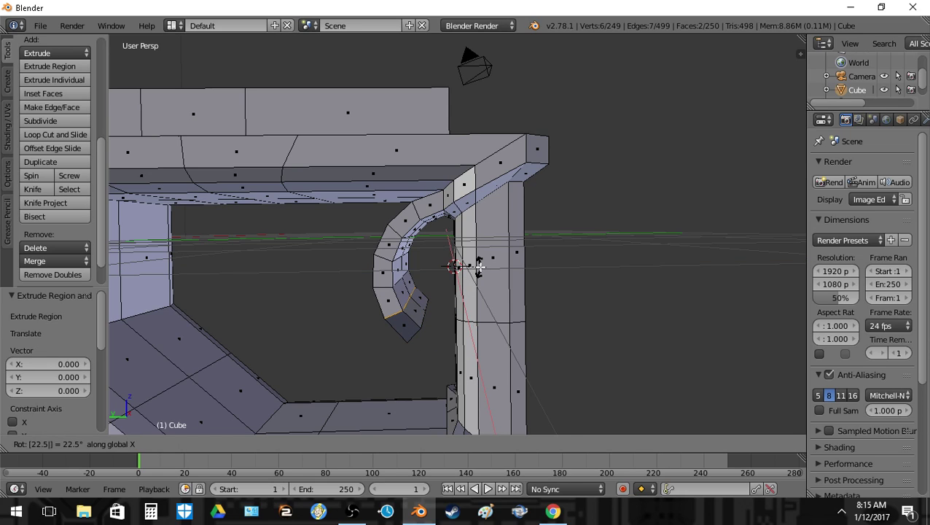
pyautogui.write('-')
pyautogui.press('Return')
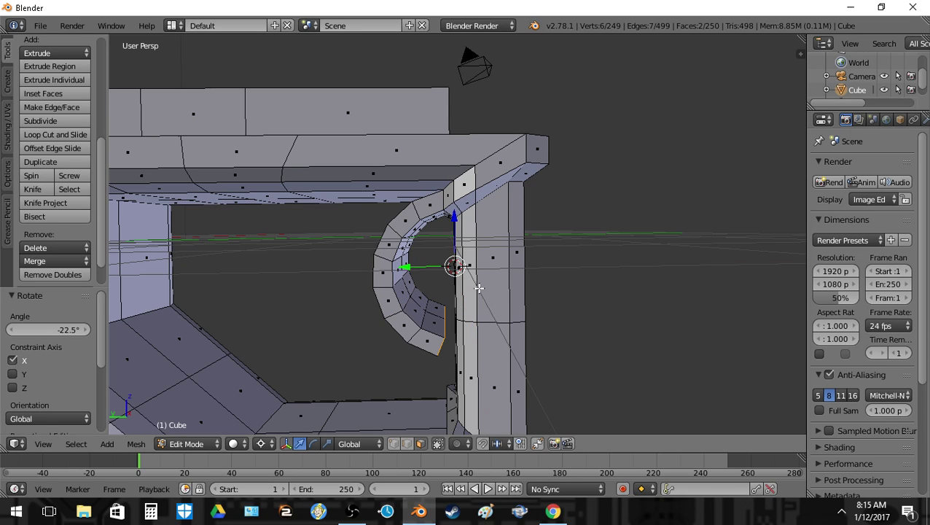
# - Extrude the arm's end faces in place once more and scale them to 0 along Y onto the 3D cursor's plane
pyautogui.hotkey('shift', 'f')
pyautogui.press('w')
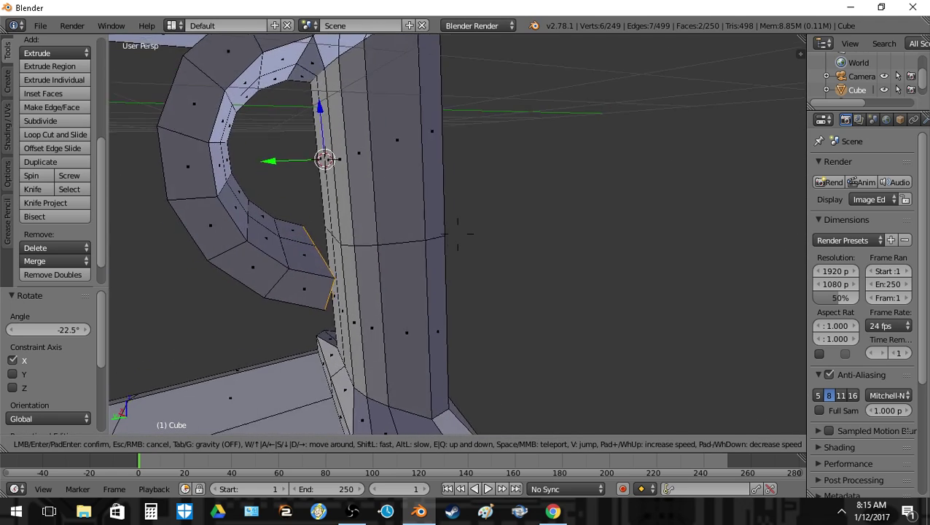
pyautogui.click(458, 234)
pyautogui.press('e')
pyautogui.rightClick(458, 234)
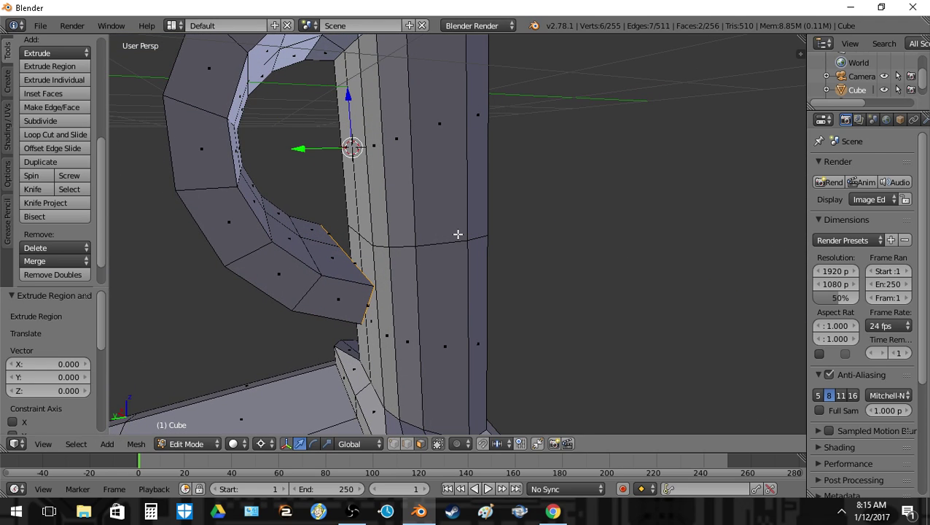
pyautogui.write('sy0')
pyautogui.press('Return')
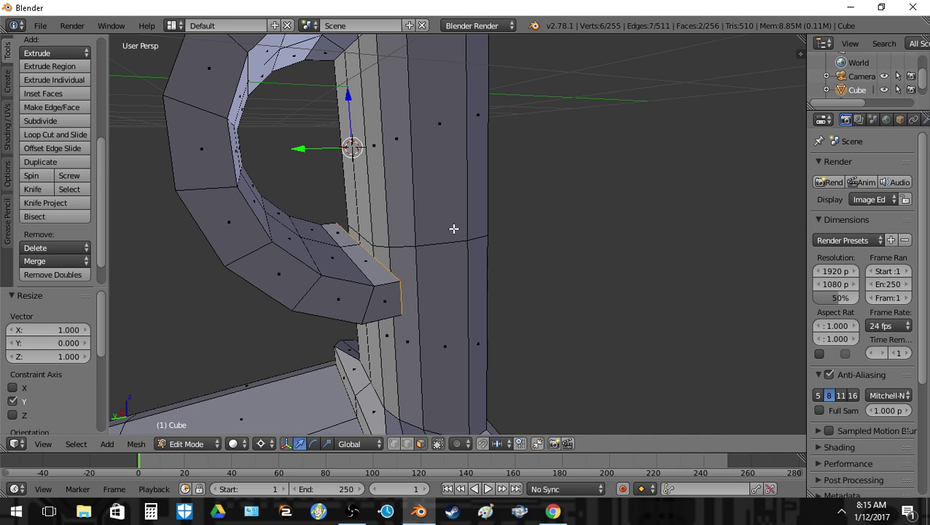
# - Merge the upper corner vertex of the arm's end with the neighbouring post vertex using At Last
pyautogui.hotkey('shift', 'f')
pyautogui.scroll(3, 457, 234)
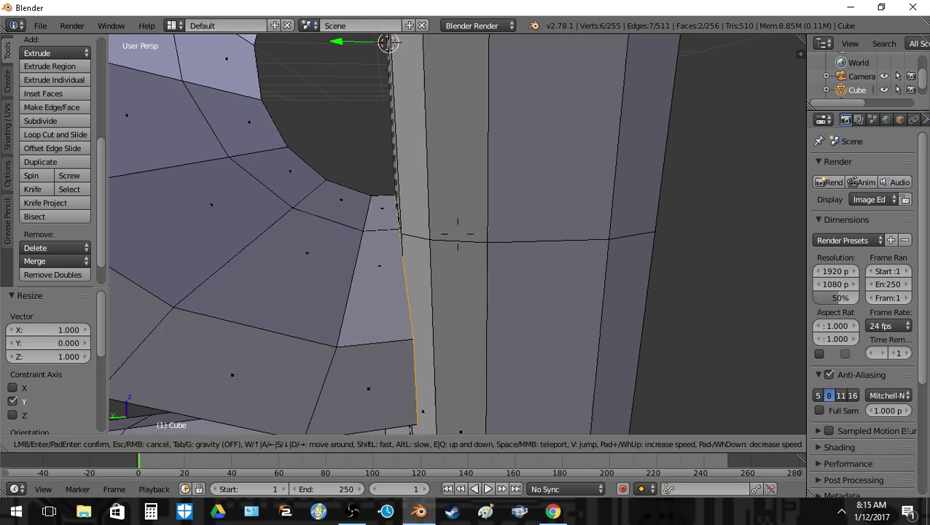
pyautogui.click(457, 234)
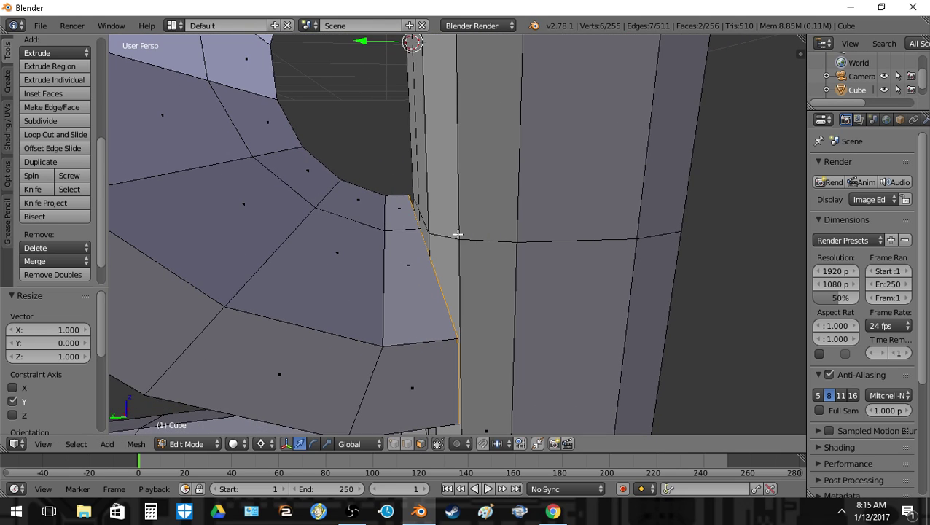
pyautogui.press('a')
pyautogui.rightClick(456, 338)
pyautogui.hotkey('alt', 'm')
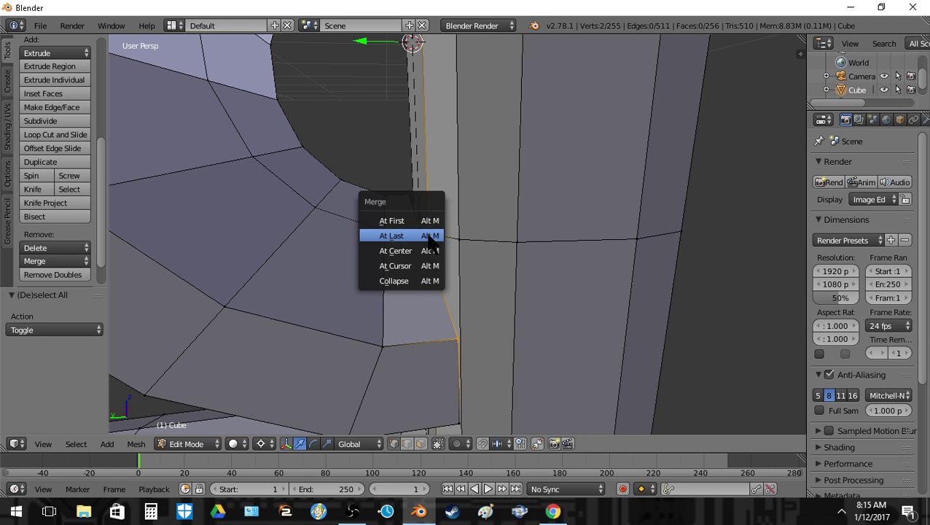
pyautogui.click(428, 237)
# - Subdivide the ring of vertical edges on the rear post's lower half to add an edge loop
pyautogui.press('a')
pyautogui.rightClick(455, 421)
pyautogui.press('z')
pyautogui.press('z')
pyautogui.hotkey('shift', 'f')
pyautogui.click(458, 233)
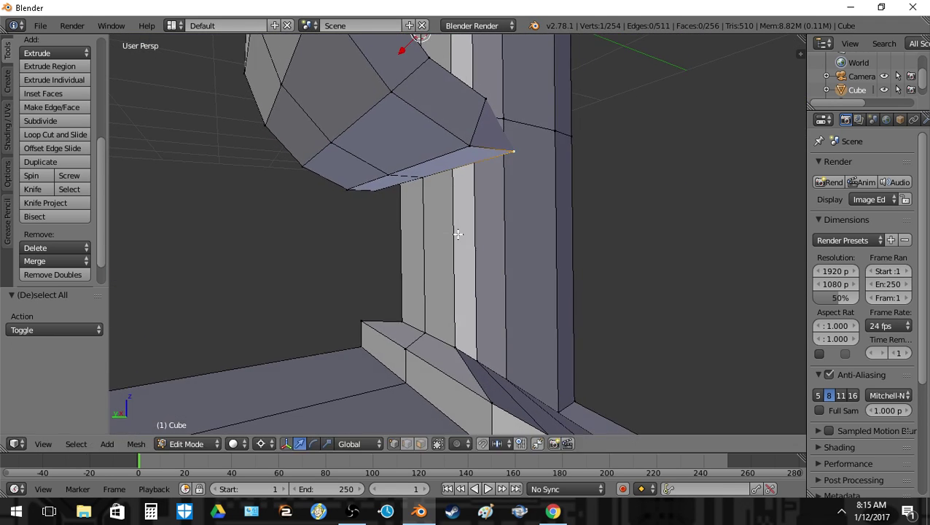
pyautogui.keyDown('ctrl'); pyautogui.keyDown('alt'); pyautogui.rightClick(457, 309); pyautogui.keyUp('alt'); pyautogui.keyUp('ctrl')
pyautogui.click(51, 120)
# - Slide the new edge loop up the post to about the height of the arm's lower end corner
pyautogui.press('a')
pyautogui.keyDown('alt'); pyautogui.rightClick(501, 244); pyautogui.keyUp('alt')
pyautogui.hotkey('ctrl', 'e')
pyautogui.click(592, 316)
pyautogui.click(588, 255)
pyautogui.press('a')
# - Merge the lower corner vertex of the arm's end with the adjacent vertex of the new post loop
pyautogui.hotkey('shift', 'f')
pyautogui.press('w')
pyautogui.click(427, 334)
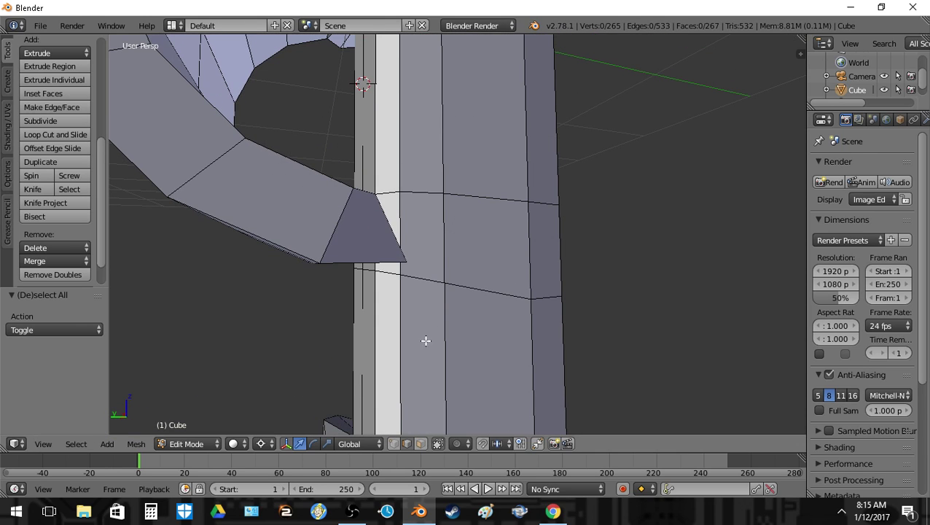
pyautogui.rightClick(401, 262)
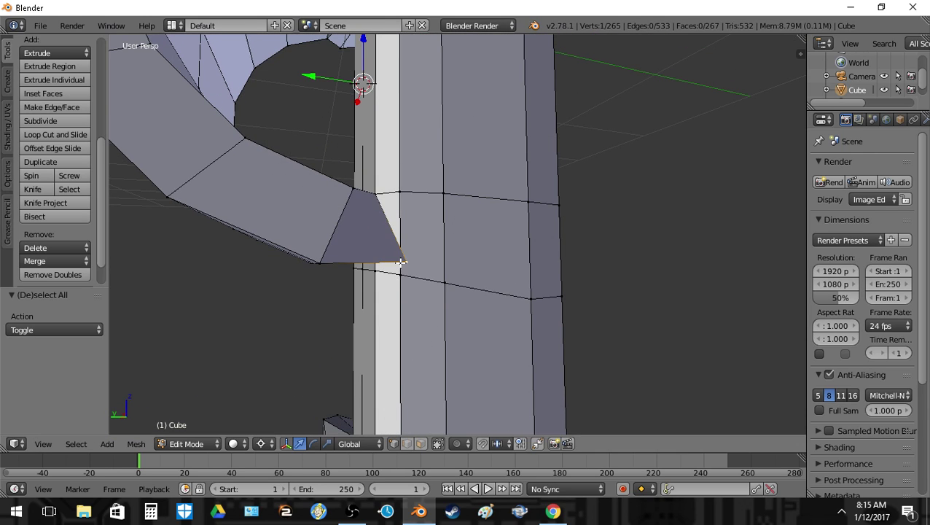
pyautogui.hotkey('alt', 'm')
pyautogui.click(371, 283)
# - On the opposite side, merge the upper corner vertex of the arm's end with the adjacent post vertex using At Last
pyautogui.hotkey('shift', 'f')
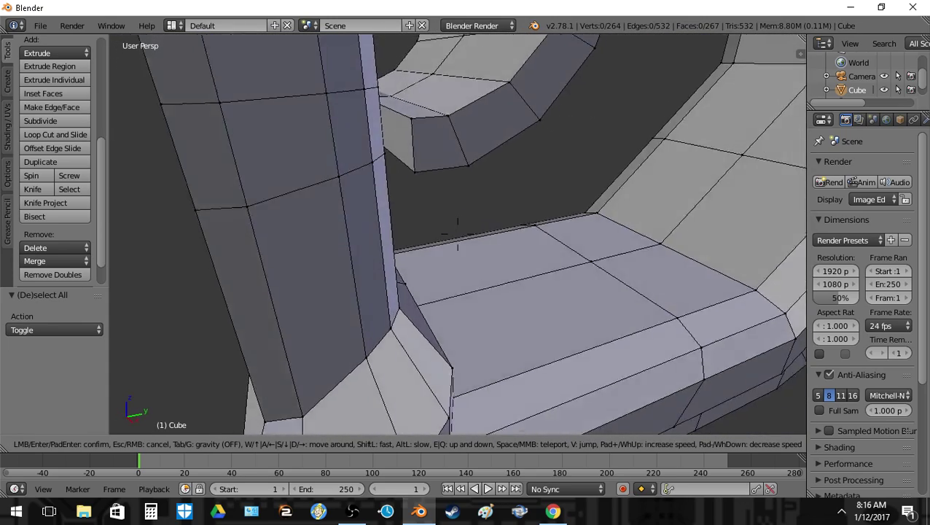
pyautogui.click(457, 233)
pyautogui.press('a')
pyautogui.rightClick(416, 282)
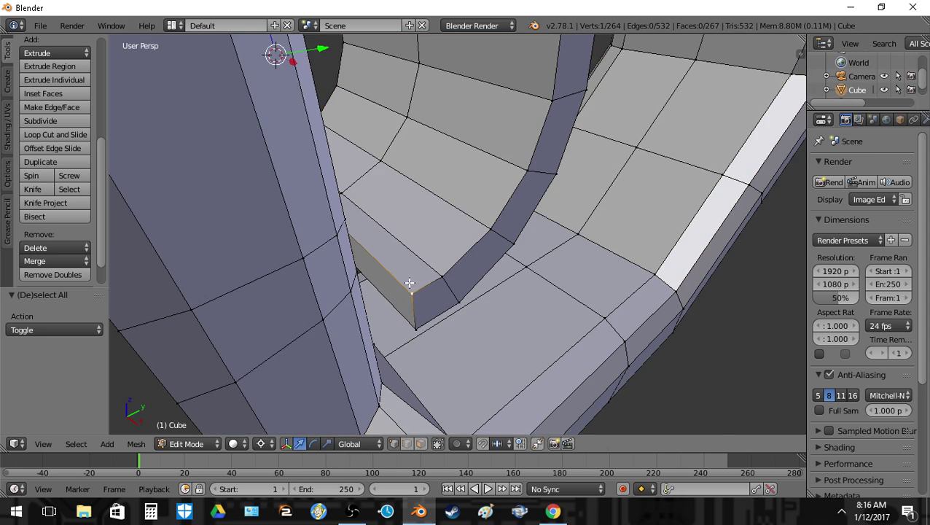
pyautogui.hotkey('shift', 'f')
pyautogui.click(399, 221)
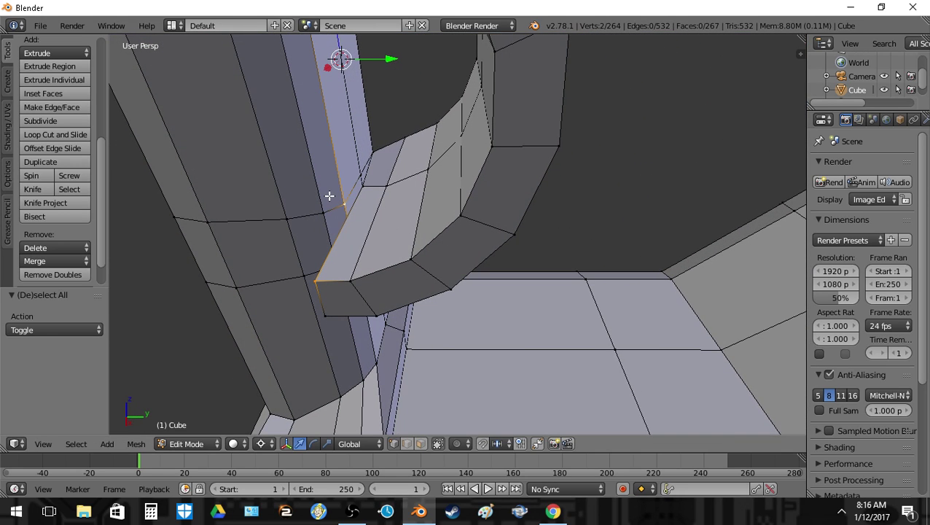
pyautogui.hotkey('alt', 'm')
pyautogui.click(345, 226)
# - Merge the lower corner vertex of the arm's opposite end side with the neighbouring vertex of the lower post loop using At Last
pyautogui.press('a')
pyautogui.rightClick(328, 314)
pyautogui.press('z')
pyautogui.hotkey('alt', 'm')
pyautogui.click(352, 254)
pyautogui.press('z')
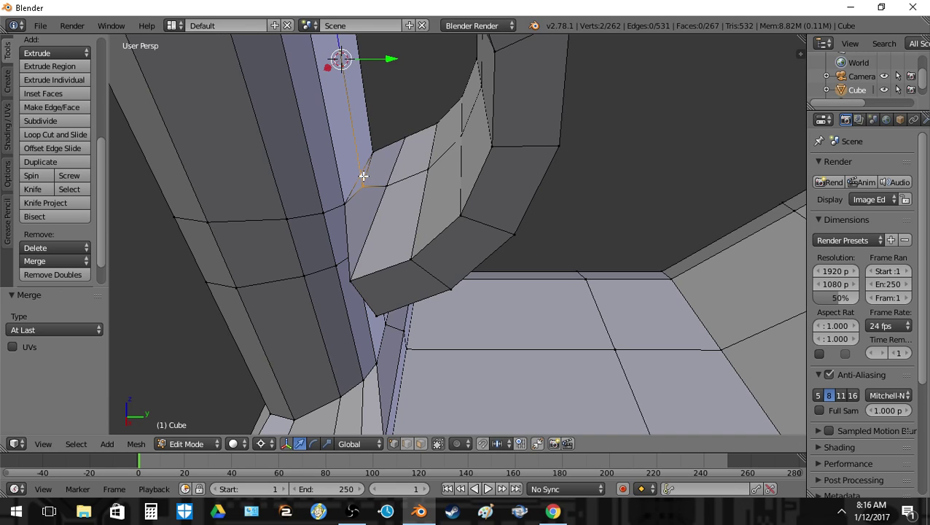
# - Merge the arm end's upper and lower middle vertices with the adjacent post vertices using At Last
pyautogui.hotkey('alt', 'm')
pyautogui.click(363, 176)
pyautogui.press('z')
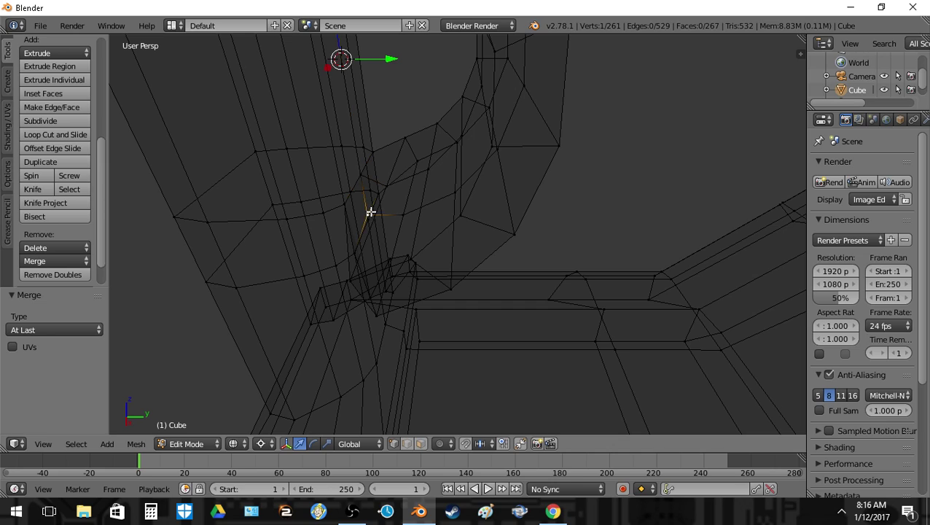
pyautogui.hotkey('alt', 'm')
pyautogui.click(371, 219)
pyautogui.press('z')
# - Delete the two overlapping faces where the arm's end meets the post
pyautogui.press('z')
pyautogui.click(420, 444)
pyautogui.rightClick(363, 210)
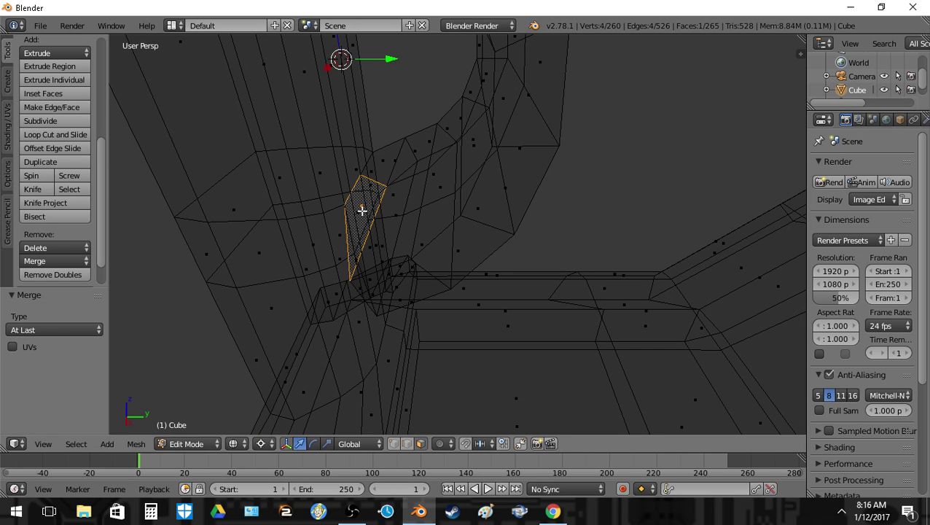
pyautogui.keyDown('shift'); pyautogui.rightClick(361, 211); pyautogui.keyUp('shift')
pyautogui.press('z')
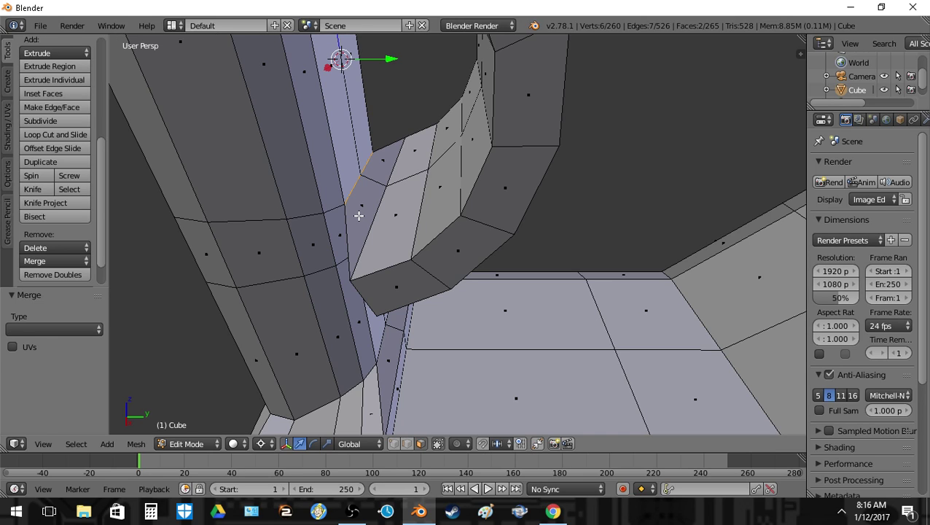
pyautogui.press('x')
pyautogui.click(359, 214)
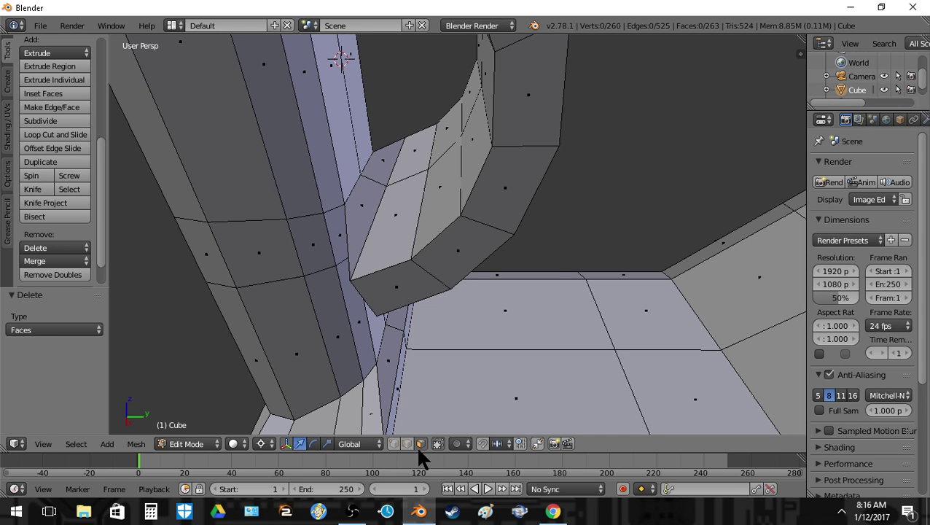
# - Snap the 3D cursor to the selection at the arm's lower joint and narrow the joint's edges along X
pyautogui.press('z')
pyautogui.hotkey('shift', 's')
pyautogui.click(413, 160)
pyautogui.press('z')
pyautogui.press('s')
pyautogui.press('x')
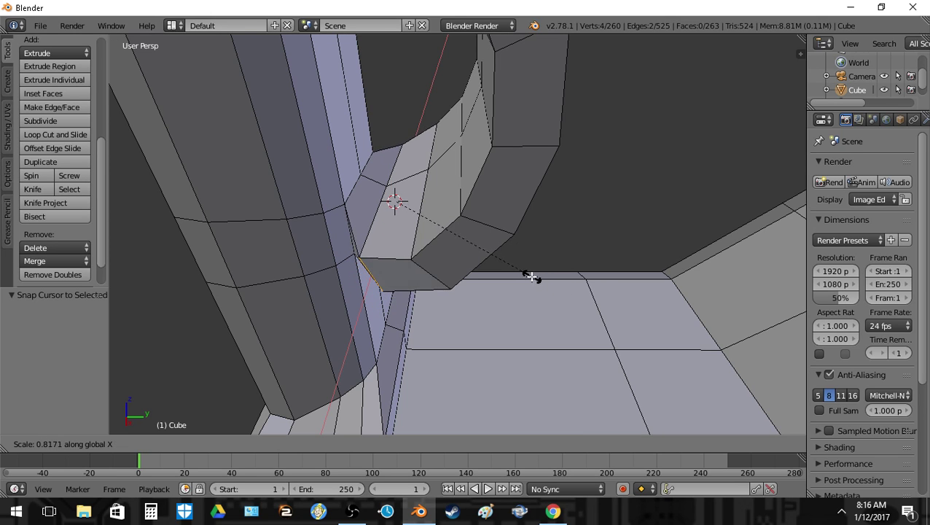
pyautogui.click(520, 269)
pyautogui.press('Tab')
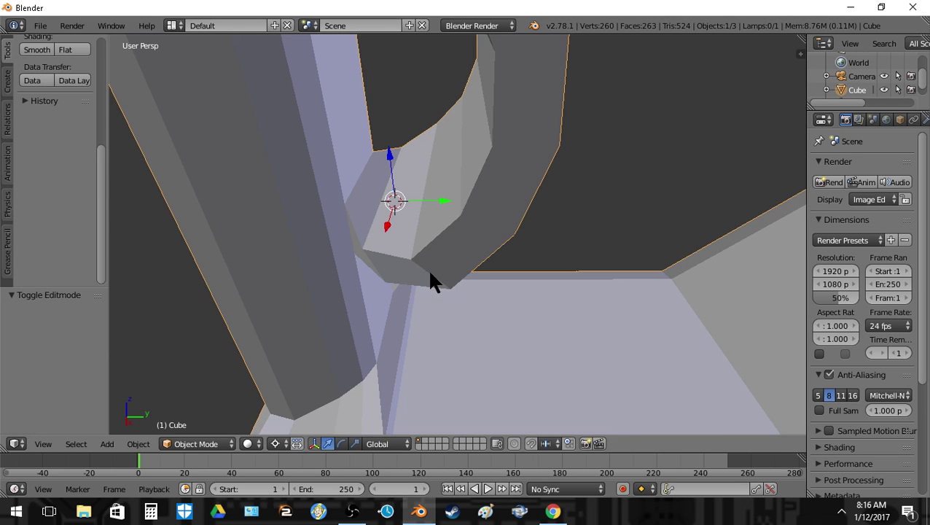
# - Narrow the edge loop on the arm's upper curve along the X axis, scaling about the 3D cursor
pyautogui.hotkey('shift', 'f')
pyautogui.press('s')
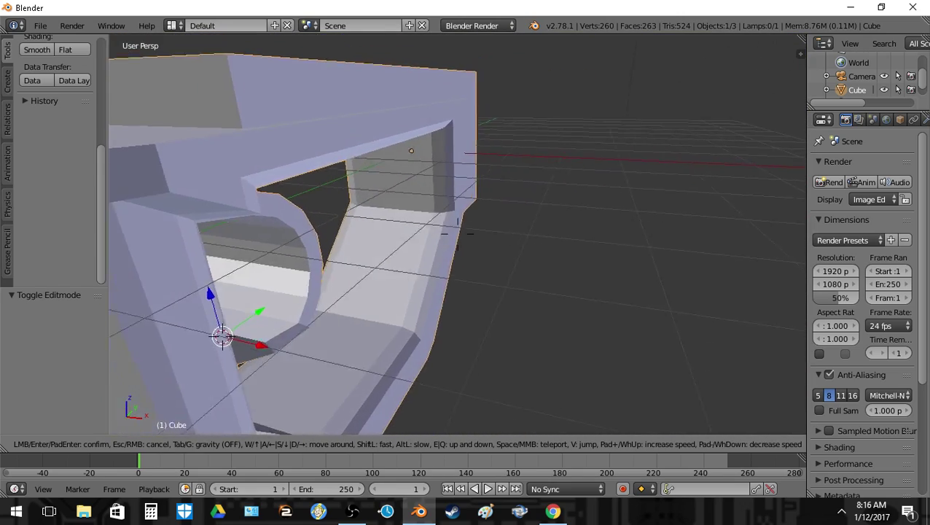
pyautogui.click(455, 230)
pyautogui.press('Tab')
pyautogui.press('a')
pyautogui.keyDown('alt'); pyautogui.rightClick(403, 213); pyautogui.keyUp('alt')
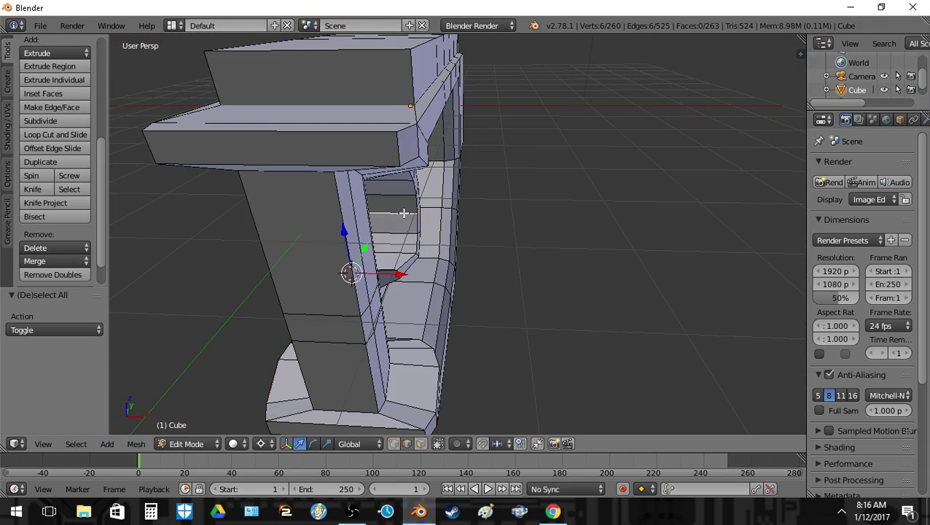
pyautogui.press('s')
pyautogui.press('x')
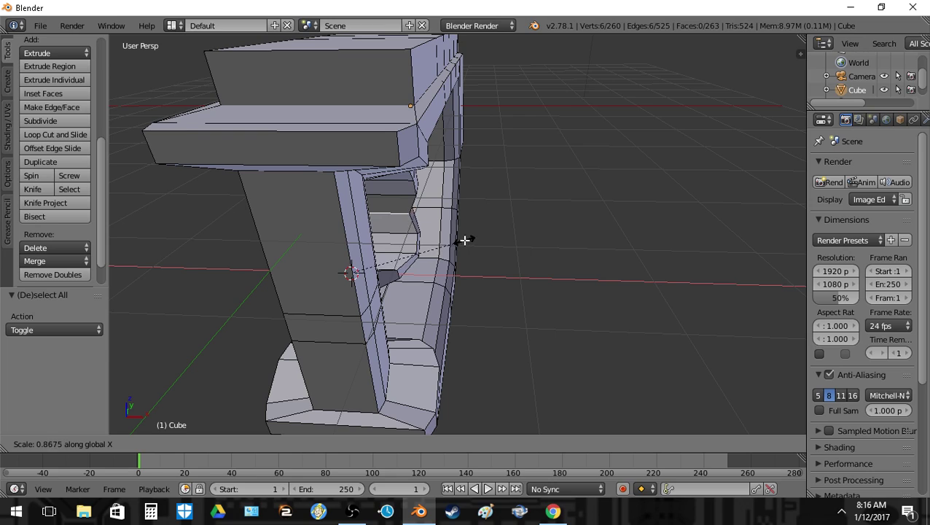
pyautogui.click(452, 239)
pyautogui.press('a')
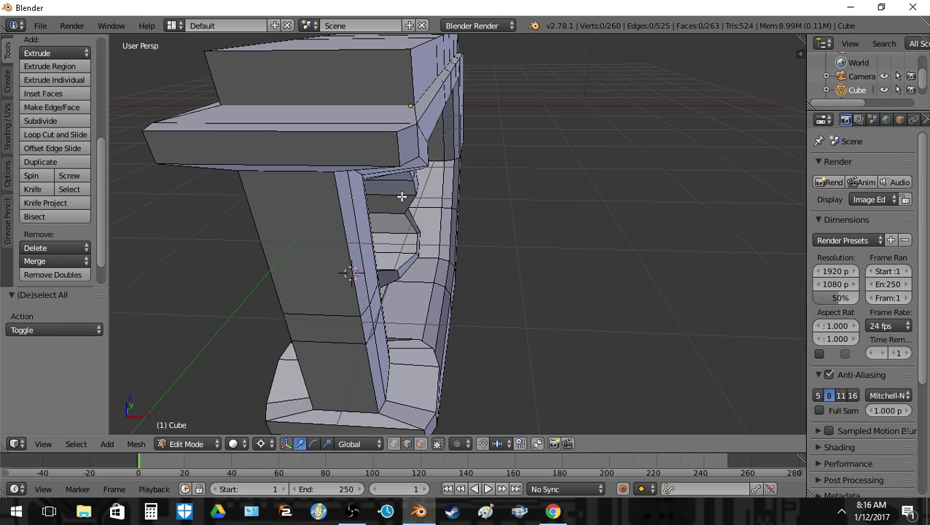
# - Narrow the remaining upper edge loops of the arm along X, scaling the topmost one to about 0.76
pyautogui.press('s')
pyautogui.press('x')
pyautogui.click(501, 232)
pyautogui.press('a')
pyautogui.keyDown('alt'); pyautogui.rightClick(395, 181); pyautogui.keyUp('alt')
pyautogui.press('s')
pyautogui.press('x')
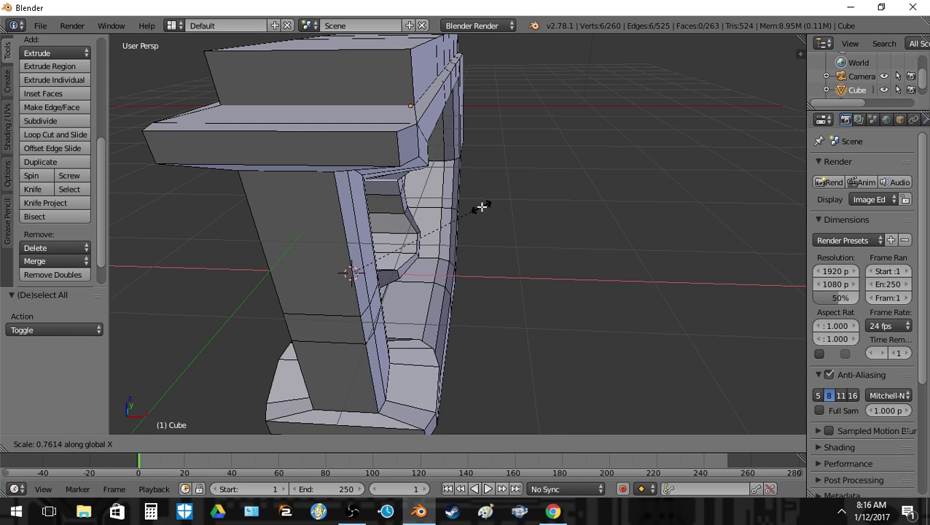
pyautogui.click(473, 207)
# - Scale the edge loops on the arm's lower curve inward along X so they taper toward the post joint
pyautogui.press('a')
pyautogui.keyDown('alt'); pyautogui.rightClick(419, 234); pyautogui.keyUp('alt')
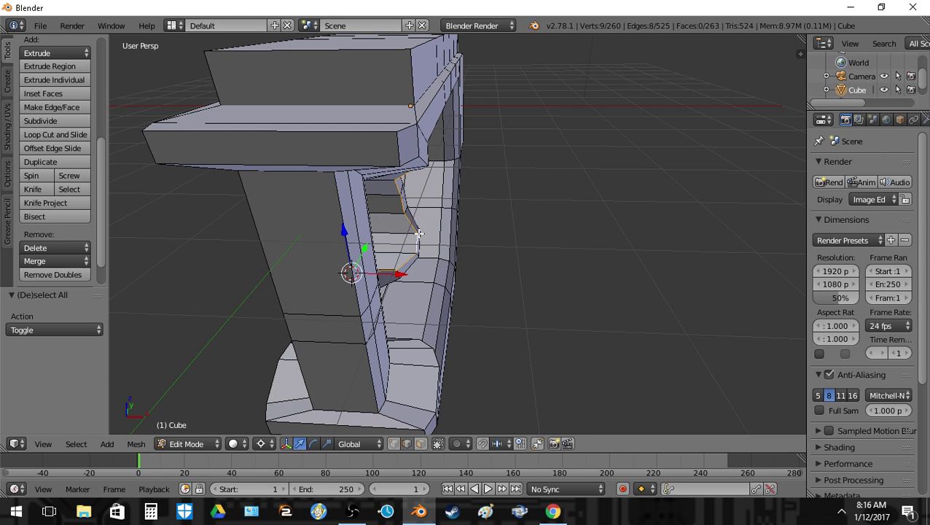
pyautogui.press('s')
pyautogui.click(476, 245)
pyautogui.press('a')
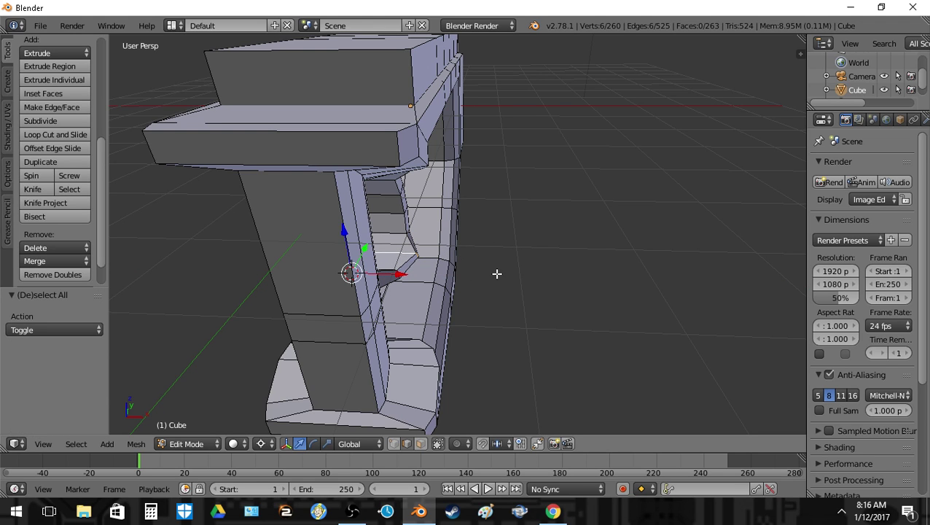
pyautogui.press('s')
pyautogui.press('x')
pyautogui.click(465, 262)
# - Select the arm's edge loops together and scale them along X by 0.389 to make the whole arm thinner
pyautogui.press('Tab')
pyautogui.hotkey('shift', 'f')
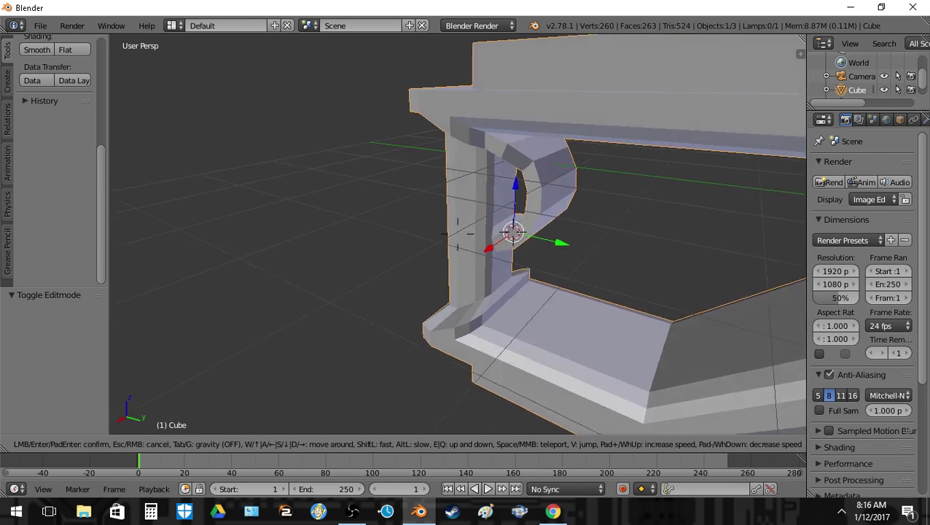
pyautogui.click(416, 243)
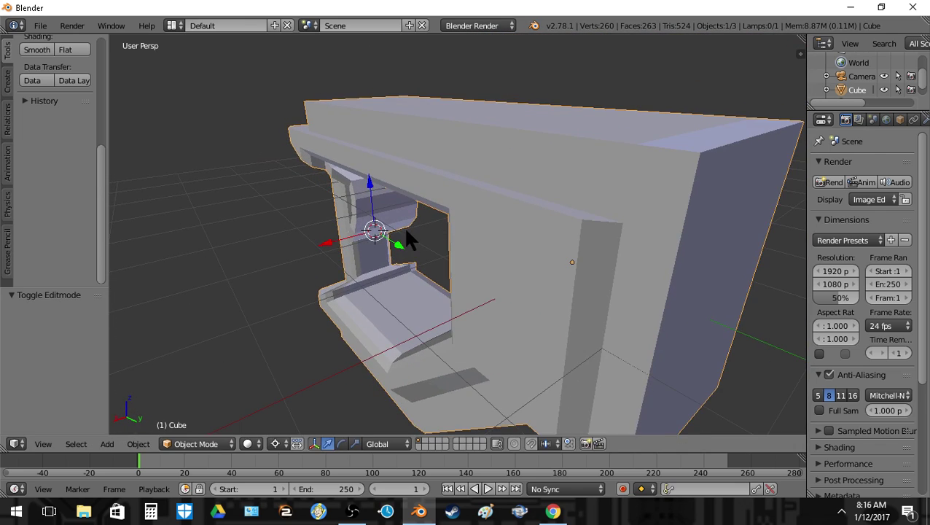
pyautogui.press('Tab')
pyautogui.press('a')
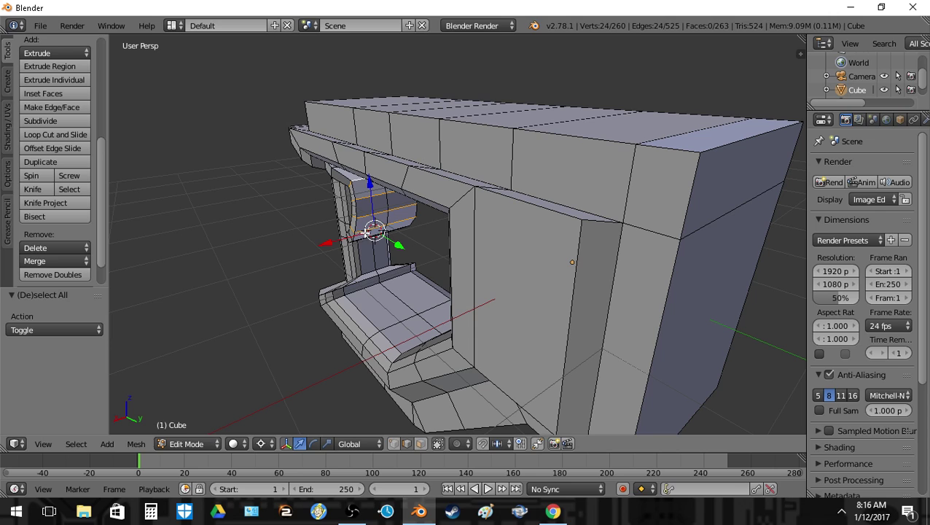
pyautogui.press('s')
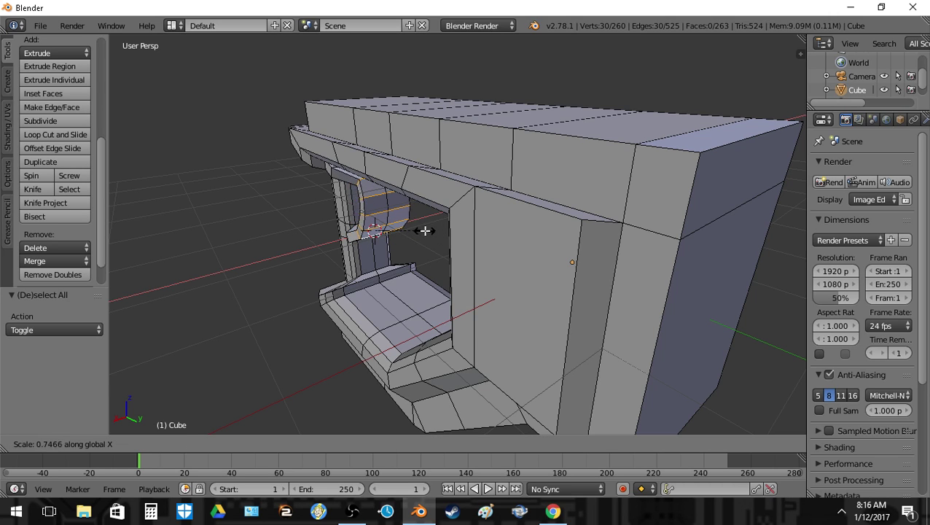
pyautogui.click(401, 228)
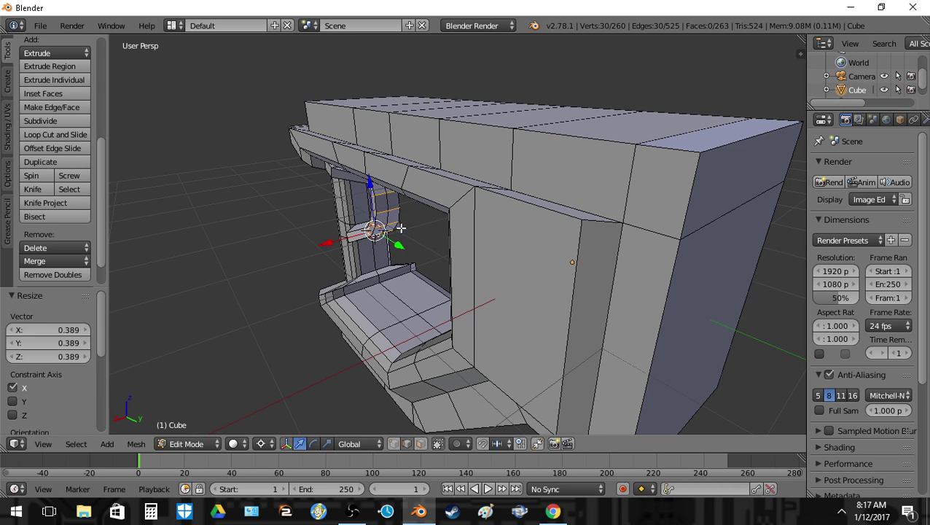
# - Inspect the thinned arm and the surrounding body from several sides outside mesh editing
pyautogui.press('Tab')
pyautogui.hotkey('shift', 'f')
pyautogui.press('s')
pyautogui.press('a')
pyautogui.press('w')
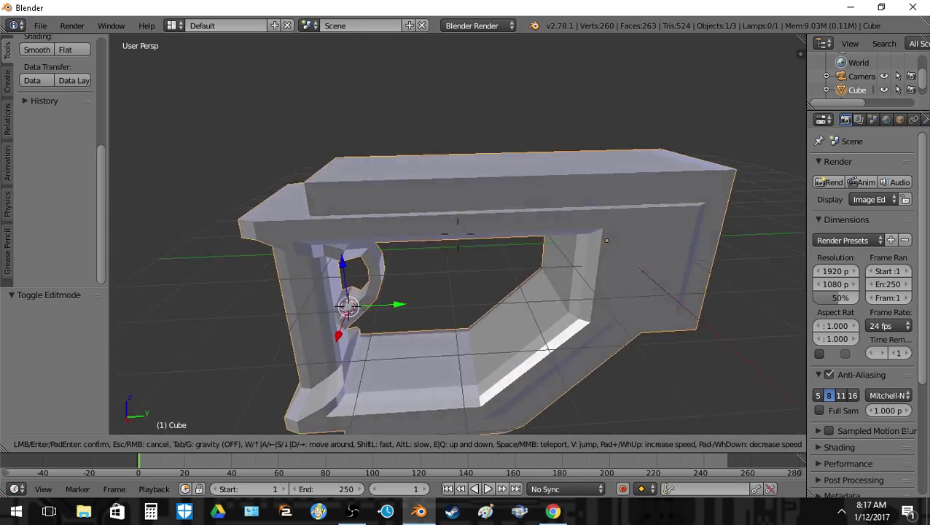
pyautogui.press('q')
pyautogui.press('a')
pyautogui.press('w')
pyautogui.press('s')
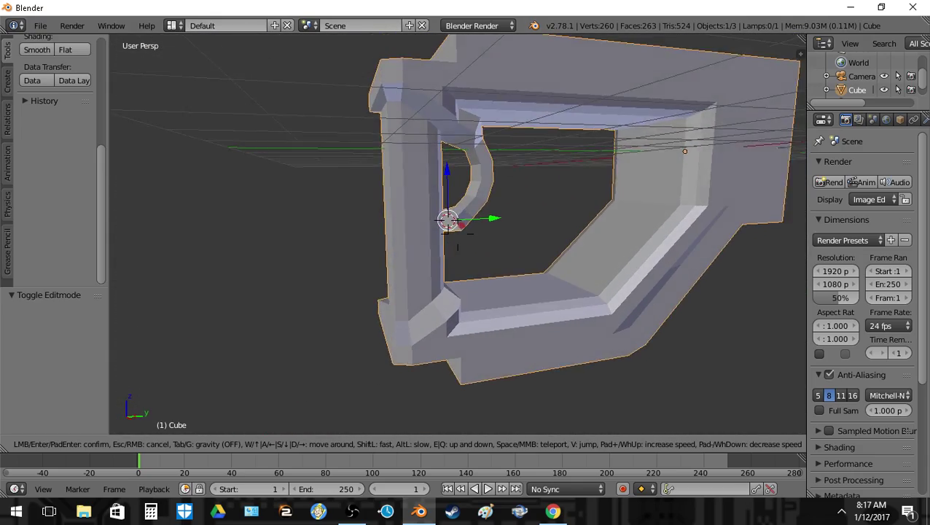
pyautogui.press('d')
pyautogui.press('w')
pyautogui.press('e')
pyautogui.click(455, 229)
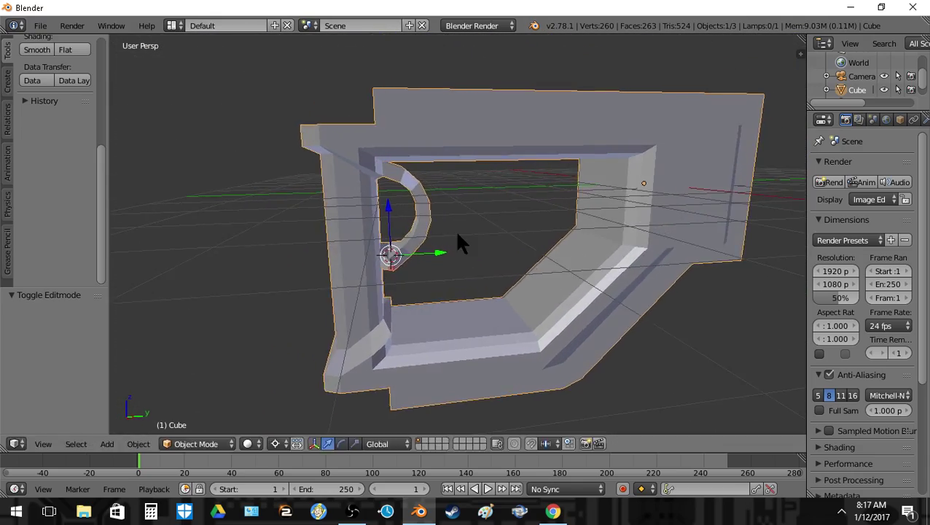
# - Move the edge loop at the rear post's base -0.527 along Y using smooth proportional editing with a size of 1.46
pyautogui.press('Tab')
pyautogui.press('a')
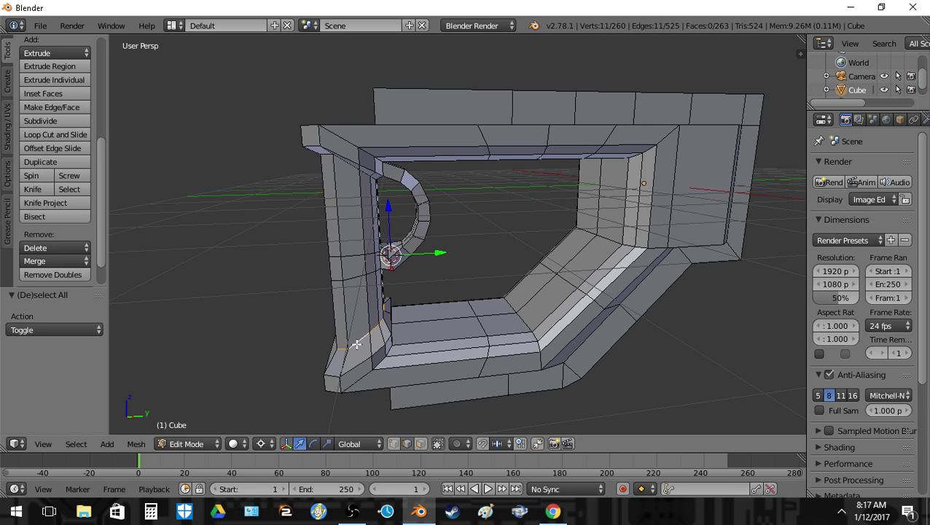
pyautogui.press('g')
pyautogui.press('x')
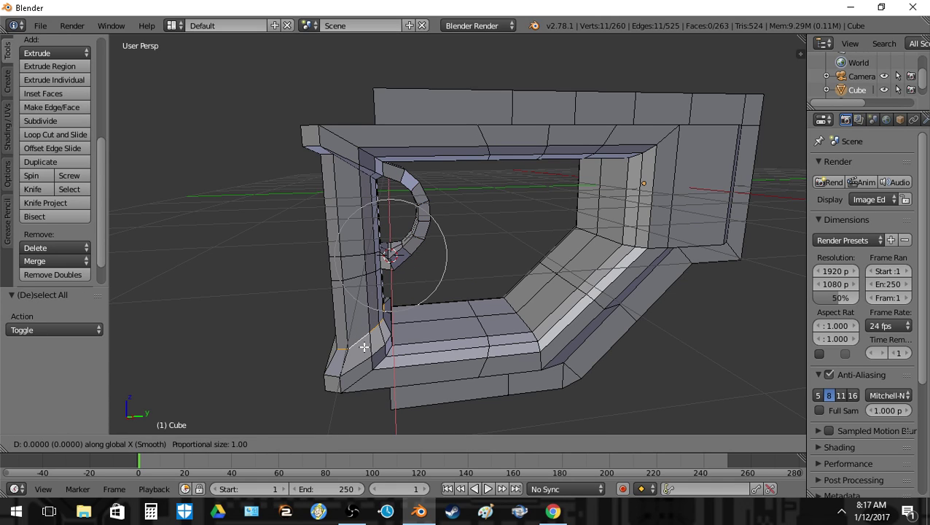
pyautogui.scroll(-10, 364, 347)
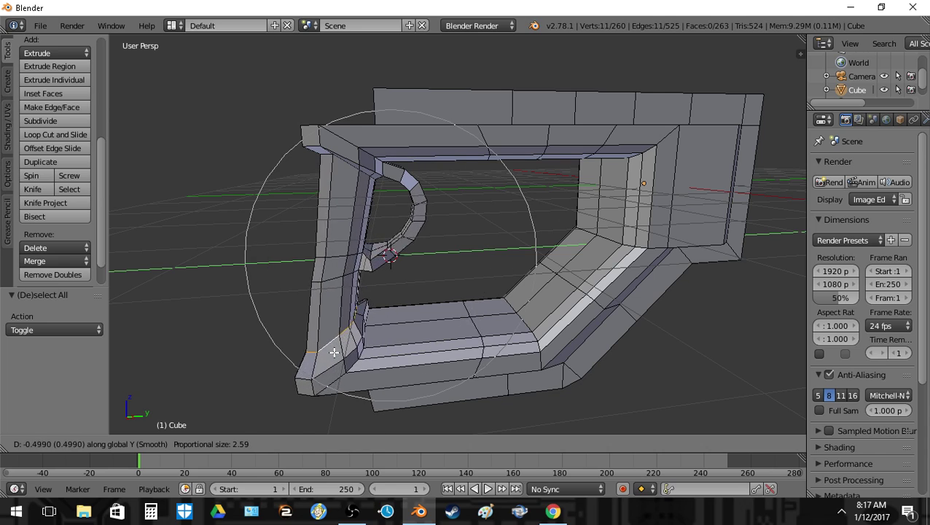
pyautogui.scroll(4, 323, 355)
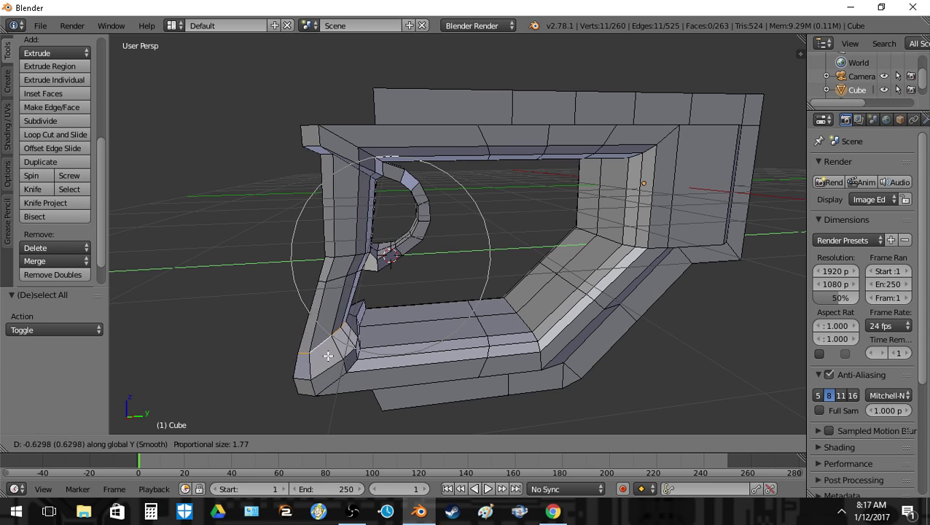
pyautogui.scroll(2, 315, 355)
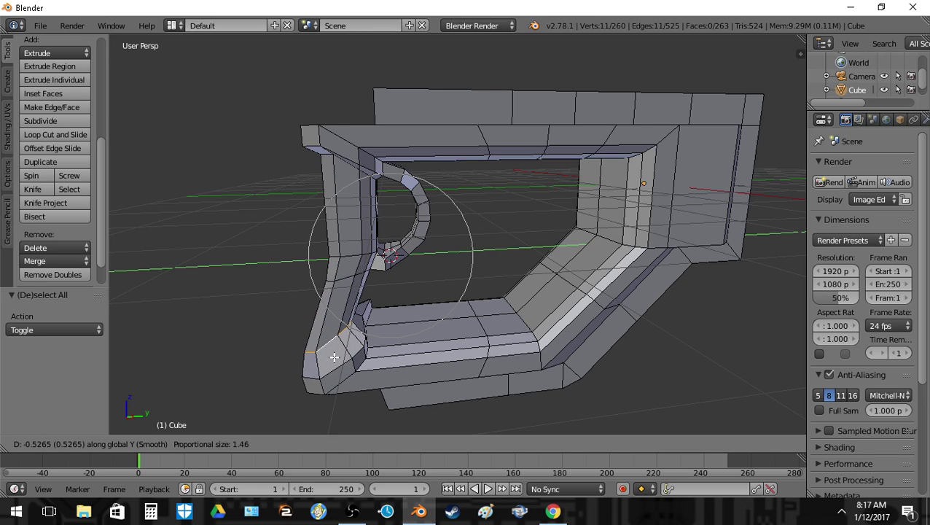
pyautogui.click(334, 356)
pyautogui.press('g')
pyautogui.press('z')
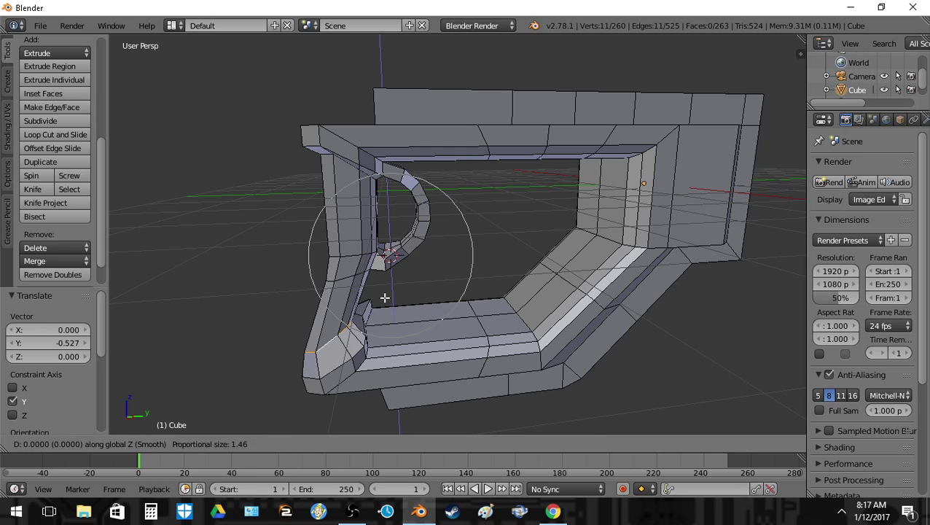
pyautogui.scroll(5, 390, 306)
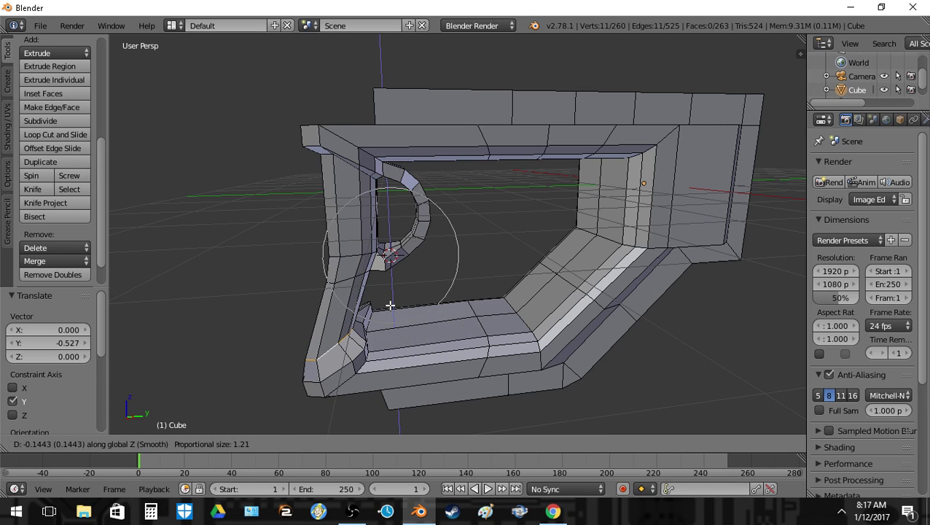
pyautogui.press('Escape')
# - Fill a face from the post's two middle edge loops and raise them about 0.3 along Z with proportional editing
pyautogui.press('a')
pyautogui.keyDown('alt'); pyautogui.rightClick(356, 274); pyautogui.keyUp('alt')
pyautogui.keyDown('alt'); pyautogui.rightClick(345, 267); pyautogui.keyUp('alt')
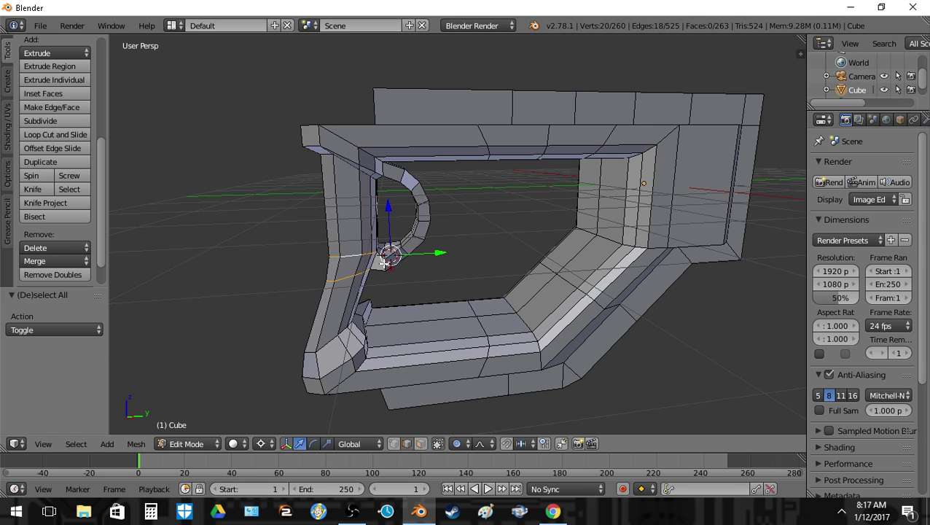
pyautogui.press('f')
pyautogui.press('g')
pyautogui.press('z')
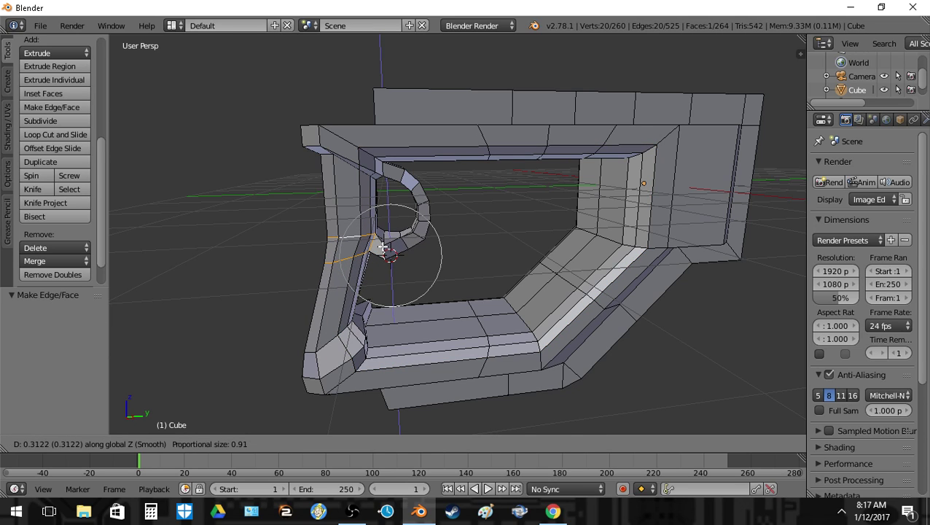
pyautogui.click(384, 249)
pyautogui.press('Tab')
pyautogui.hotkey('shift', 'f')
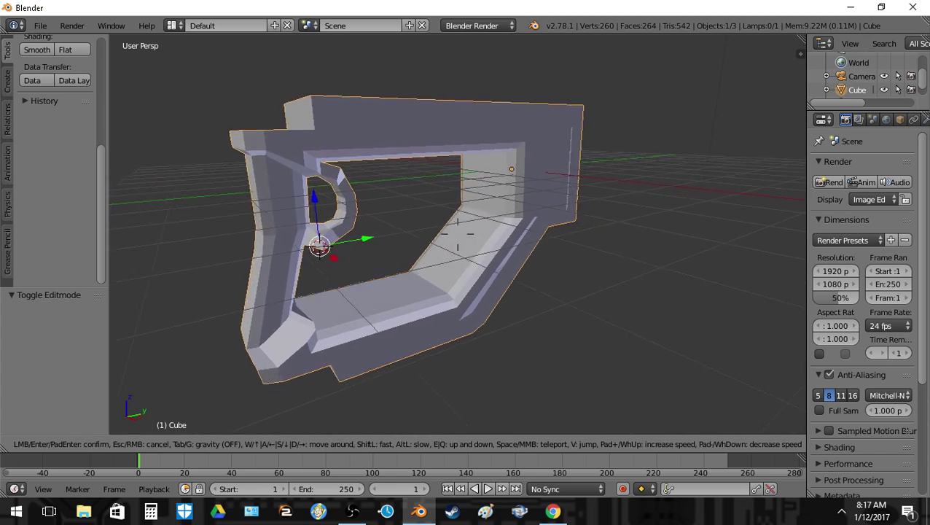
# - Fill a face across the arm's selected middle edge loop and raise it about 0.2 along Z with smooth proportional editing at size 0.91
pyautogui.press('s')
pyautogui.press('a')
pyautogui.press('w')
pyautogui.press('d')
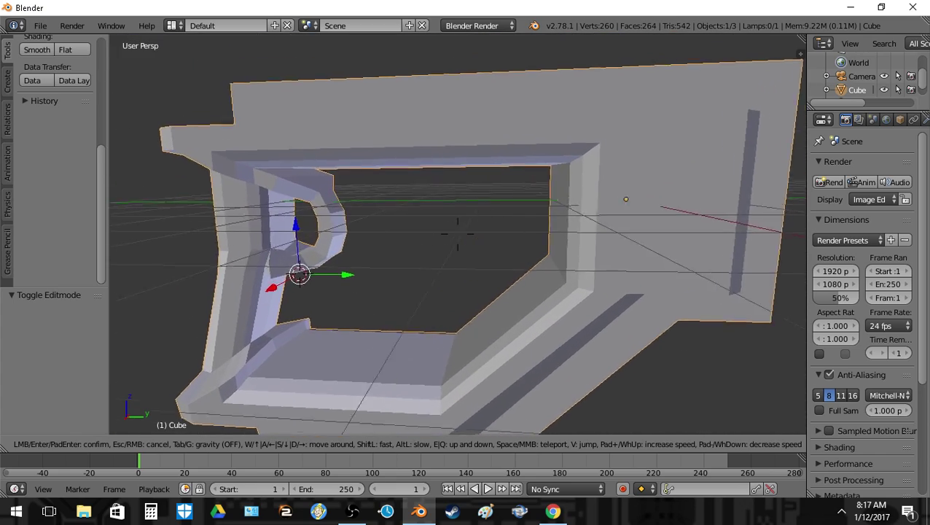
pyautogui.click(407, 235)
pyautogui.press('Tab')
pyautogui.press('f')
pyautogui.press('g')
pyautogui.press('z')
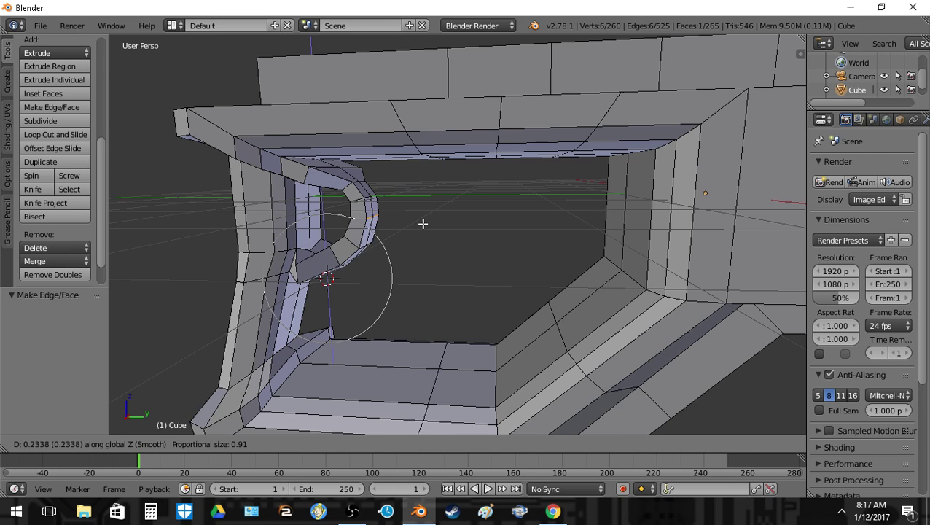
pyautogui.click(424, 228)
# - Select the entire mesh and narrow it along X to a scale of about 0.86
pyautogui.press('Tab')
pyautogui.hotkey('shift', 'f')
pyautogui.press('s')
pyautogui.press('a')
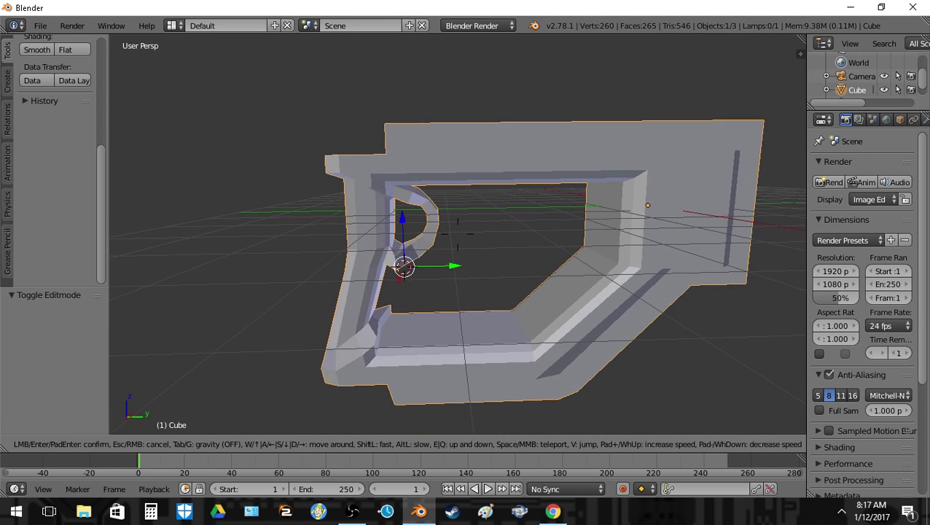
pyautogui.press('w')
pyautogui.press('a')
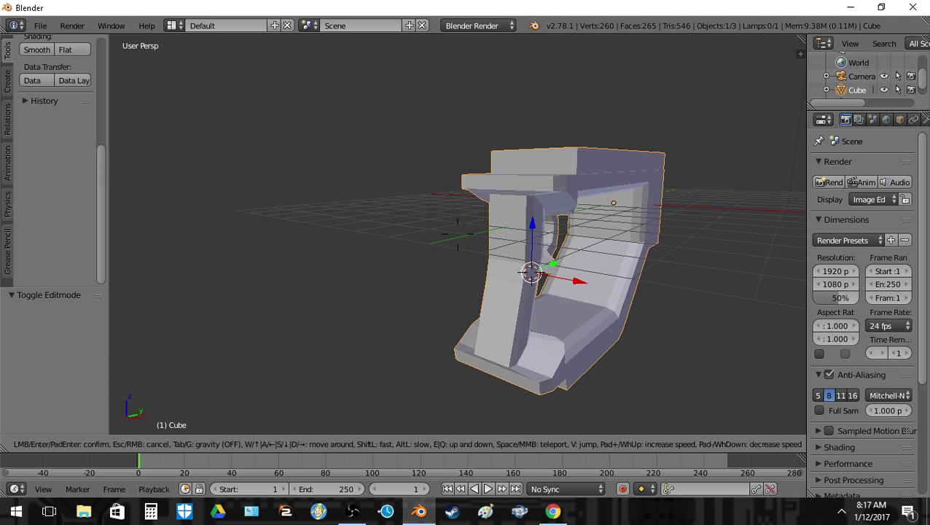
pyautogui.click(536, 320)
pyautogui.press('Tab')
pyautogui.press('a')
pyautogui.press('a')
pyautogui.press('s')
pyautogui.press('x')
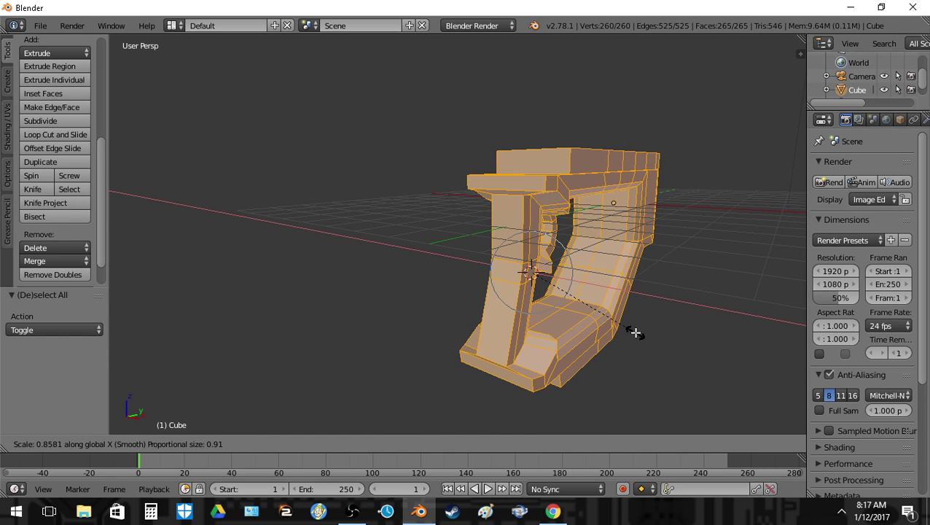
pyautogui.click(634, 334)
# - Extrude the end face of the ledge above the rear post outward by 0.149
pyautogui.press('Tab')
pyautogui.hotkey('shift', 'f')
pyautogui.press('d')
pyautogui.press('s')
pyautogui.press('a')
pyautogui.press('w')
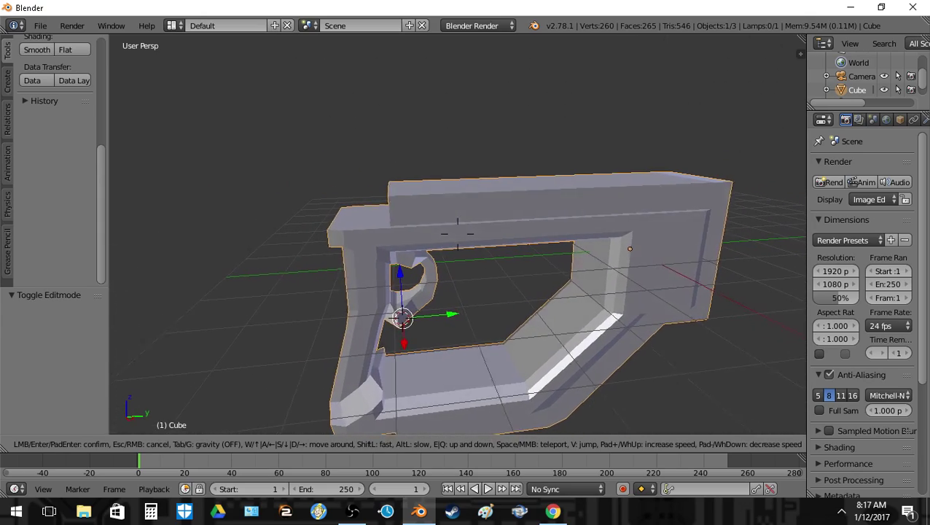
pyautogui.click(358, 226)
pyautogui.press('Tab')
pyautogui.press('a')
pyautogui.hotkey('shift', 'f')
pyautogui.click(480, 307)
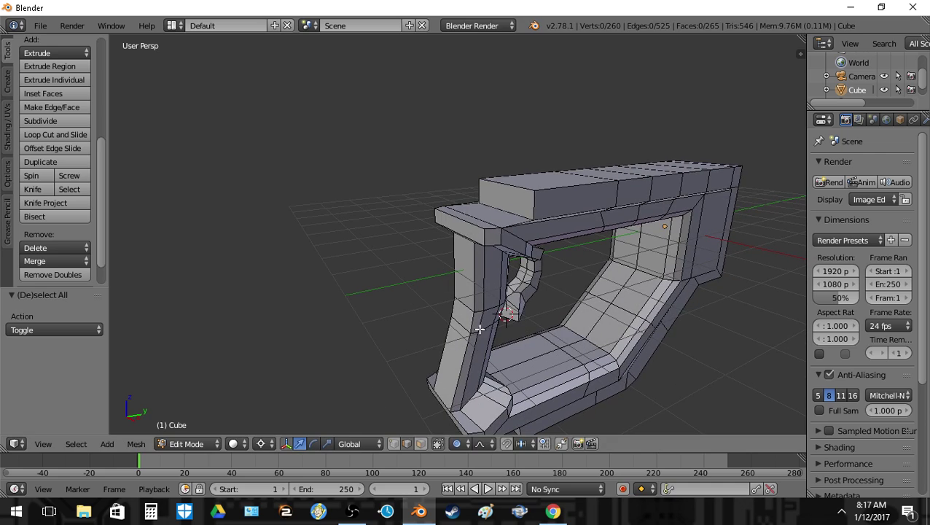
pyautogui.rightClick(465, 232)
pyautogui.press('e')
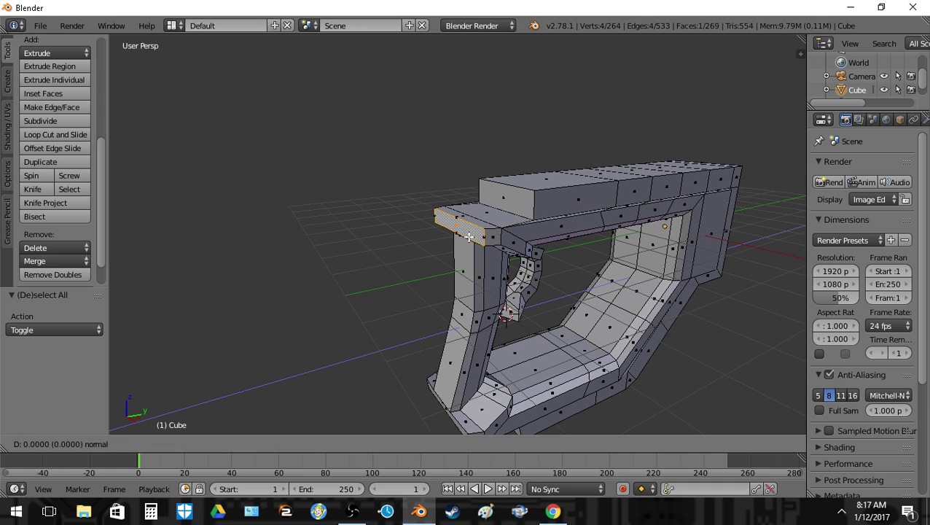
pyautogui.click(459, 236)
# - Taper the ledge's extruded end face by scaling it along X to about 0.73
pyautogui.press('s')
pyautogui.press('x')
pyautogui.press('Escape')
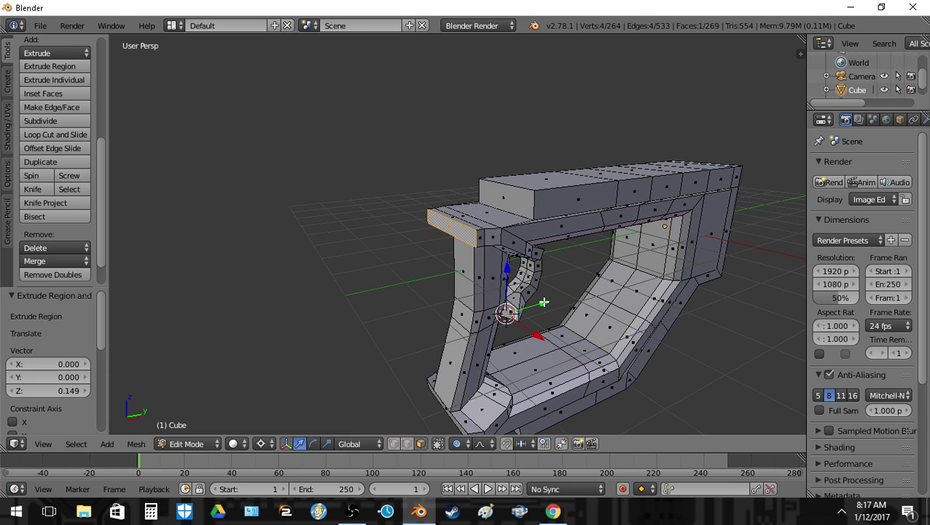
pyautogui.press('s')
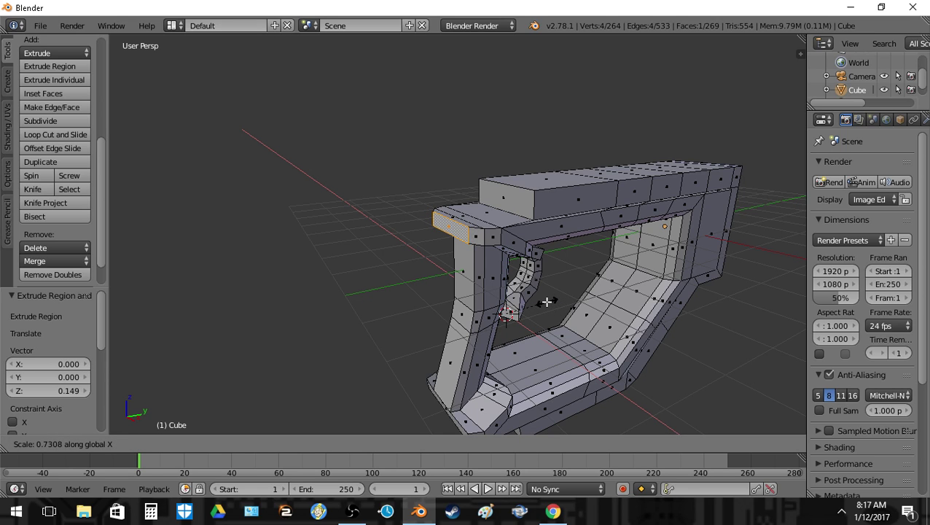
pyautogui.click(543, 300)
# - Lengthen the ledge by moving its tapered end face outward along negative Y with smooth proportional editing at size 0.91
pyautogui.press('Tab')
pyautogui.hotkey('shift', 'f')
pyautogui.press('d')
pyautogui.press('e')
pyautogui.click(483, 277)
pyautogui.press('Tab')
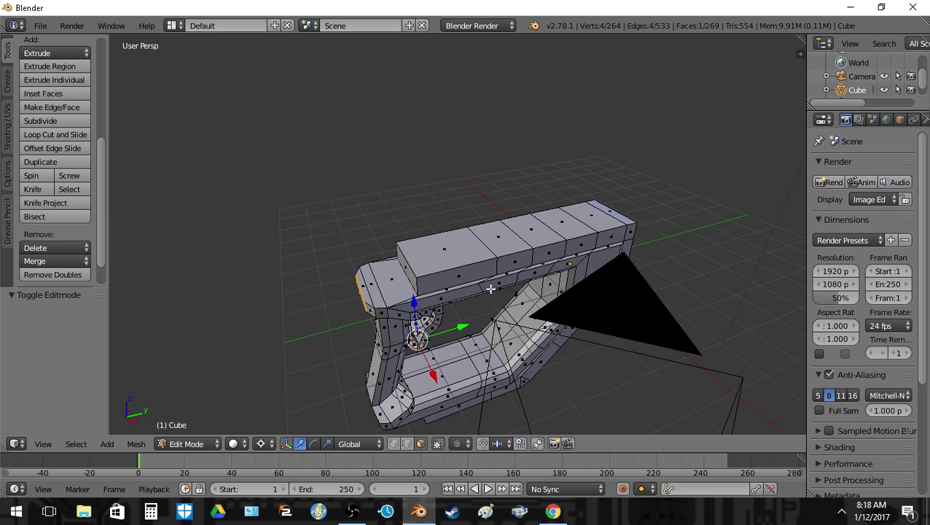
pyautogui.press('g')
pyautogui.press('y')
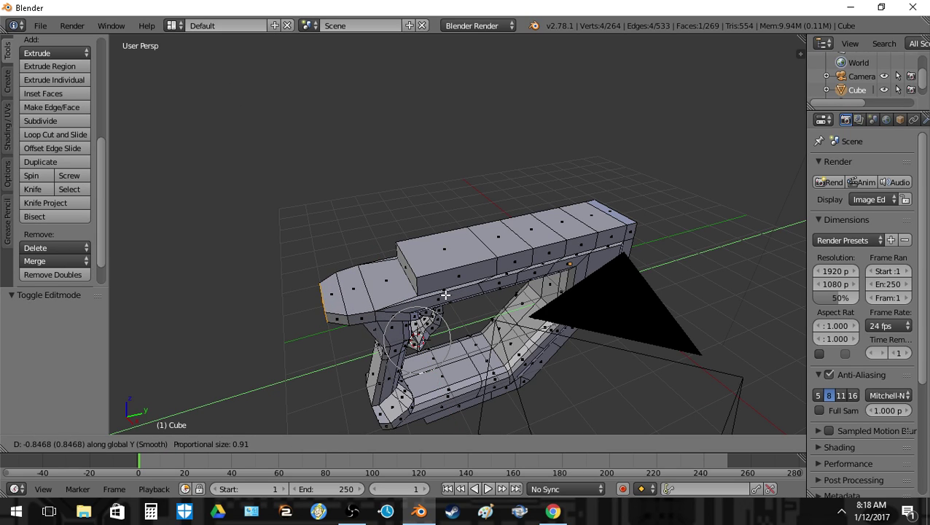
pyautogui.click(455, 297)
# - Select the ring of faces around the rear post's upper section and snap the 3D cursor to the selection
pyautogui.press('a')
pyautogui.hotkey('shift', 'f')
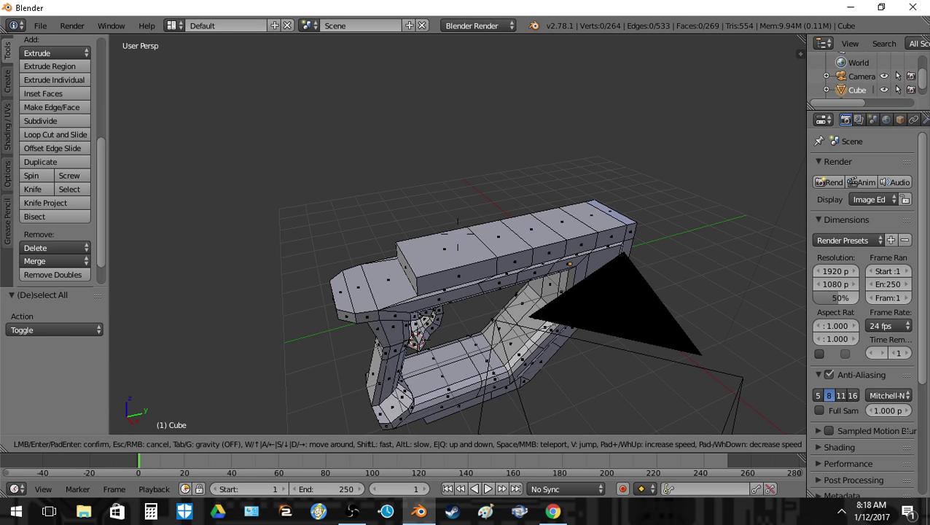
pyautogui.press('w')
pyautogui.click(442, 119)
pyautogui.keyDown('alt'); pyautogui.rightClick(442, 119); pyautogui.keyUp('alt')
pyautogui.hotkey('shift', 's')
pyautogui.click(416, 129)
pyautogui.press('s')
pyautogui.rightClick(583, 164)
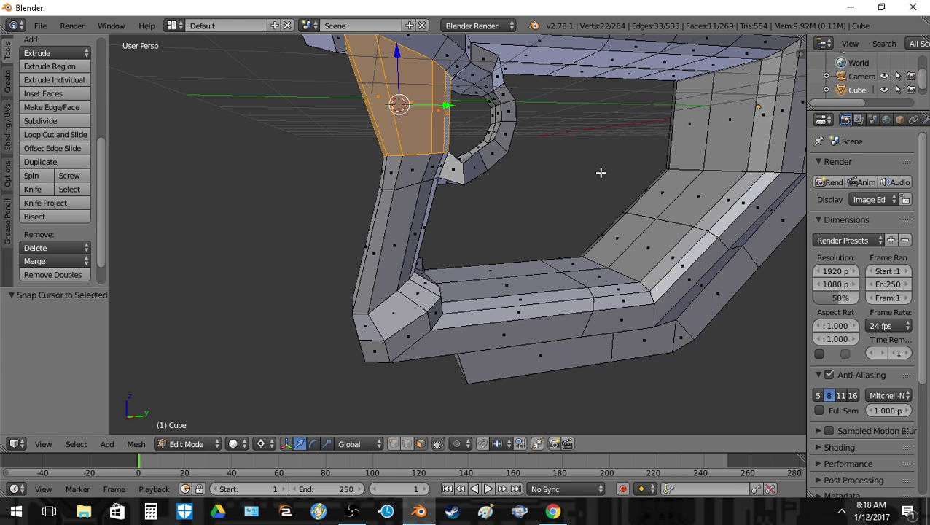
pyautogui.press('s')
pyautogui.rightClick(590, 166)
# - Extrude the post's upper face ring in place and scale it to 0.905 along X and Y only
pyautogui.press('e')
pyautogui.rightClick(589, 165)
pyautogui.press('s')
pyautogui.hotkey('shift', 'z')
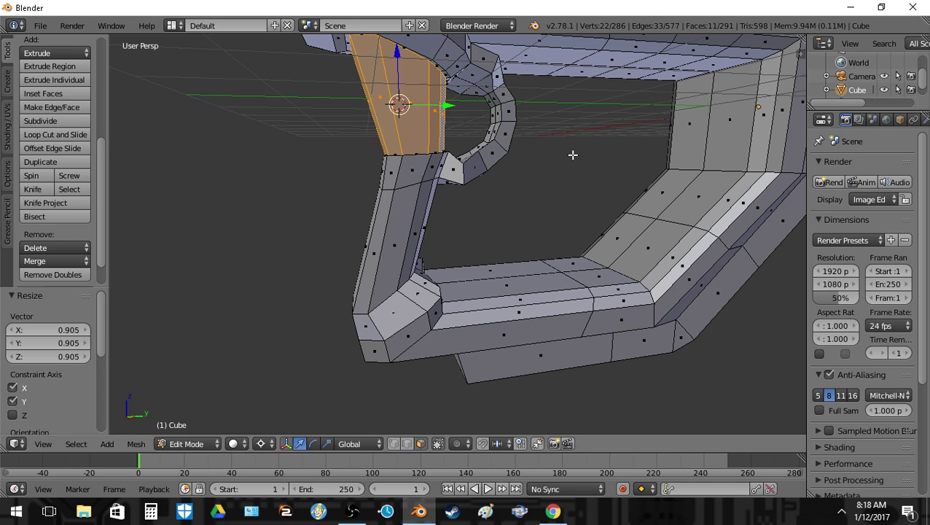
pyautogui.click(540, 135)
# - Leave mesh editing and apply smooth shading to the whole body
pyautogui.press('Tab')
pyautogui.hotkey('shift', 'f')
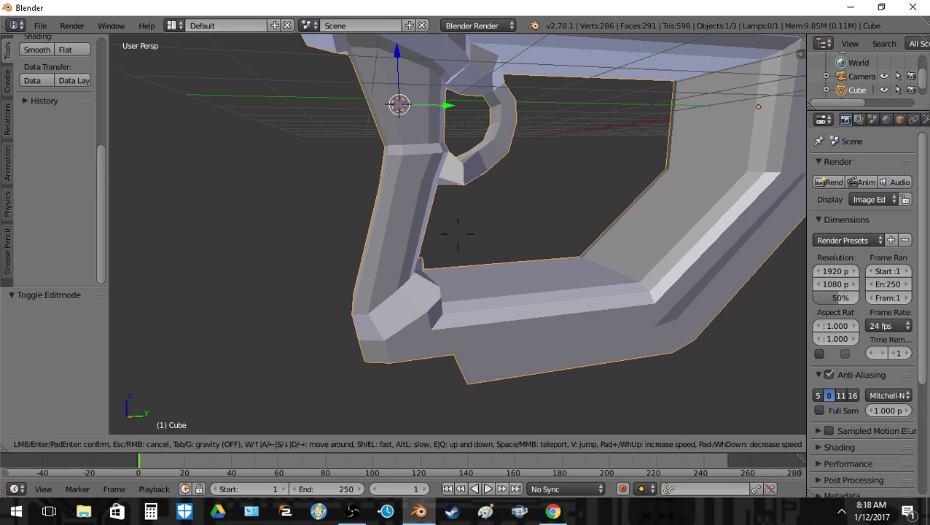
pyautogui.press('s')
pyautogui.press('e')
pyautogui.press('w')
pyautogui.press('s')
pyautogui.click(458, 234)
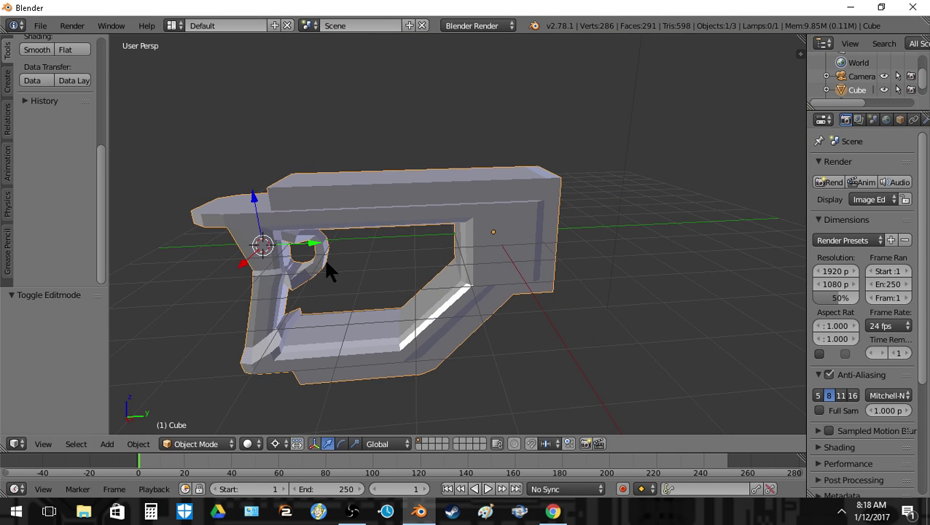
pyautogui.scroll(5, 70, 106)
pyautogui.click(36, 130)
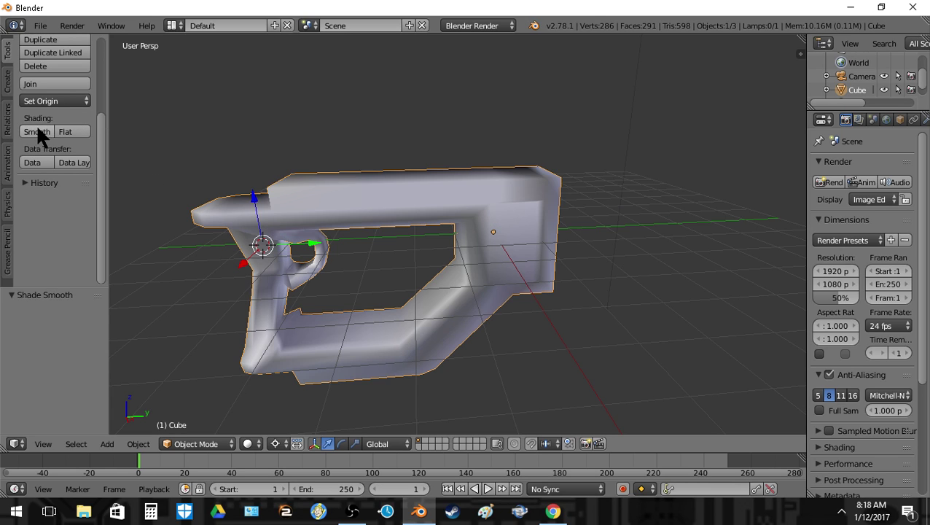
# - Duplicate the smooth-shaded body and move the copy about 5 units up along Z
pyautogui.press('a')
pyautogui.hotkey('shift', 'f')
pyautogui.click(458, 237)
pyautogui.rightClick(494, 258)
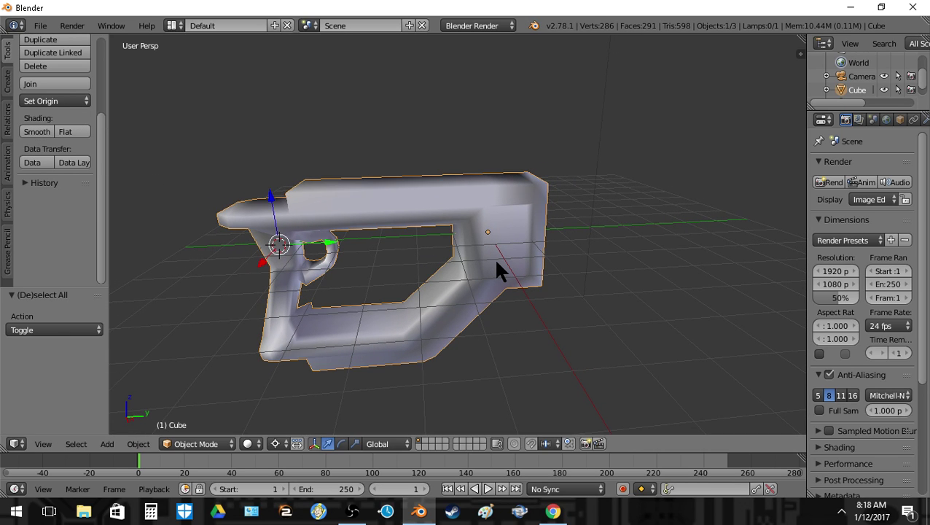
pyautogui.hotkey('shift', 'd')
pyautogui.rightClick(494, 257)
pyautogui.press('g')
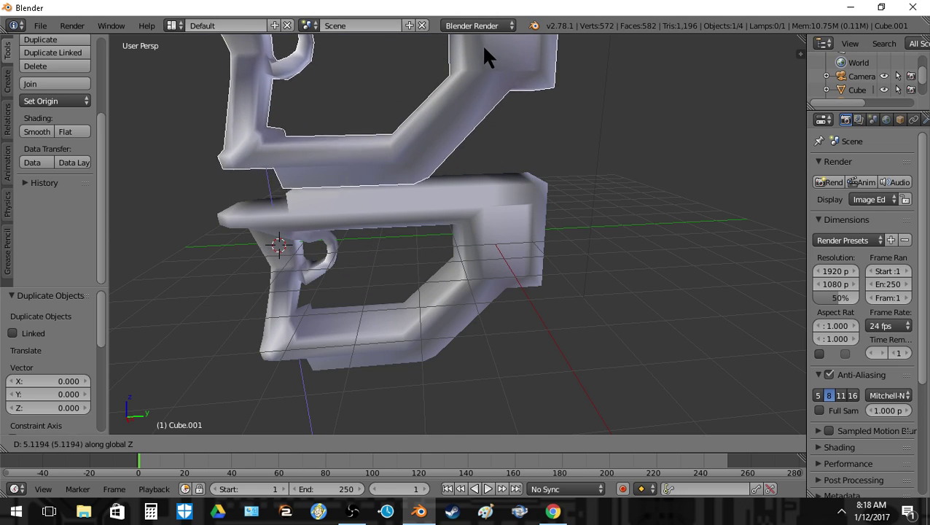
pyautogui.click(481, 46)
# - Select the upper copy and raise it a further 1.838 along Z
pyautogui.press('a')
pyautogui.hotkey('shift', 'f')
pyautogui.press('s')
pyautogui.click(458, 234)
pyautogui.rightClick(452, 175)
pyautogui.press('g')
pyautogui.press('z')
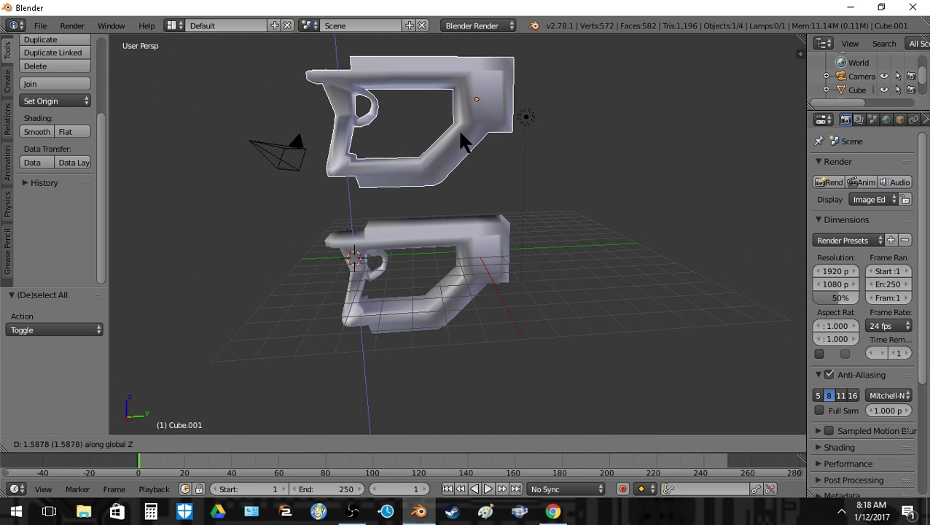
pyautogui.click(459, 116)
# - Widen the properties area and add a Subdivision Surface modifier to the upper copy
pyautogui.moveTo(806, 108); pyautogui.dragTo(698, 121)
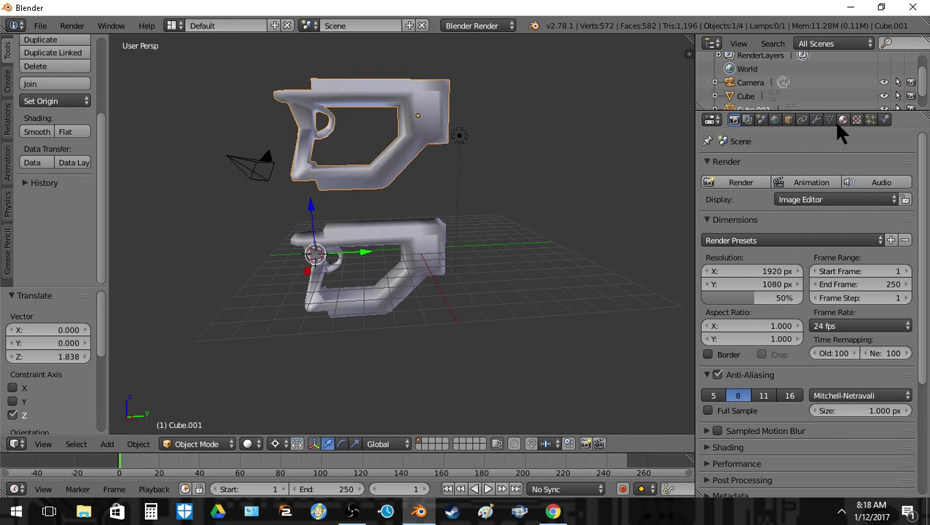
pyautogui.click(816, 119)
pyautogui.click(803, 166)
pyautogui.click(667, 393)
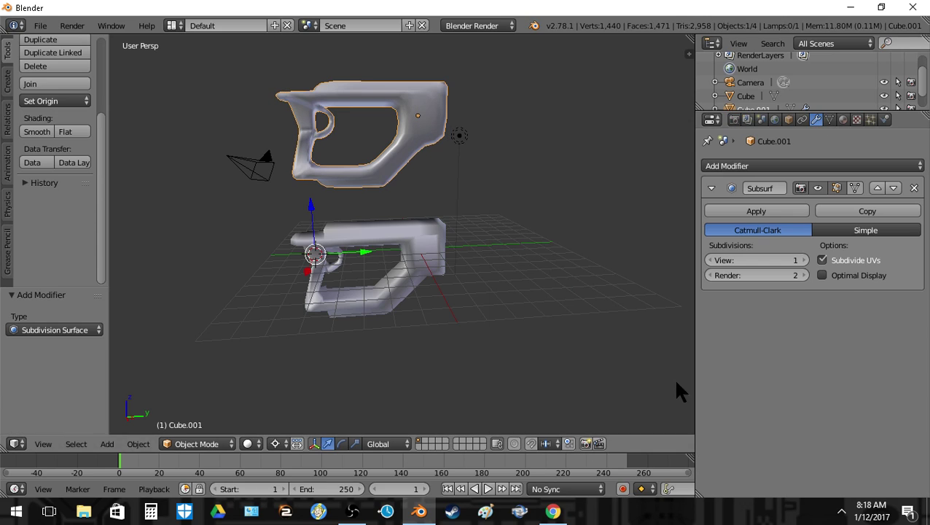
# - Set the subdivision modifier to Simple, duplicate it, and set the duplicated modifier to Catmull-Clark
pyautogui.click(849, 232)
pyautogui.click(844, 210)
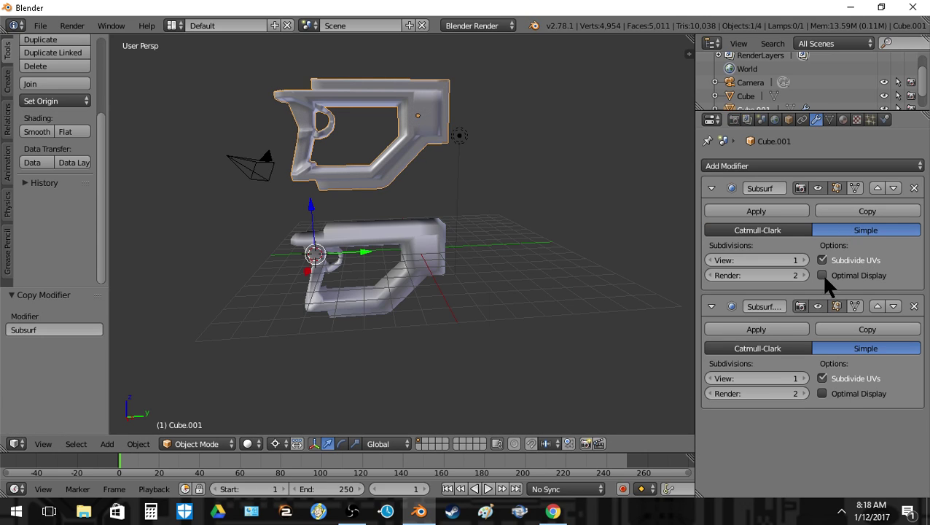
pyautogui.click(740, 348)
# - Examine the subdivided copy's rear post and arm up close, including its mesh in solid and wireframe display
pyautogui.press('a')
pyautogui.hotkey('shift', 'f')
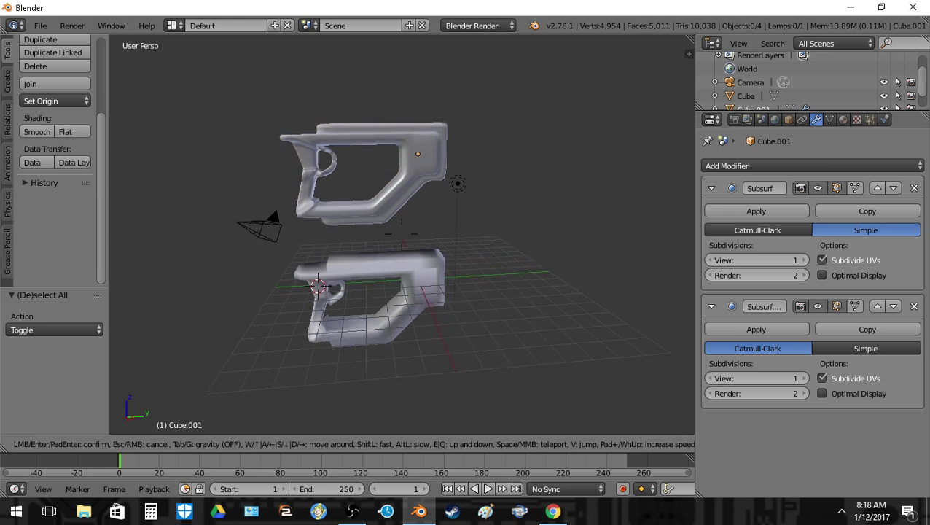
pyautogui.press('w')
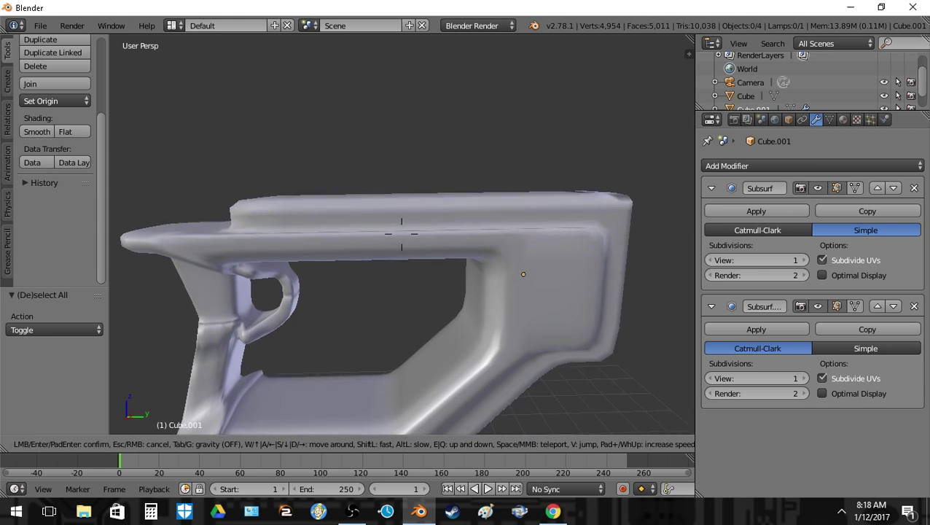
pyautogui.click(402, 233)
pyautogui.hotkey('shift', 'f')
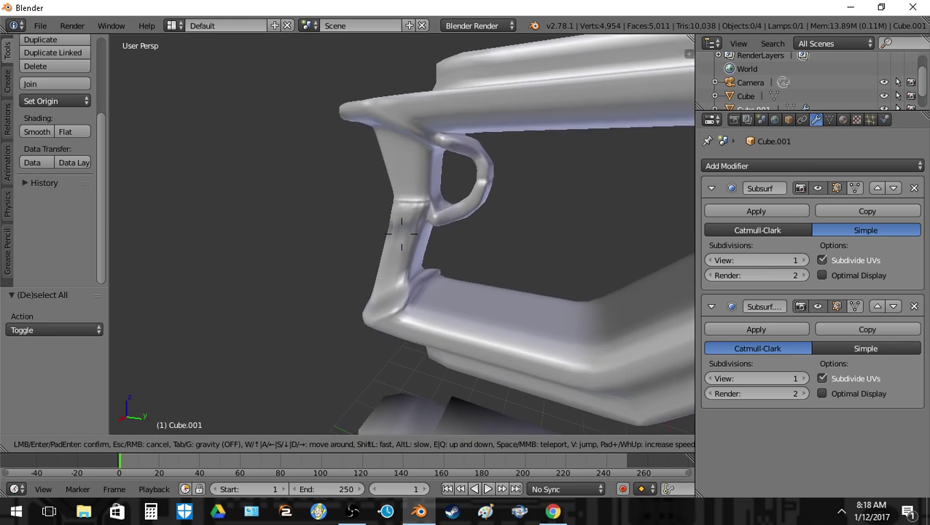
pyautogui.press('w')
pyautogui.click(414, 257)
pyautogui.press('Tab')
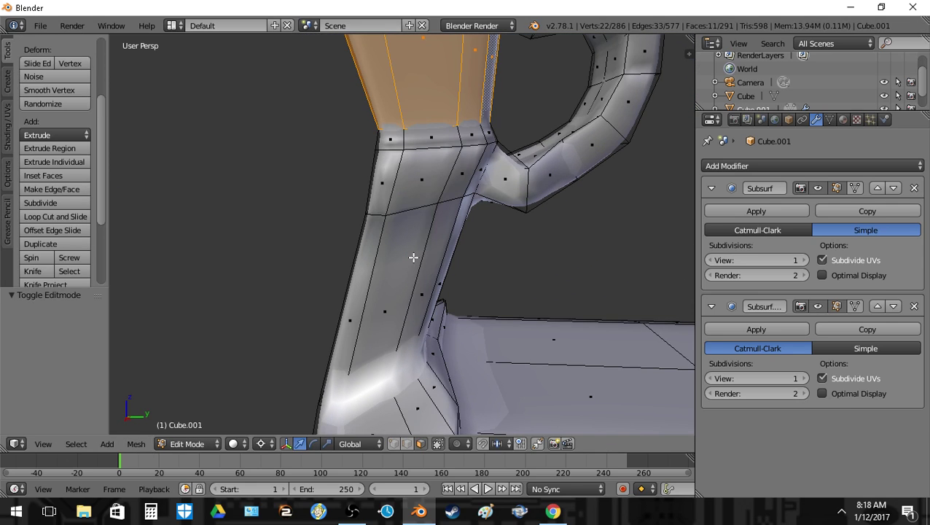
pyautogui.press('z')
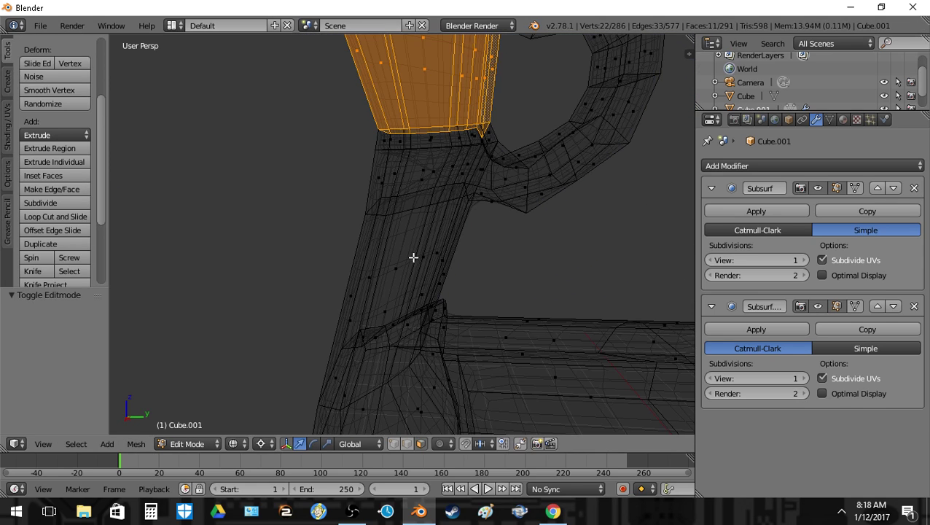
pyautogui.press('z')
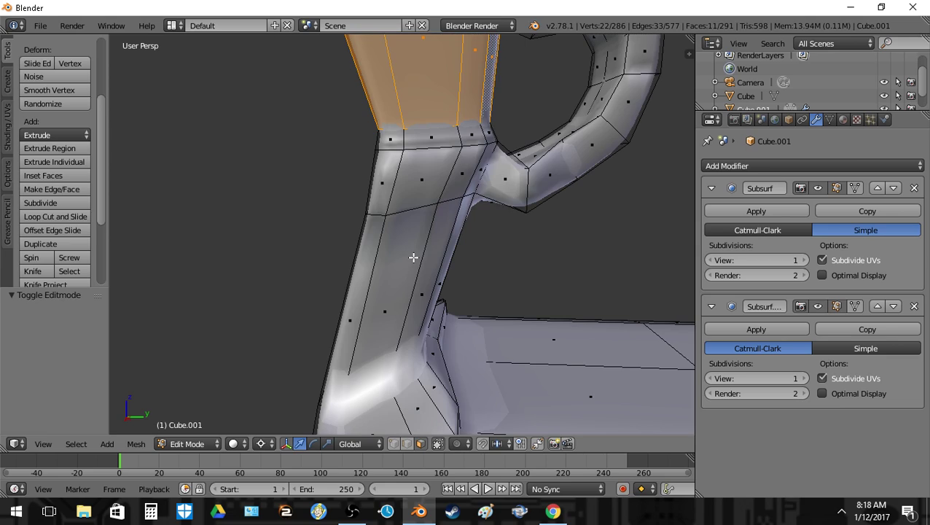
pyautogui.press('Tab')
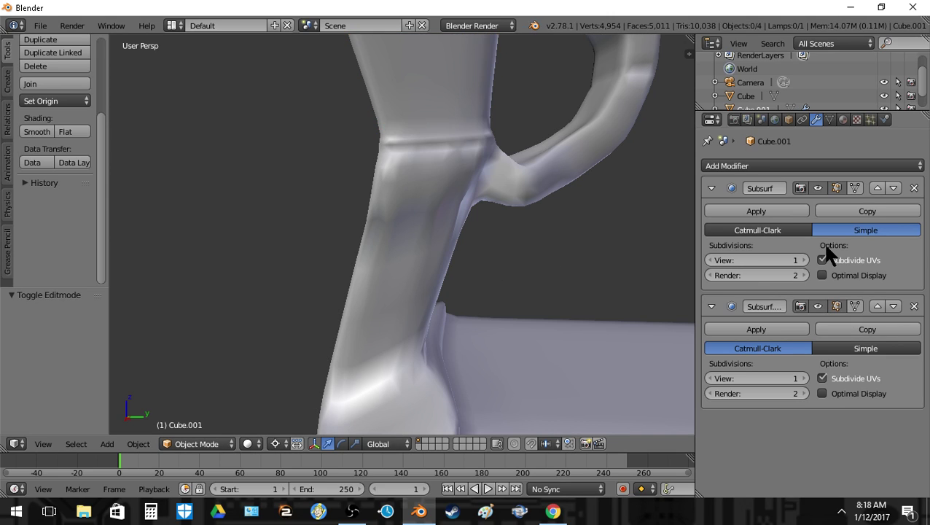
# - Remove the Simple subdivision modifier and set the remaining Catmull-Clark modifier's viewport subdivisions to 2
pyautogui.click(914, 188)
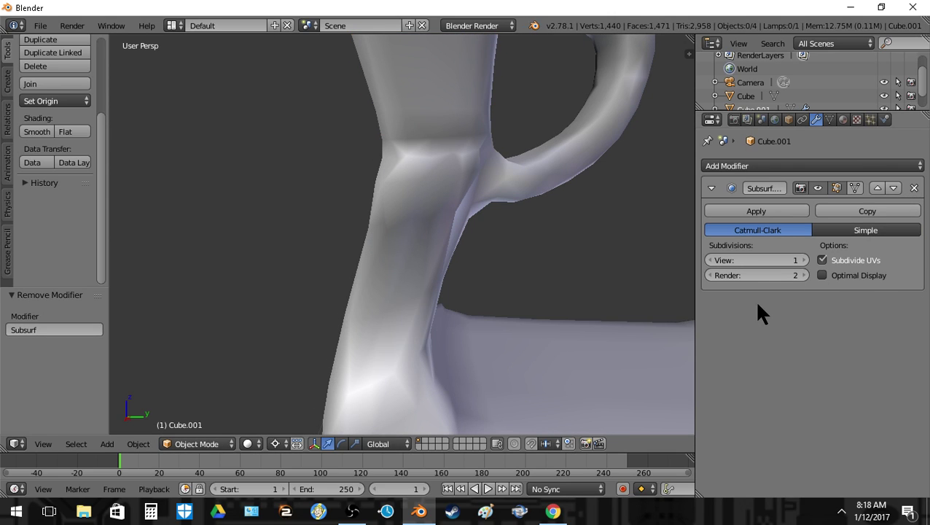
pyautogui.click(805, 260)
# - Delete the hidden internal face inside the rear post where the curved arm joins it
pyautogui.hotkey('shift', 'f')
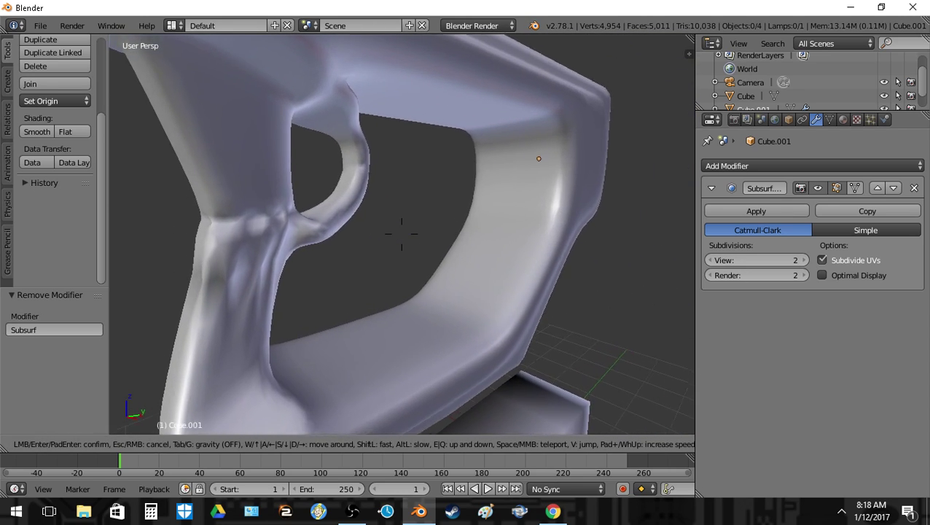
pyautogui.click(401, 241)
pyautogui.press('z')
pyautogui.press('Tab')
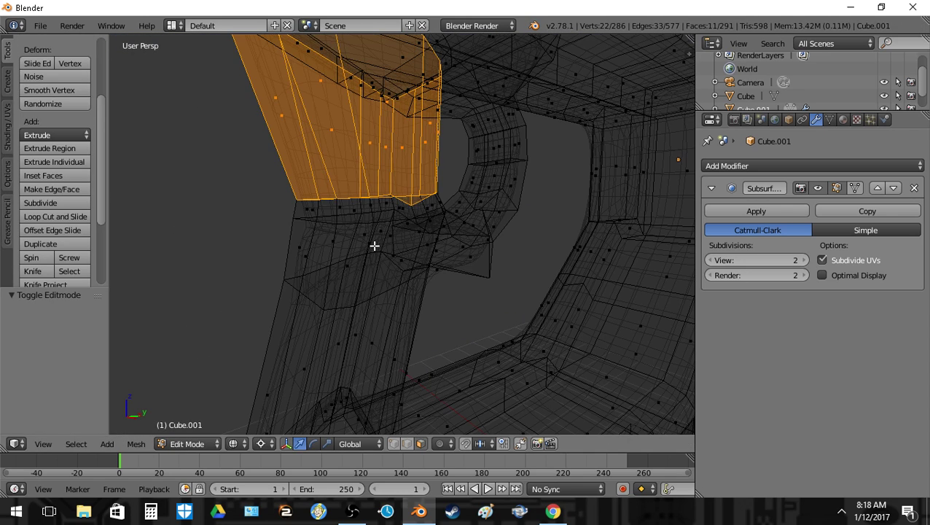
pyautogui.rightClick(375, 247)
pyautogui.press('z')
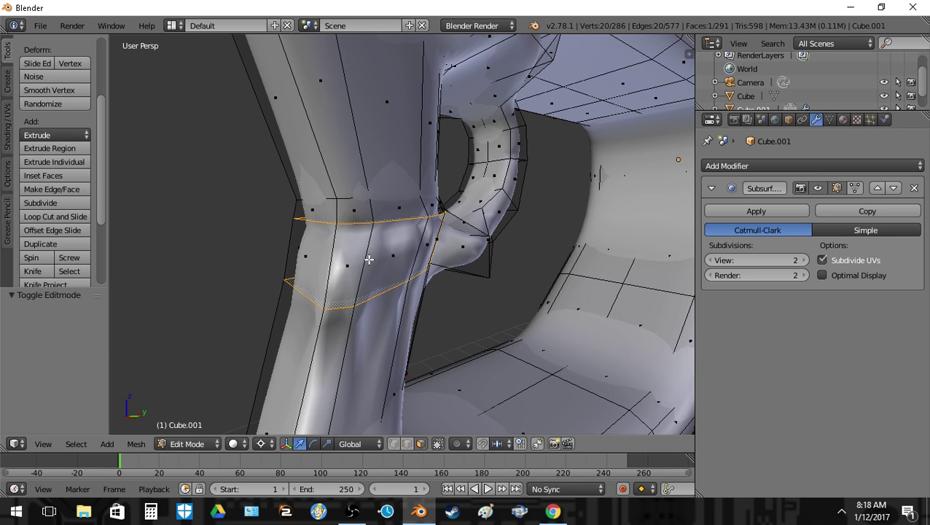
pyautogui.press('x')
pyautogui.click(370, 256)
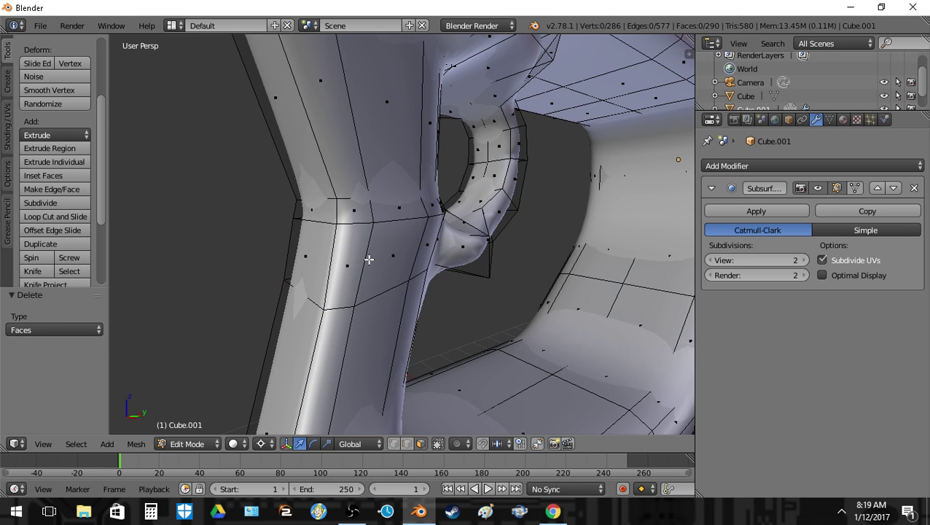
# - Set the subdivision modifier to Simple, duplicate it, and set the duplicate to Catmull-Clark
pyautogui.press('Tab')
pyautogui.click(861, 231)
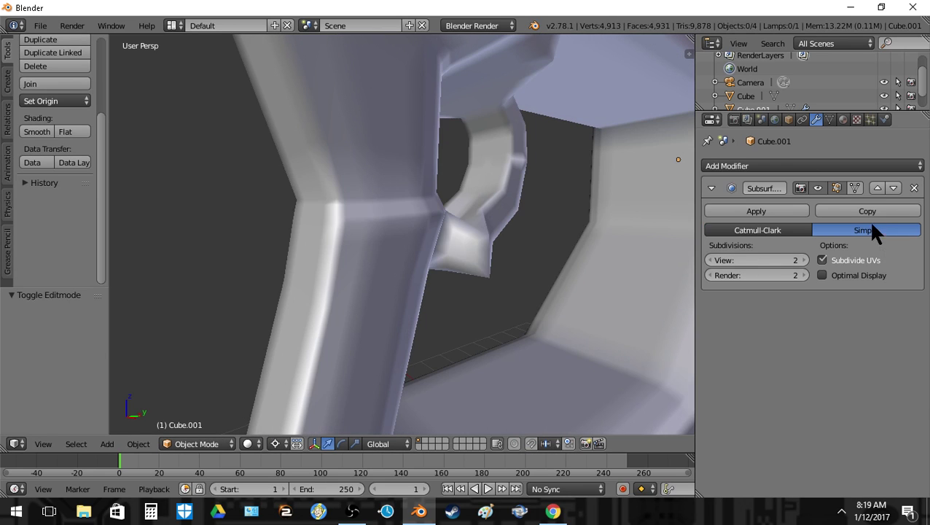
pyautogui.click(864, 209)
pyautogui.click(752, 343)
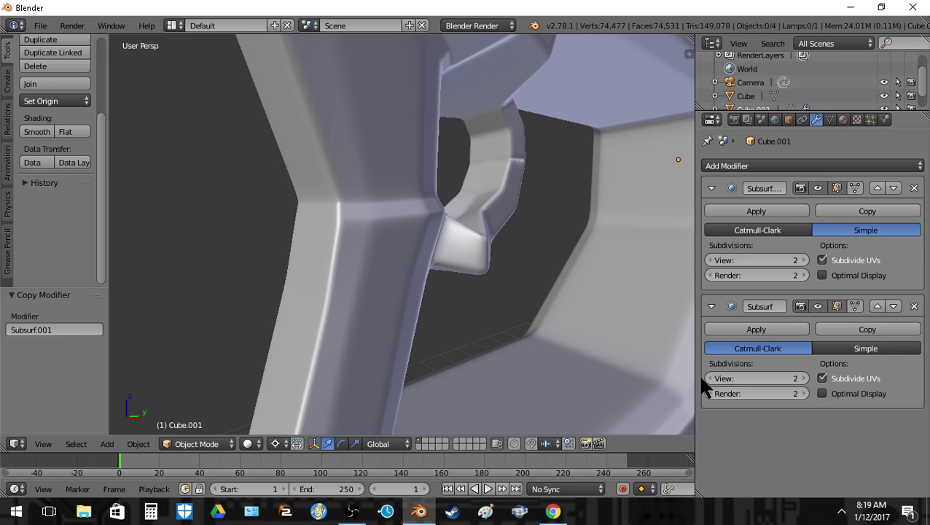
pyautogui.press('Tab')
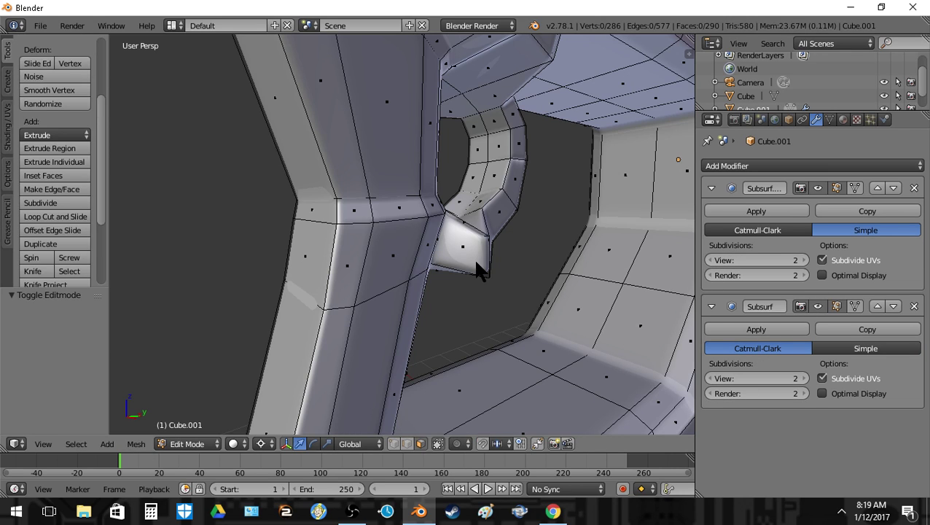
pyautogui.press('Tab')
# - Recalculate the normals of the narrow top face at the body end opposite the rear post
pyautogui.hotkey('shift', 'f')
pyautogui.press('s')
pyautogui.press('s')
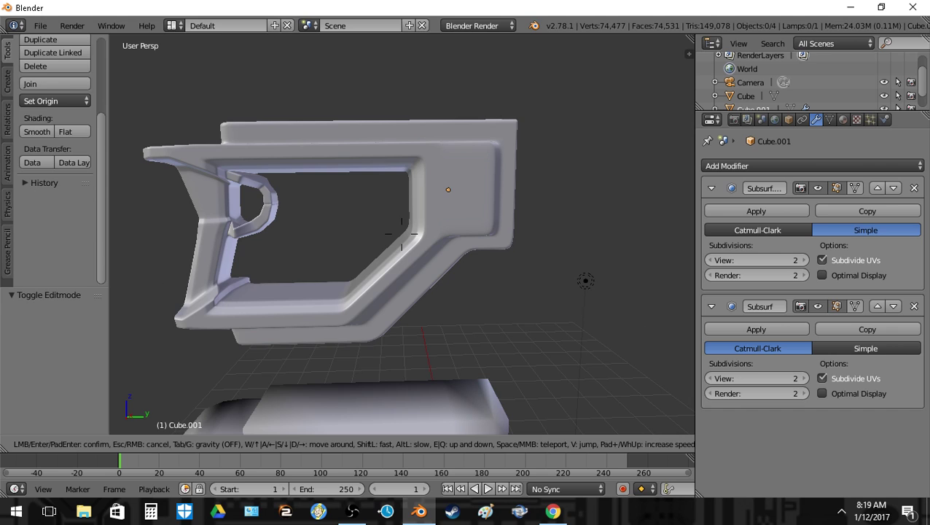
pyautogui.press('w')
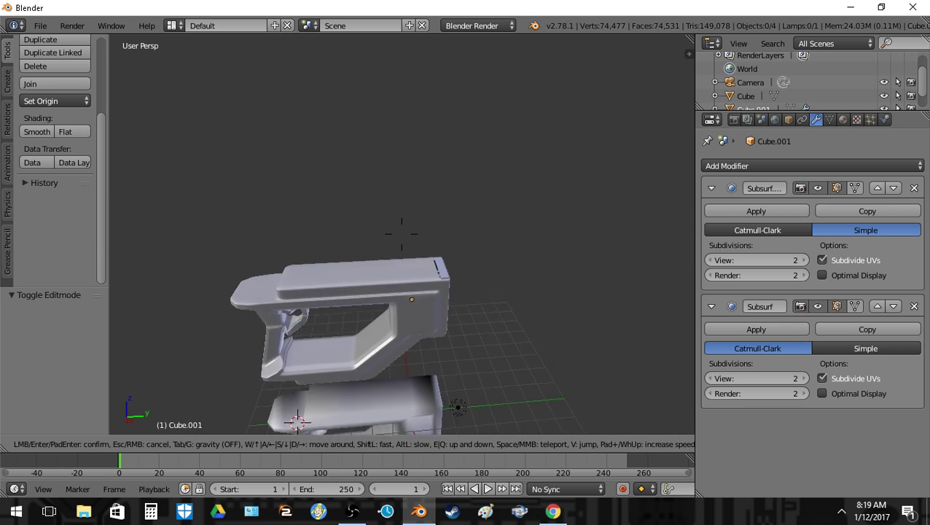
pyautogui.click(394, 222)
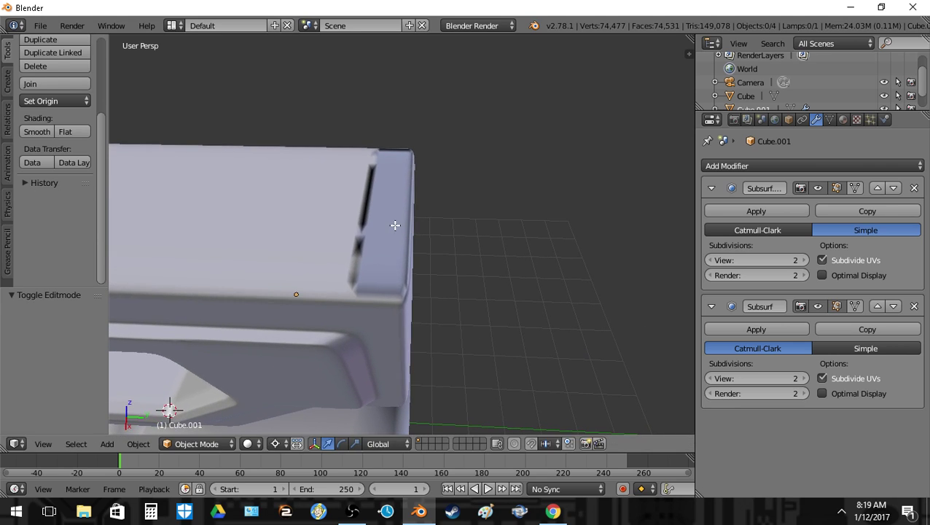
pyautogui.press('Tab')
pyautogui.press('z')
pyautogui.rightClick(384, 205)
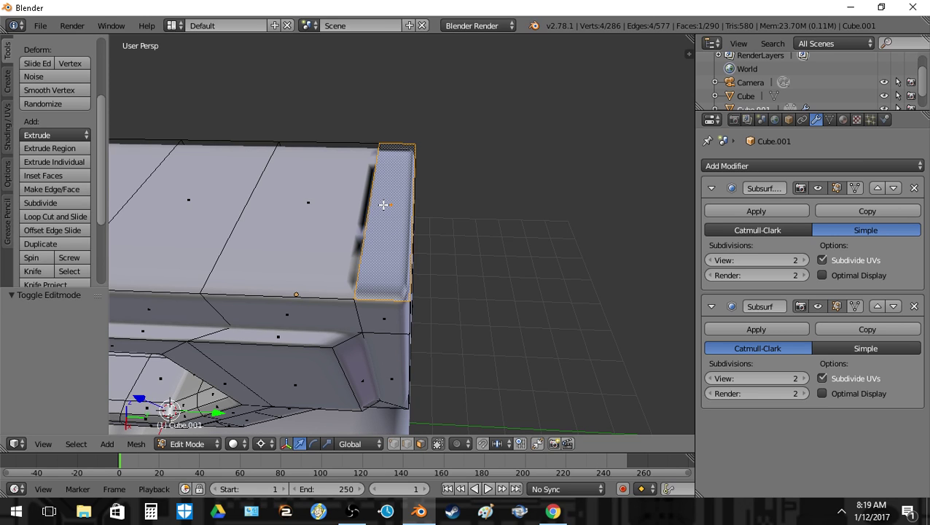
pyautogui.hotkey('ctrl', 'n')
pyautogui.press('Tab')
# - Delete the original unsubdivided body below the smoothed copy
pyautogui.hotkey('shift', 'f')
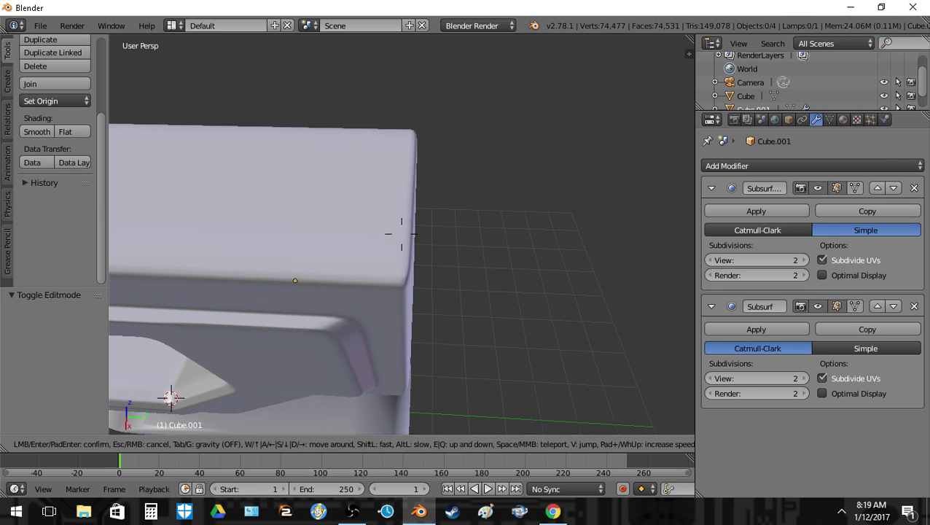
pyautogui.press('s')
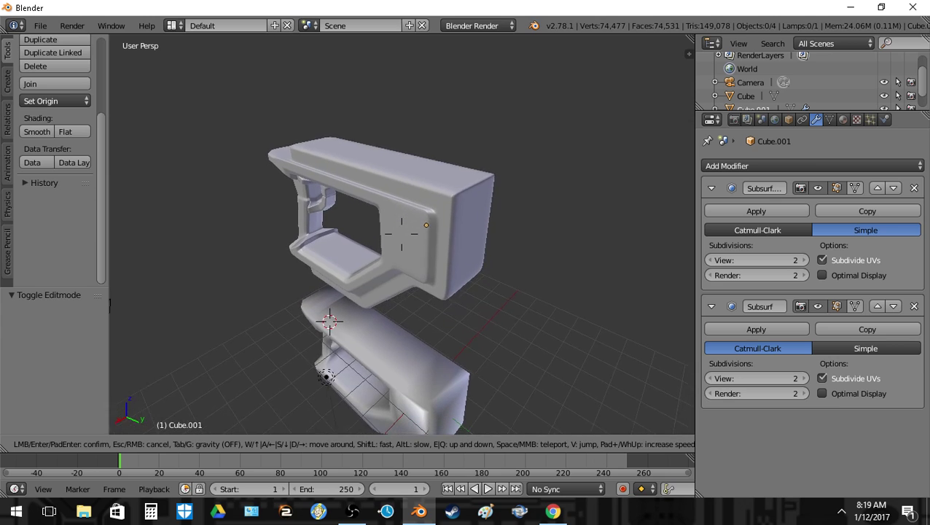
pyautogui.press('w')
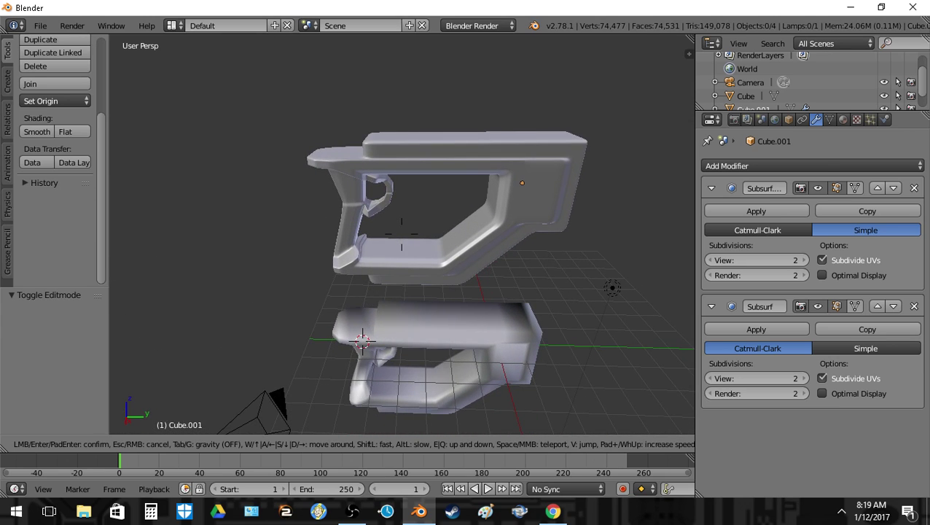
pyautogui.click(423, 252)
pyautogui.rightClick(429, 255)
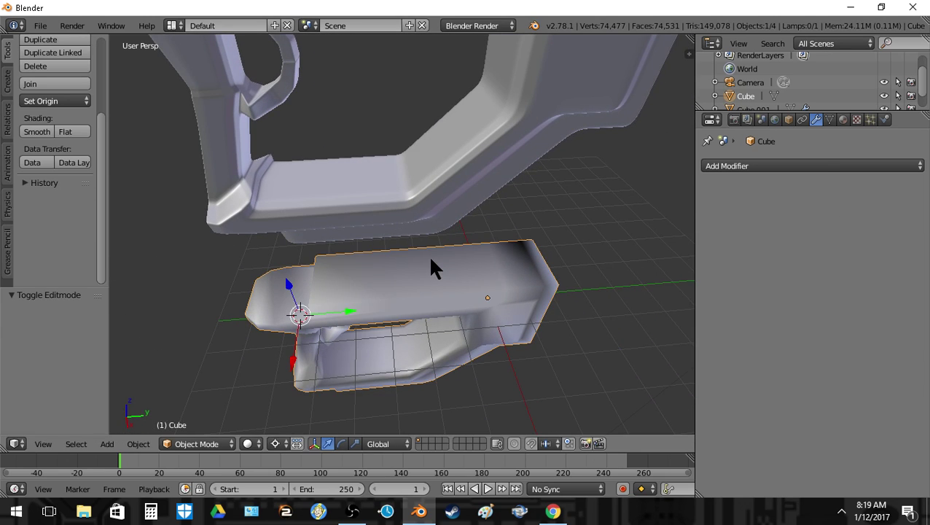
pyautogui.press('x')
pyautogui.click(414, 243)
# - Inset the two faces on the body end opposite the rear post by 0.15 and extrude them inward about 0.15
pyautogui.hotkey('shift', 'f')
pyautogui.press('s')
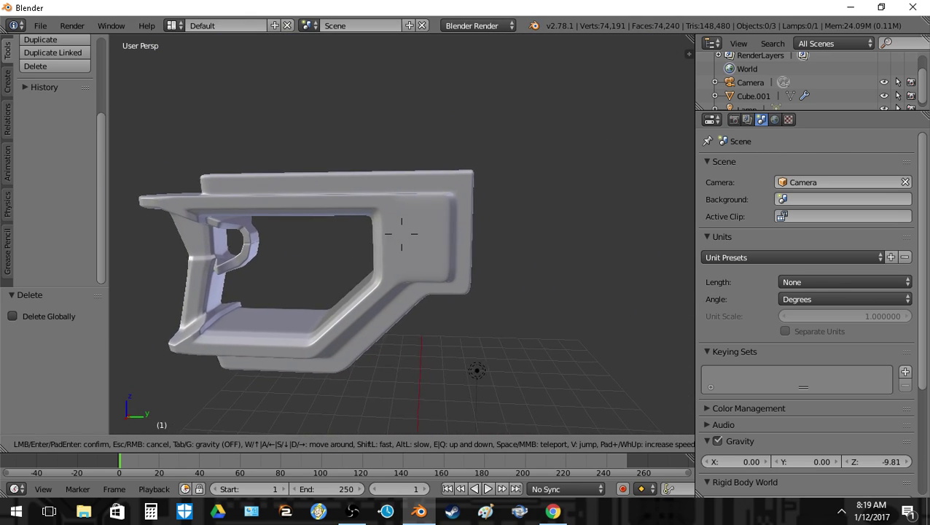
pyautogui.click(511, 282)
pyautogui.rightClick(510, 282)
pyautogui.press('Tab')
pyautogui.rightClick(514, 280)
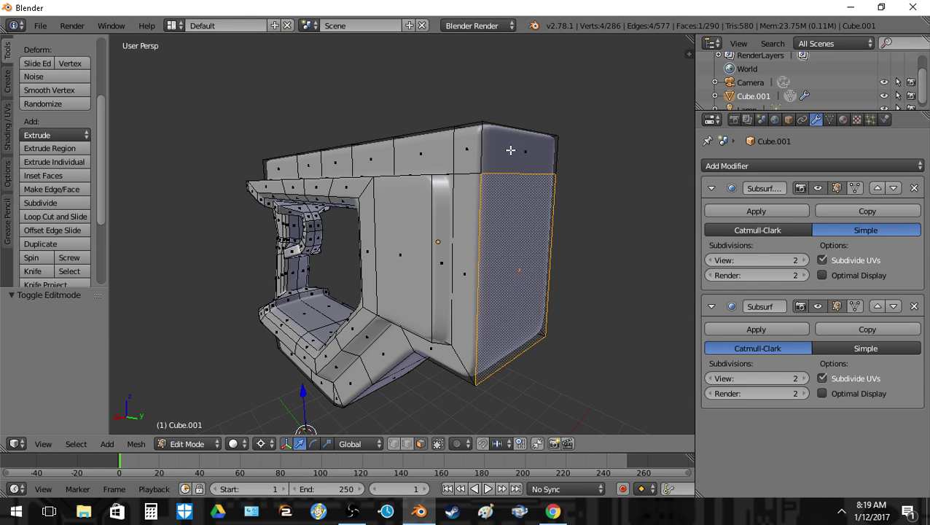
pyautogui.keyDown('shift'); pyautogui.rightClick(511, 150); pyautogui.keyUp('shift')
pyautogui.click(41, 176)
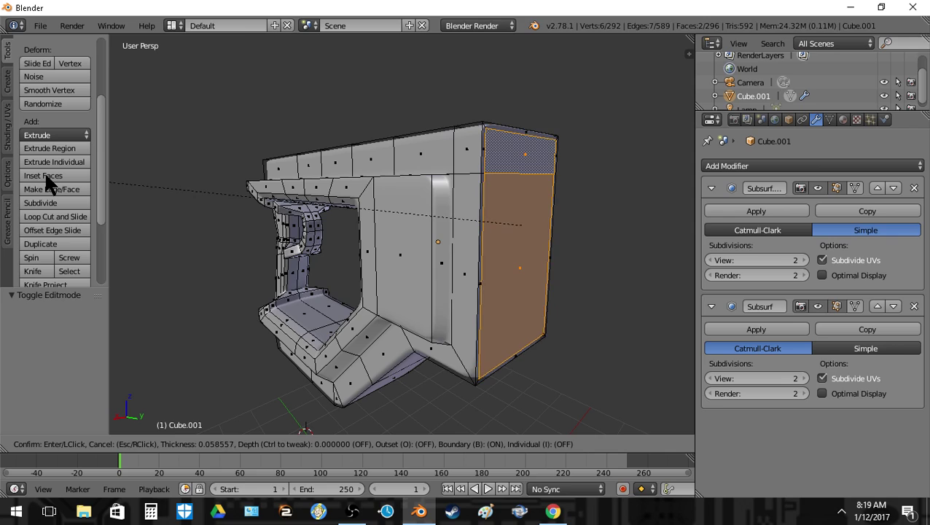
pyautogui.click(54, 178)
pyautogui.press('e')
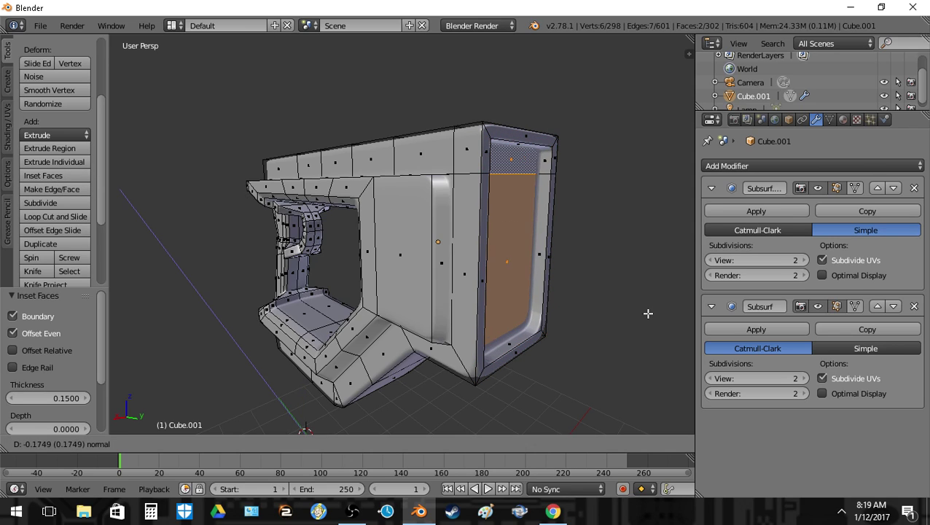
pyautogui.click(652, 311)
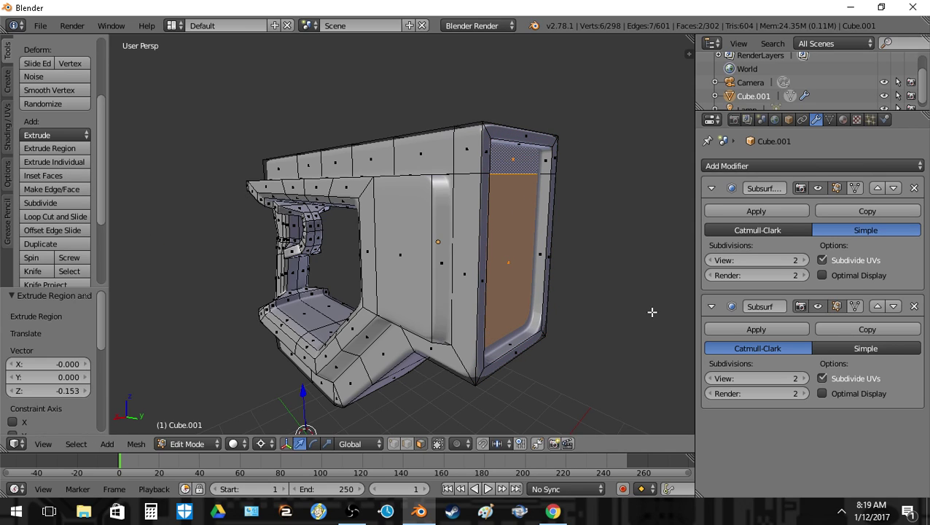
# - Inset the recessed end faces by about 0.06 and extrude them back outward as a raised panel
pyautogui.click(82, 174)
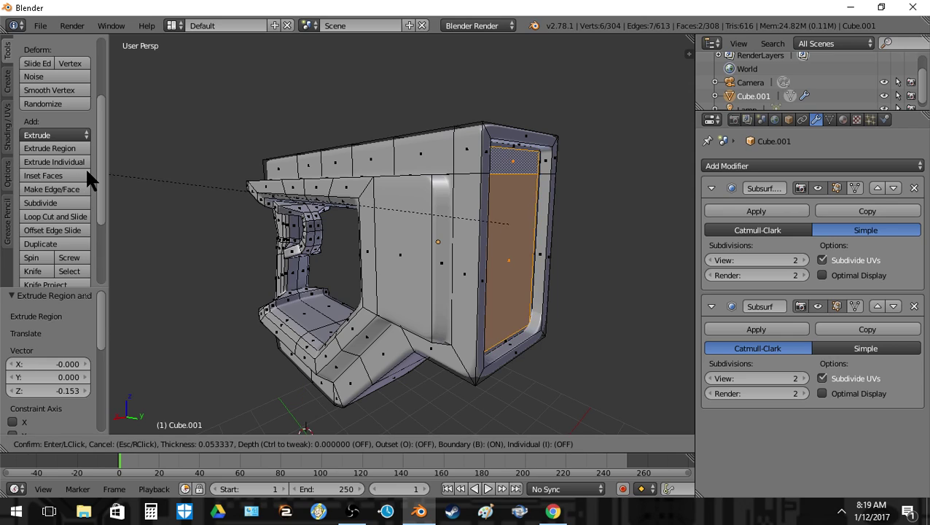
pyautogui.click(104, 184)
pyautogui.press('e')
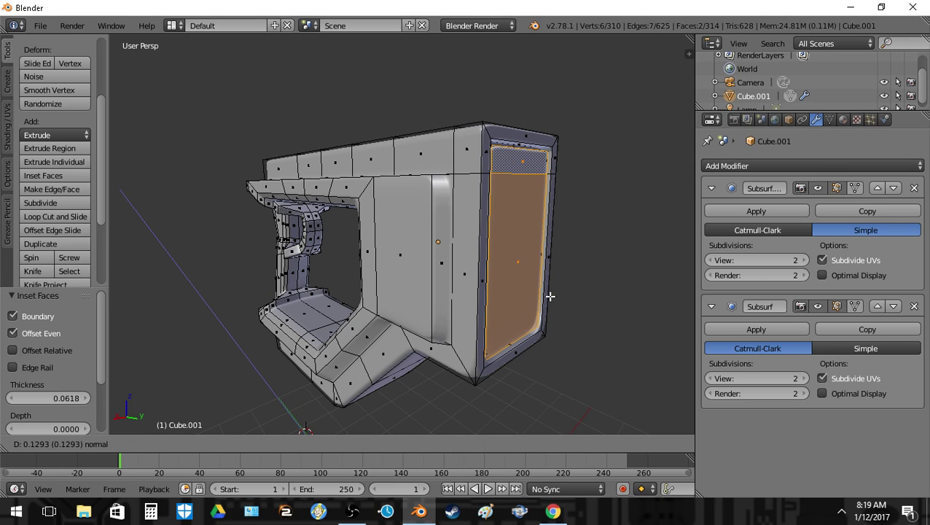
pyautogui.click(569, 313)
# - Snap the 3D cursor to the raised panel's faces and scale them down to about 0.95
pyautogui.press('s')
pyautogui.rightClick(560, 306)
pyautogui.hotkey('shift', 's')
pyautogui.click(554, 303)
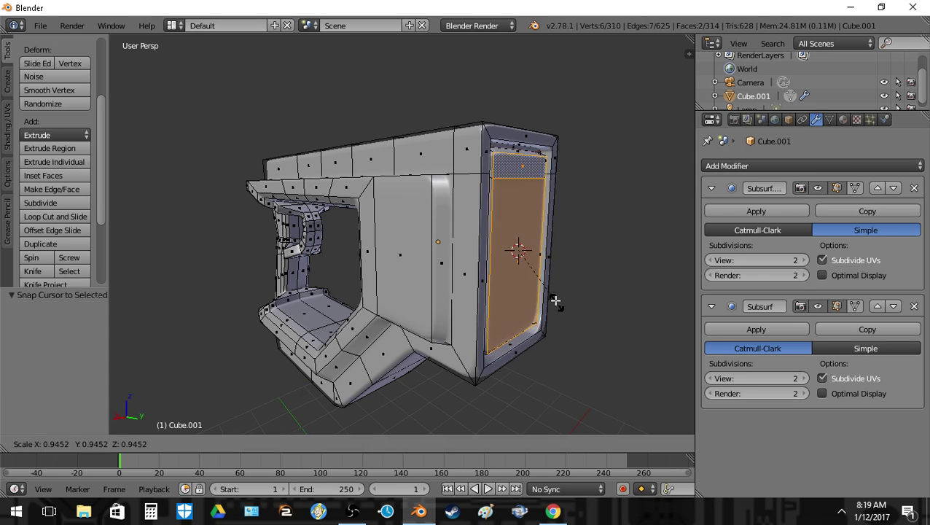
pyautogui.press('s')
pyautogui.click(554, 296)
pyautogui.press('Tab')
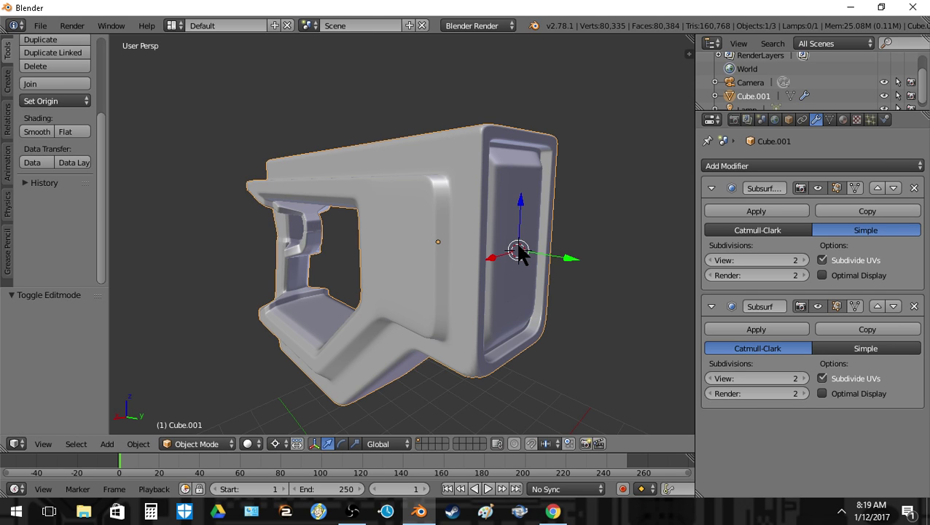
# - Select the three face loops around the body's lower bar and its diagonal section
pyautogui.hotkey('shift', 'f')
pyautogui.press('s')
pyautogui.press('a')
pyautogui.press('w')
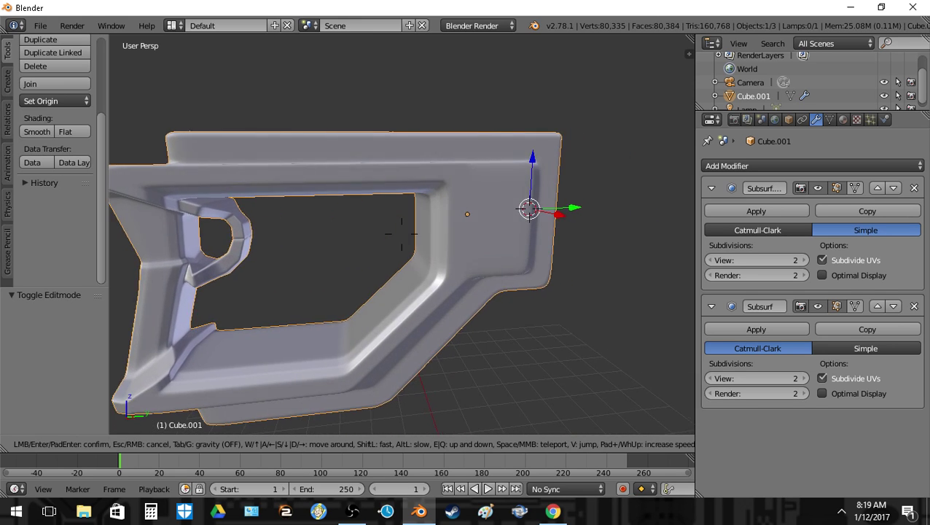
pyautogui.press('s')
pyautogui.click(402, 235)
pyautogui.press('Tab')
pyautogui.press('a')
pyautogui.keyDown('alt'); pyautogui.rightClick(385, 334); pyautogui.keyUp('alt')
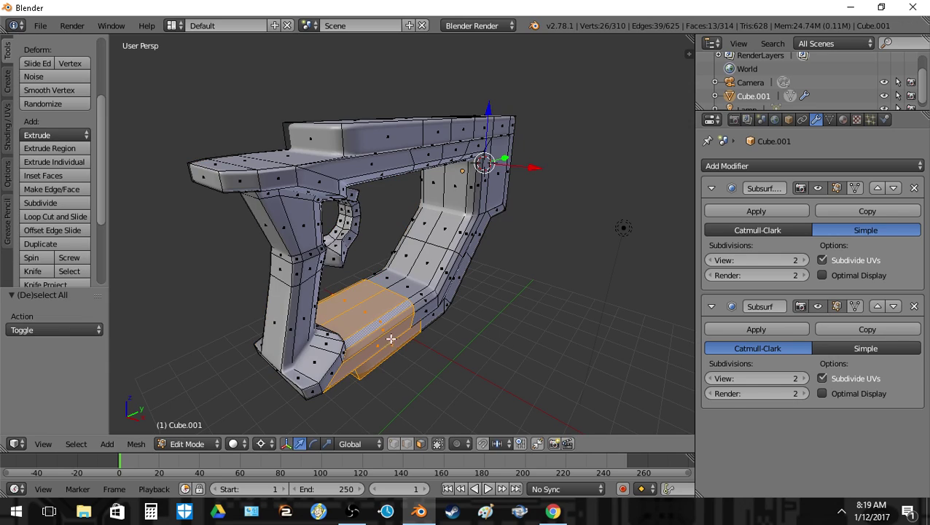
pyautogui.keyDown('alt'); pyautogui.keyDown('shift'); pyautogui.rightClick(426, 300); pyautogui.keyUp('shift'); pyautogui.keyUp('alt')
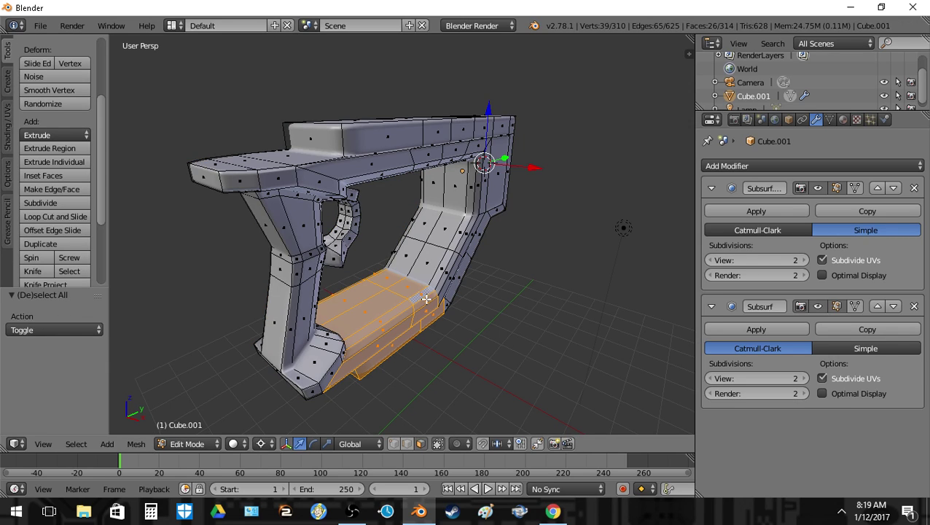
pyautogui.keyDown('alt'); pyautogui.keyDown('shift'); pyautogui.rightClick(460, 242); pyautogui.keyUp('shift'); pyautogui.keyUp('alt')
pyautogui.press('e')
pyautogui.rightClick(383, 271)
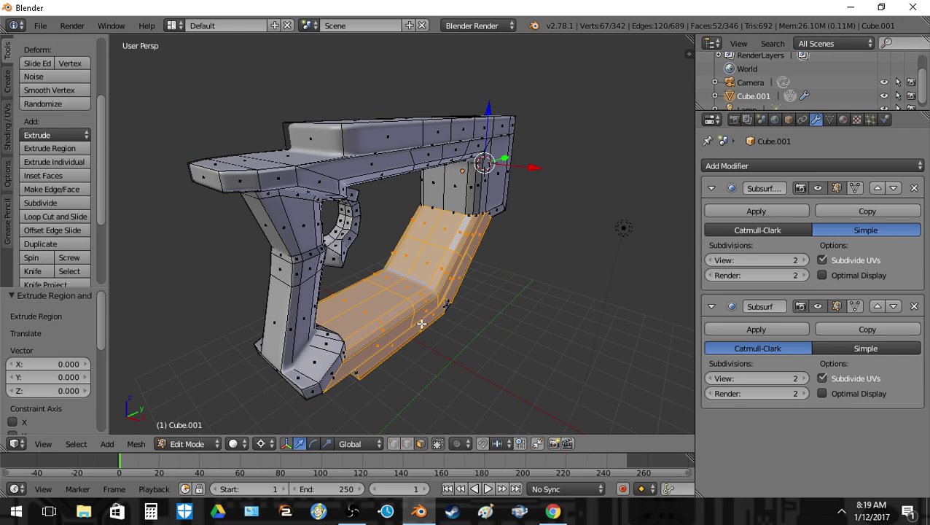
pyautogui.hotkey('ctrl', 'z')
# - Extrude the selected lower-bar faces in place and scale them to 0.831 along X about the 3D cursor snapped to them
pyautogui.press('z')
pyautogui.press('v')
pyautogui.moveTo(497, 347); pyautogui.dragTo(385, 273)
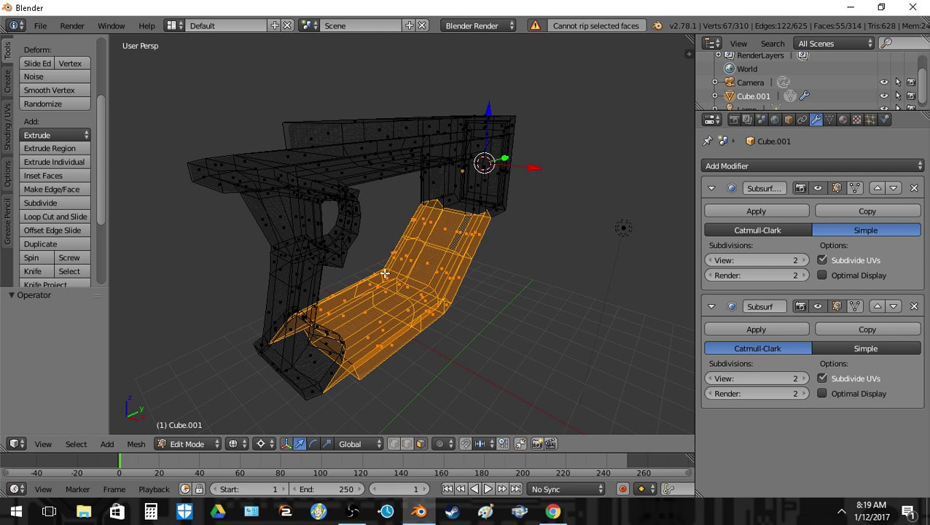
pyautogui.press('e')
pyautogui.rightClick(426, 281)
pyautogui.hotkey('shift', 's')
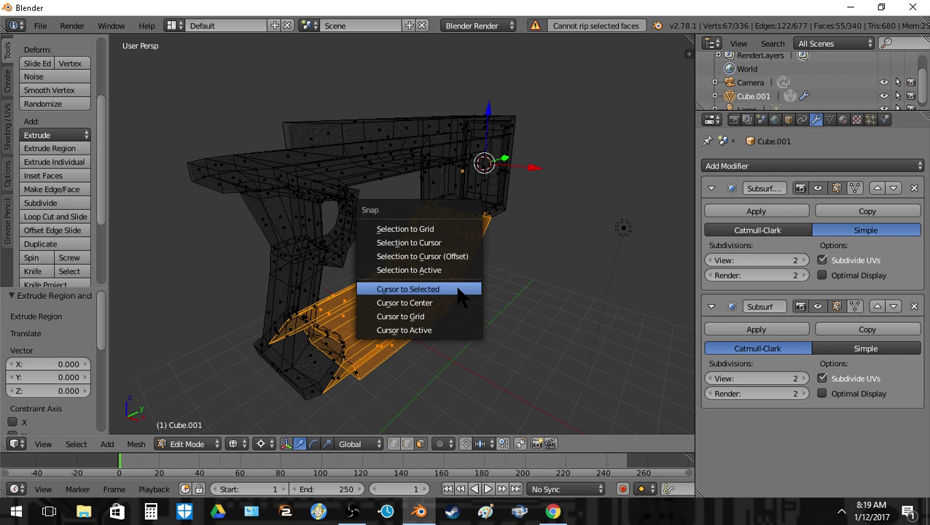
pyautogui.click(450, 290)
pyautogui.press('s')
pyautogui.press('x')
pyautogui.click(473, 288)
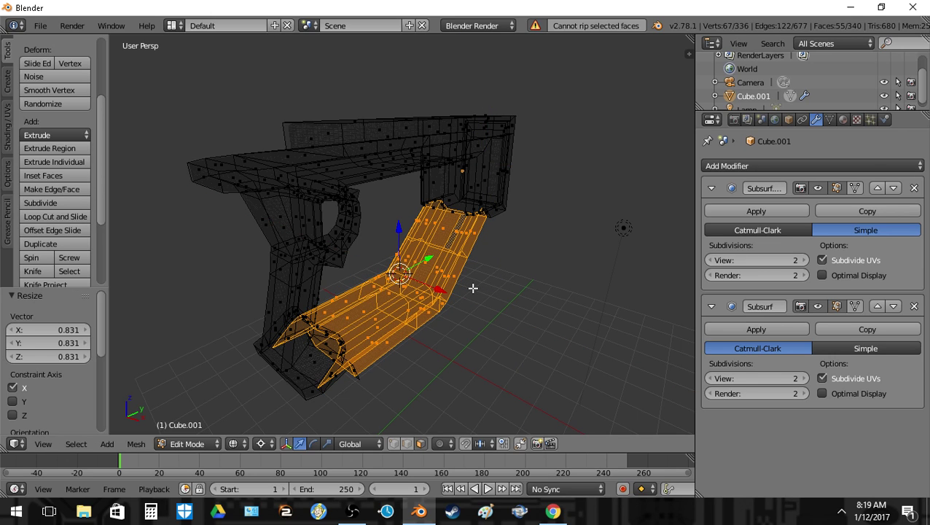
# - Shift the extruded lower-bar faces vertically and scale them to 0.869 along Y
pyautogui.press('g')
pyautogui.press('z')
pyautogui.click(473, 293)
pyautogui.press('s')
pyautogui.press('y')
pyautogui.click(492, 292)
pyautogui.press('z')
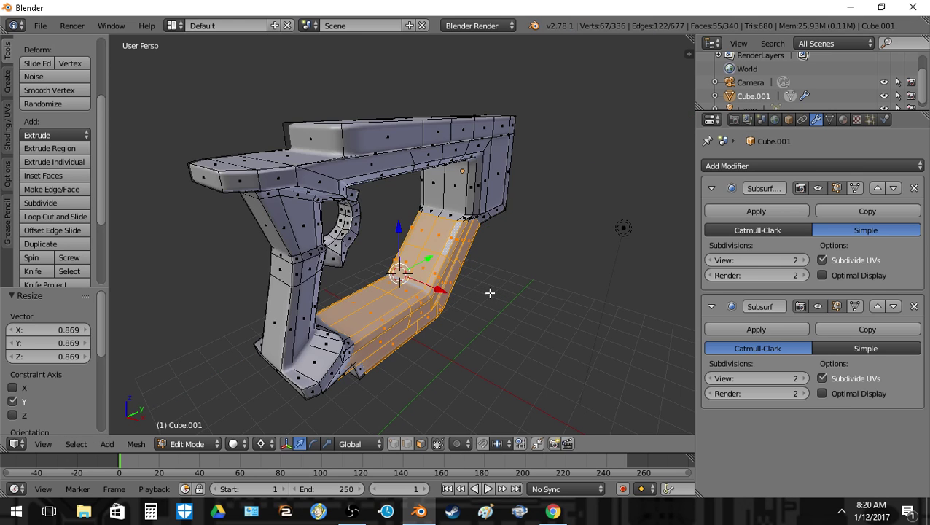
# - Select the two vertices at the gap where the lower bar meets the handle's base and move them along Y
pyautogui.press('Tab')
pyautogui.hotkey('shift', 'f')
pyautogui.press('w')
pyautogui.press('q')
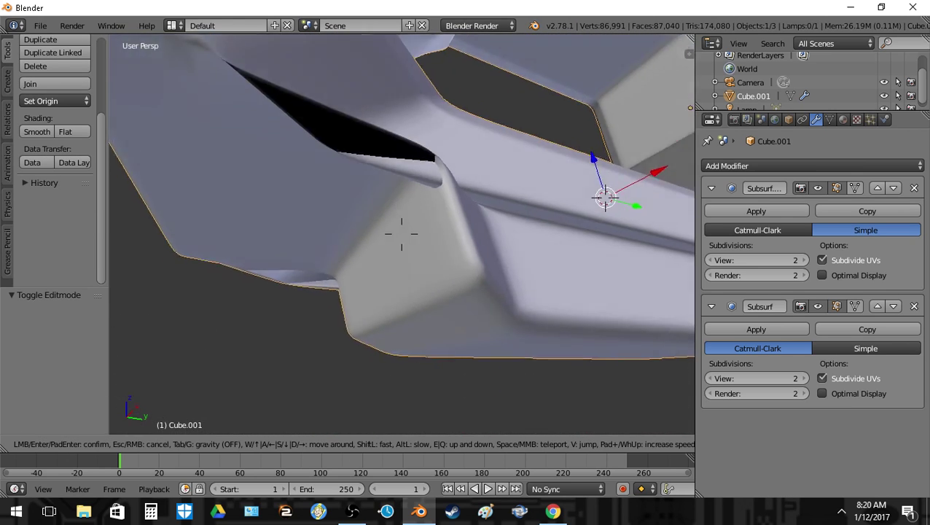
pyautogui.press('s')
pyautogui.press('Escape')
pyautogui.press('Tab')
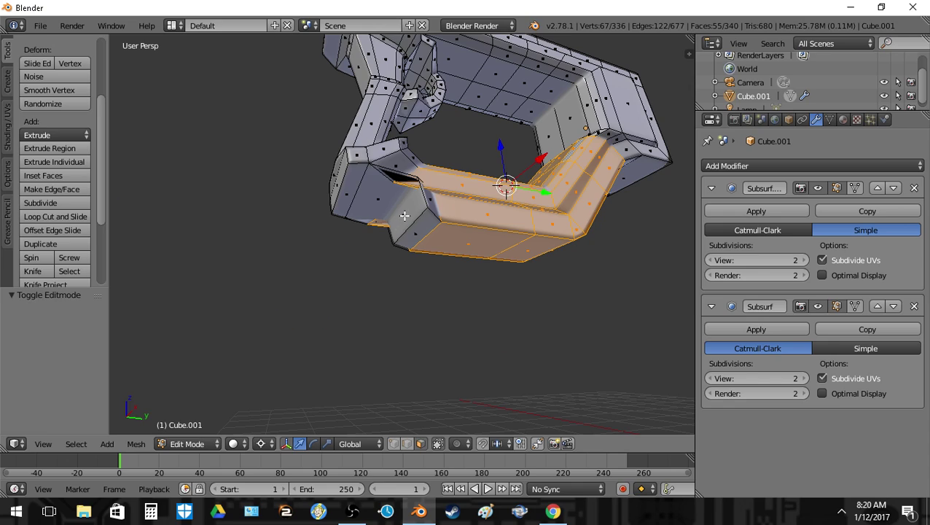
pyautogui.rightClick(390, 199)
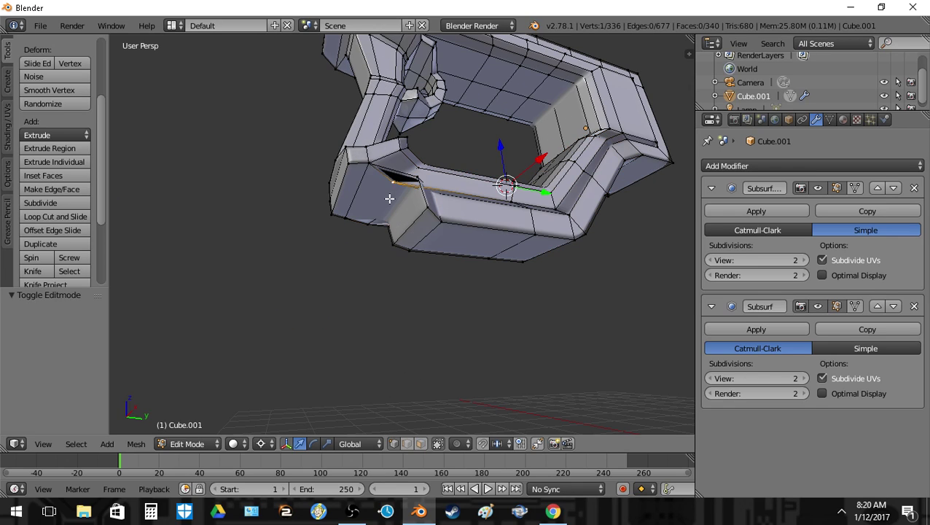
pyautogui.press('g')
pyautogui.press('y')
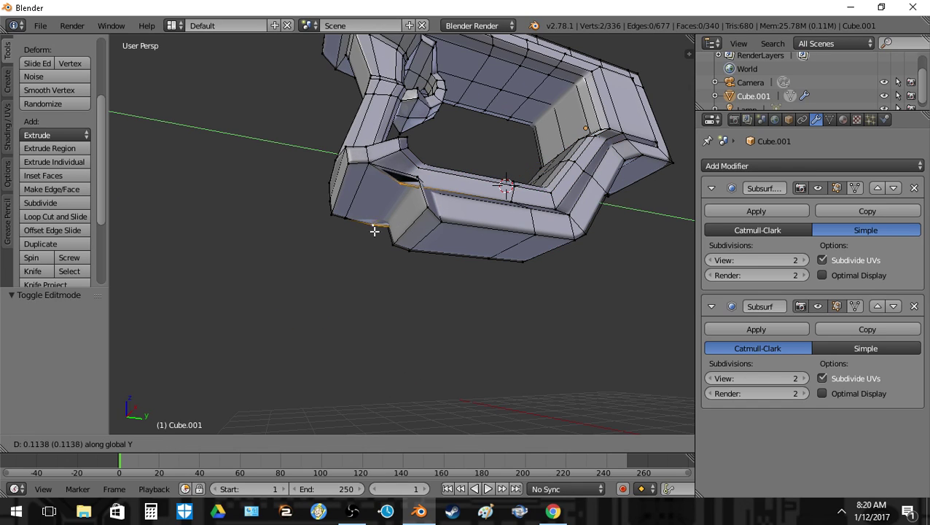
pyautogui.click(400, 237)
# - Raise the two gap vertices 0.288 along Z and shift them about -0.47 along Y to close the gap
pyautogui.press('g')
pyautogui.press('z')
pyautogui.click(398, 225)
pyautogui.press('g')
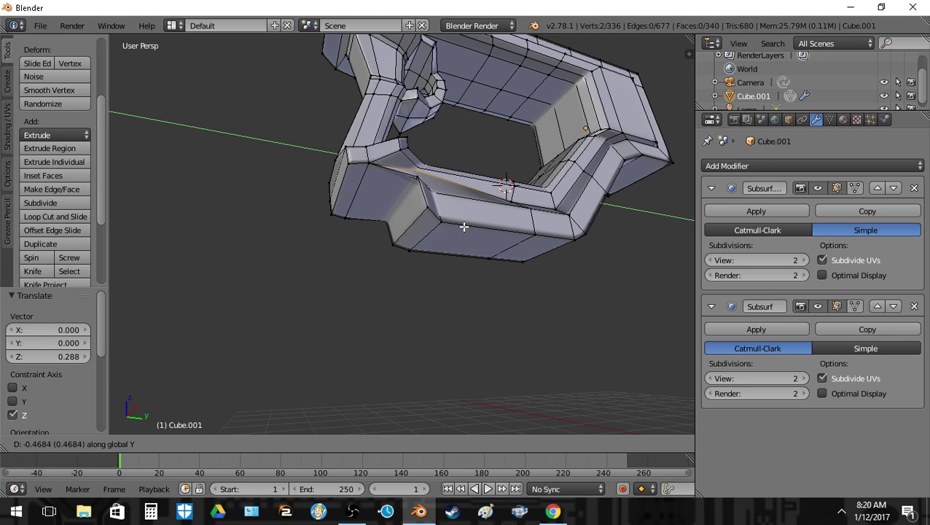
pyautogui.click(463, 227)
# - Select the four corner vertices of the lower bar's end face near the handle and scale them to about 0.76 along X
pyautogui.press('Tab')
pyautogui.hotkey('shift', 'f')
pyautogui.press('w')
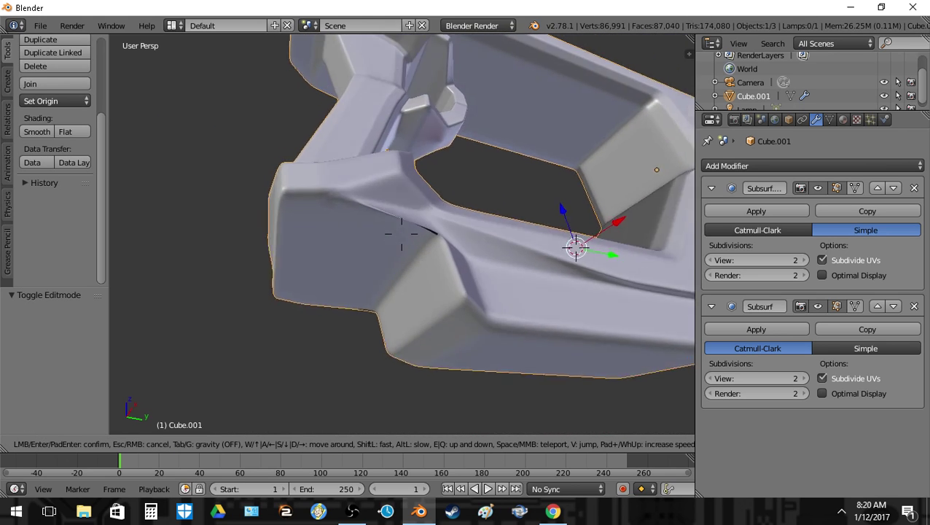
pyautogui.press('a')
pyautogui.click(402, 233)
pyautogui.press('Tab')
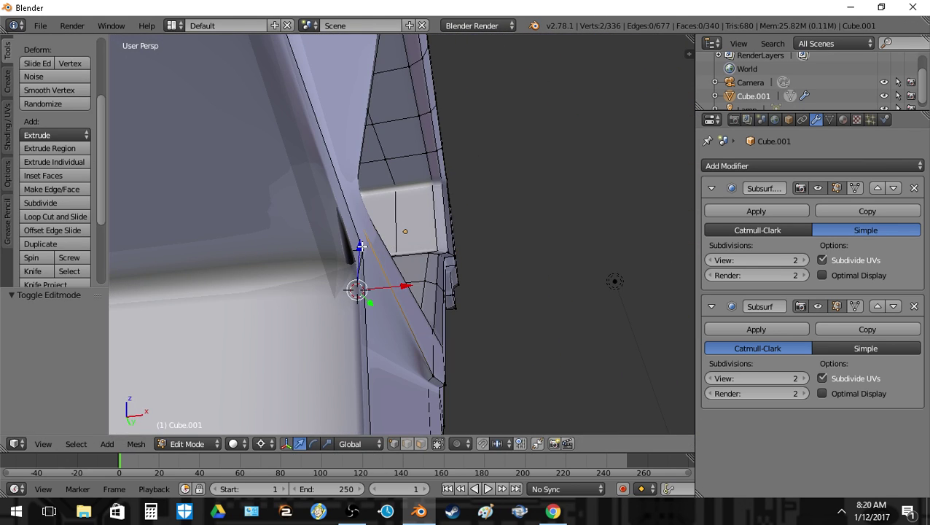
pyautogui.hotkey('shift', 'f')
pyautogui.click(321, 238)
pyautogui.press('z')
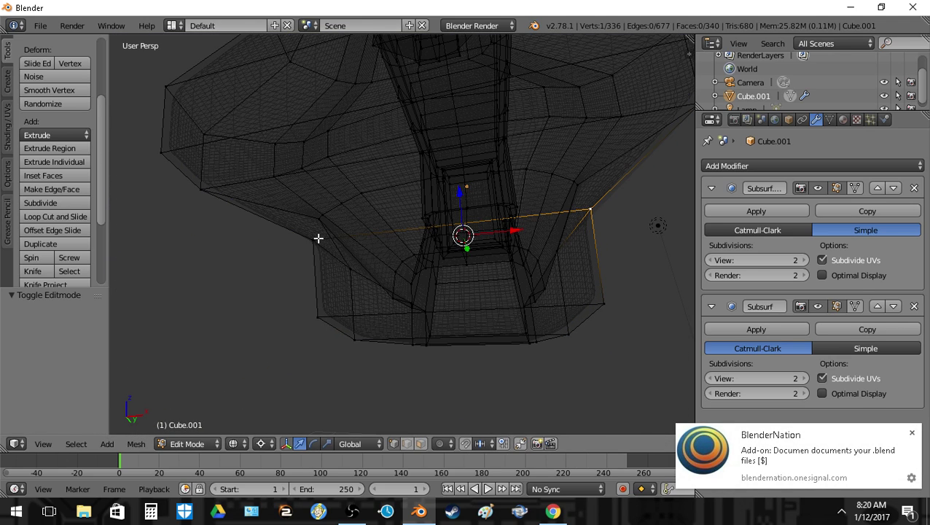
pyautogui.press('z')
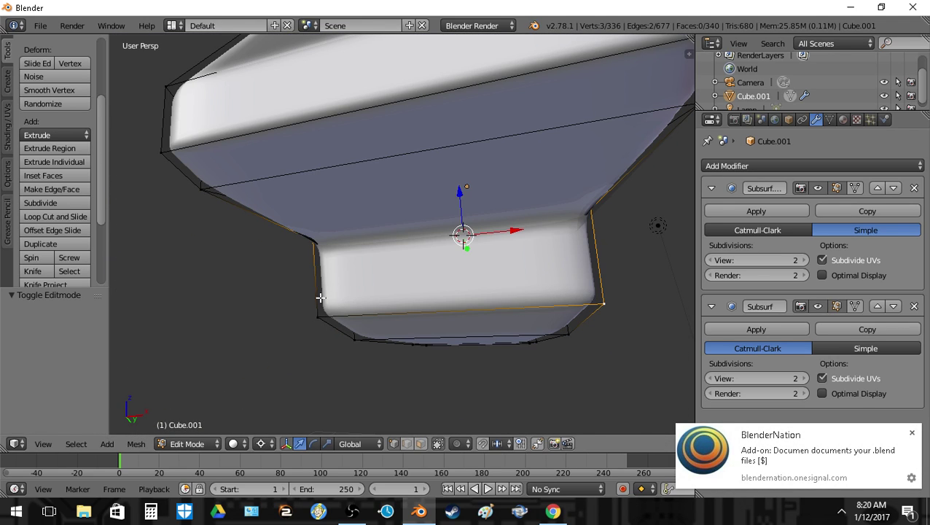
pyautogui.rightClick(321, 298)
pyautogui.press('s')
pyautogui.press('x')
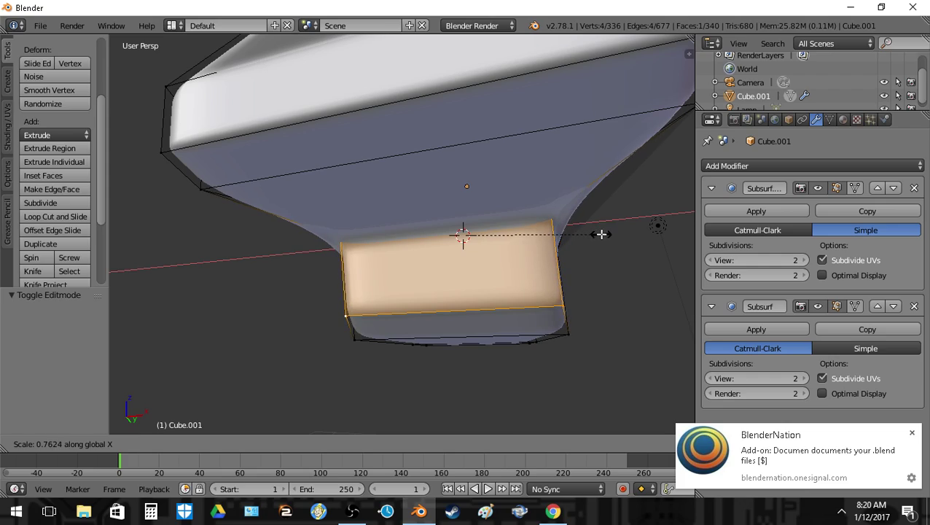
pyautogui.click(602, 235)
# - Examine the smoothed lower bar and its diagonal section in Object Mode from several sides
pyautogui.press('Tab')
pyautogui.hotkey('shift', 'f')
pyautogui.press('d')
pyautogui.press('s')
pyautogui.press('e')
pyautogui.press('w')
pyautogui.press('a')
pyautogui.press('w')
pyautogui.press('a')
pyautogui.press('q')
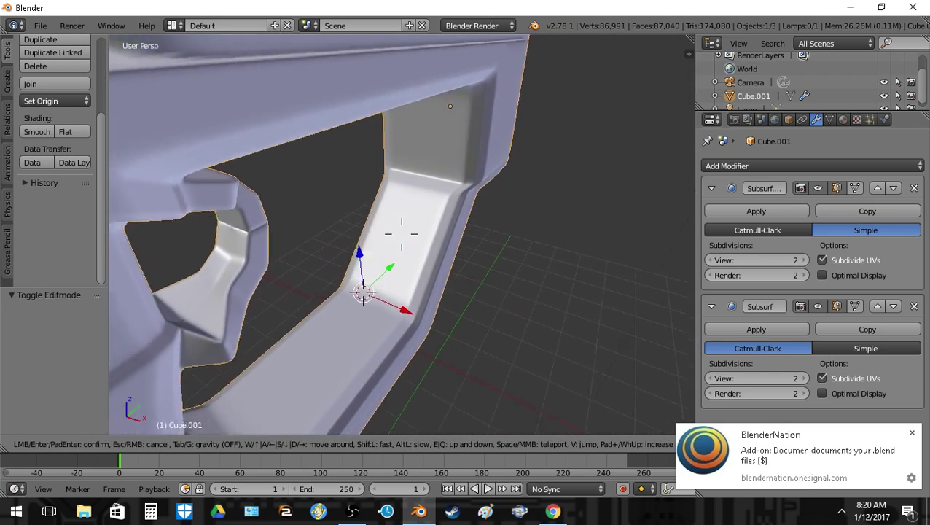
pyautogui.press('s')
pyautogui.click(401, 233)
pyautogui.press('Tab')
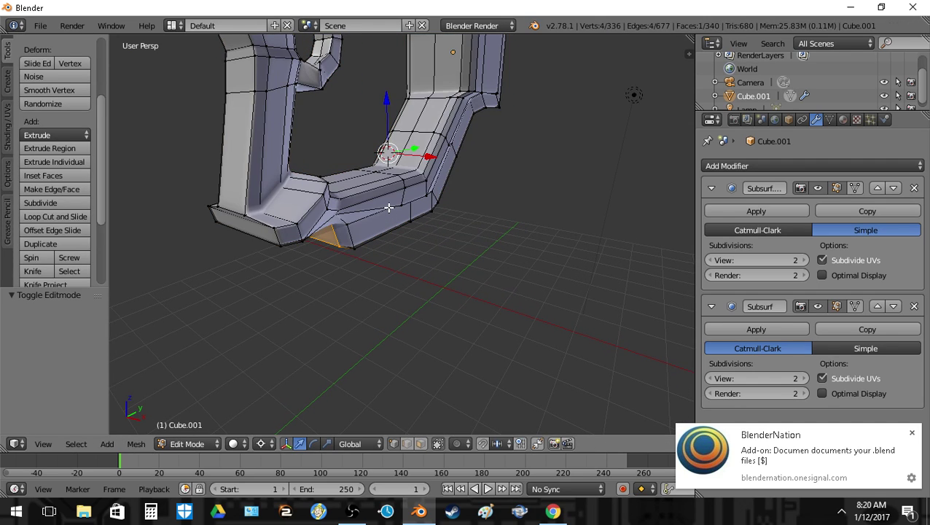
# - Select the face loops around the lower bar and diagonal section, including the missed faces at the bend
pyautogui.hotkey('shift', 'f')
pyautogui.press('w')
pyautogui.press('d')
pyautogui.click(402, 235)
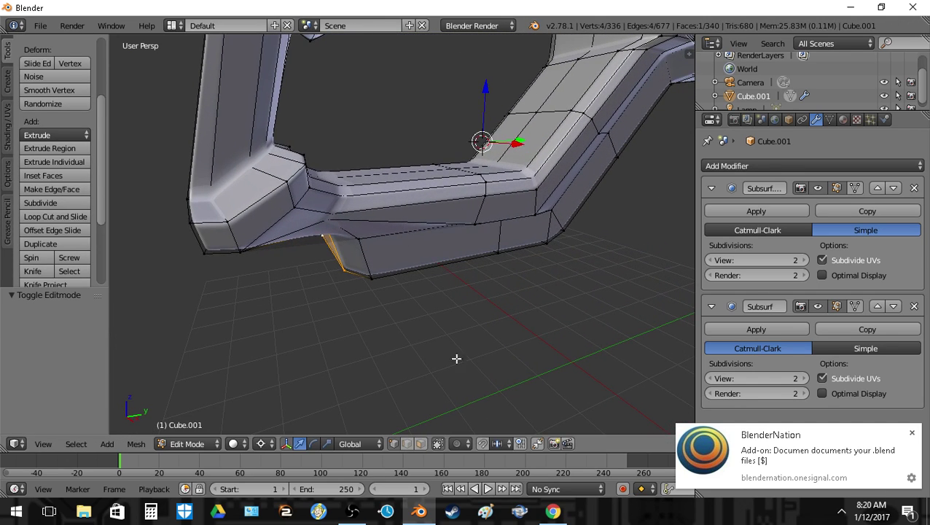
pyautogui.press('a')
pyautogui.keyDown('alt'); pyautogui.rightClick(426, 195); pyautogui.keyUp('alt')
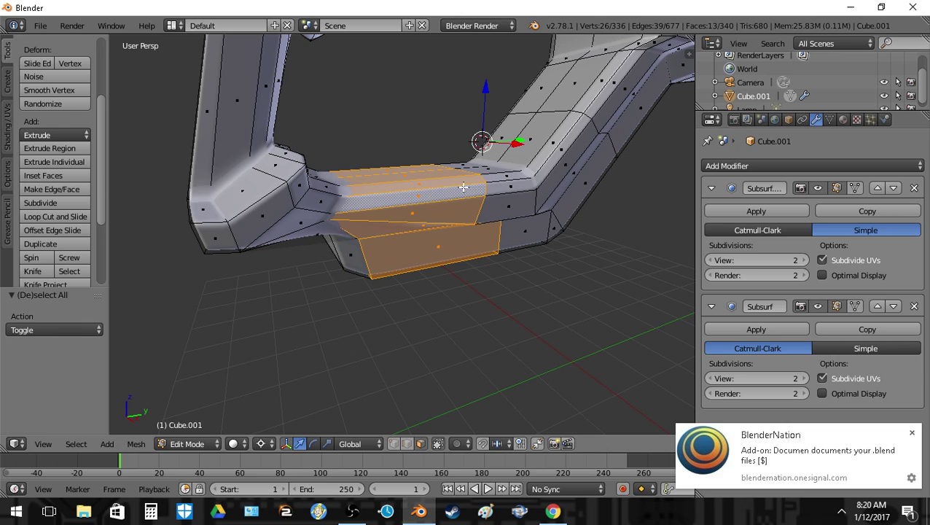
pyautogui.keyDown('alt'); pyautogui.keyDown('shift'); pyautogui.rightClick(509, 192); pyautogui.keyUp('shift'); pyautogui.keyUp('alt')
pyautogui.keyDown('alt'); pyautogui.keyDown('shift'); pyautogui.rightClick(566, 150); pyautogui.keyUp('shift'); pyautogui.keyUp('alt')
pyautogui.keyDown('alt'); pyautogui.keyDown('shift'); pyautogui.rightClick(598, 121); pyautogui.keyUp('shift'); pyautogui.keyUp('alt')
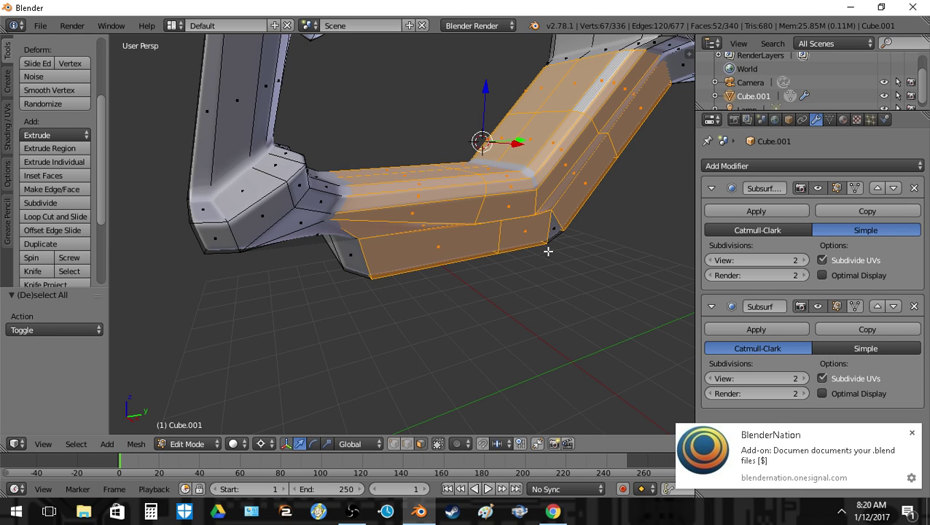
pyautogui.press('z')
pyautogui.keyDown('shift'); pyautogui.rightClick(527, 232); pyautogui.keyUp('shift')
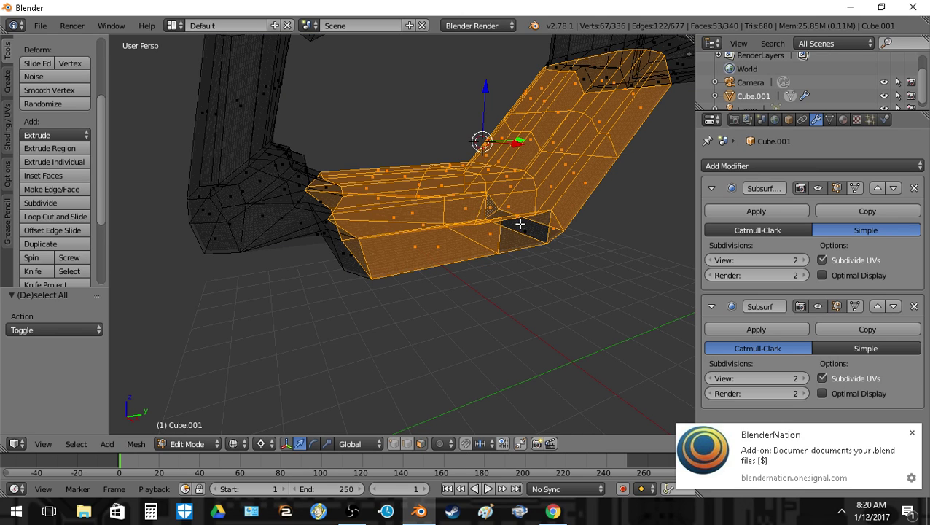
pyautogui.press('z')
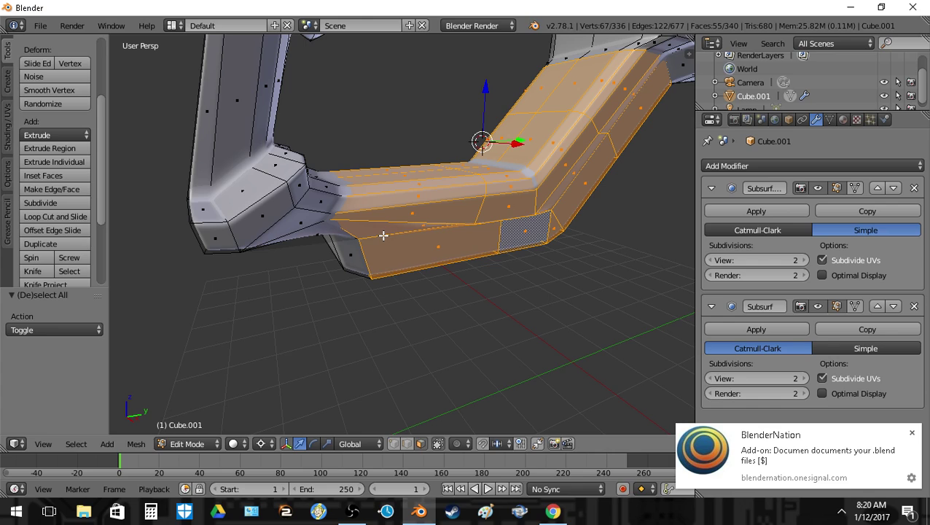
# - Extrude the selected faces in place and edge-slide the new boundary loop at the handle end slightly along the bar
pyautogui.press('e')
pyautogui.rightClick(495, 218)
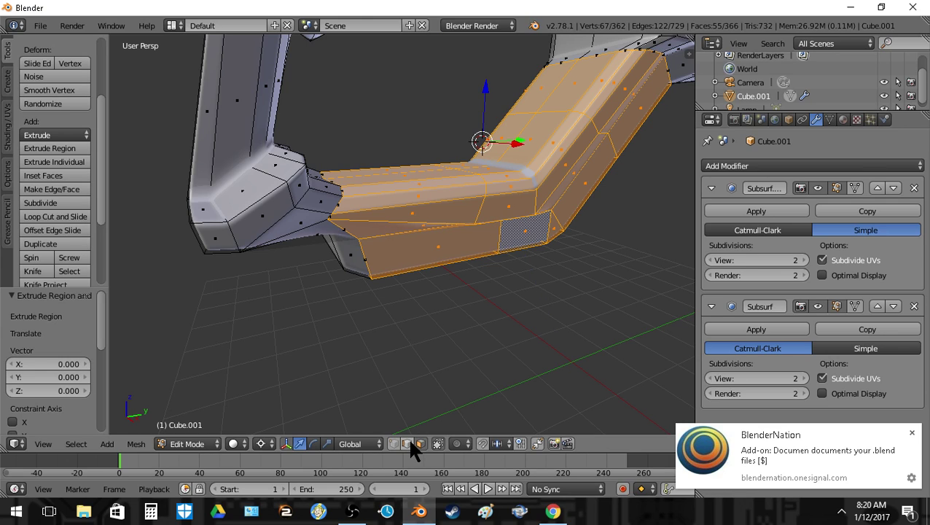
pyautogui.keyDown('alt'); pyautogui.rightClick(354, 224); pyautogui.keyUp('alt')
pyautogui.press('a')
pyautogui.keyDown('alt'); pyautogui.rightClick(350, 230); pyautogui.keyUp('alt')
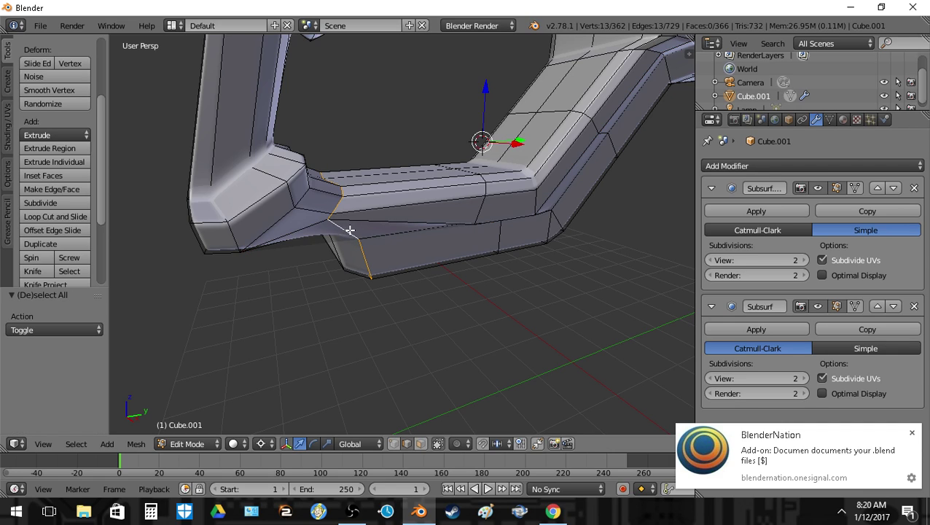
pyautogui.hotkey('ctrl', 'e')
pyautogui.click(396, 321)
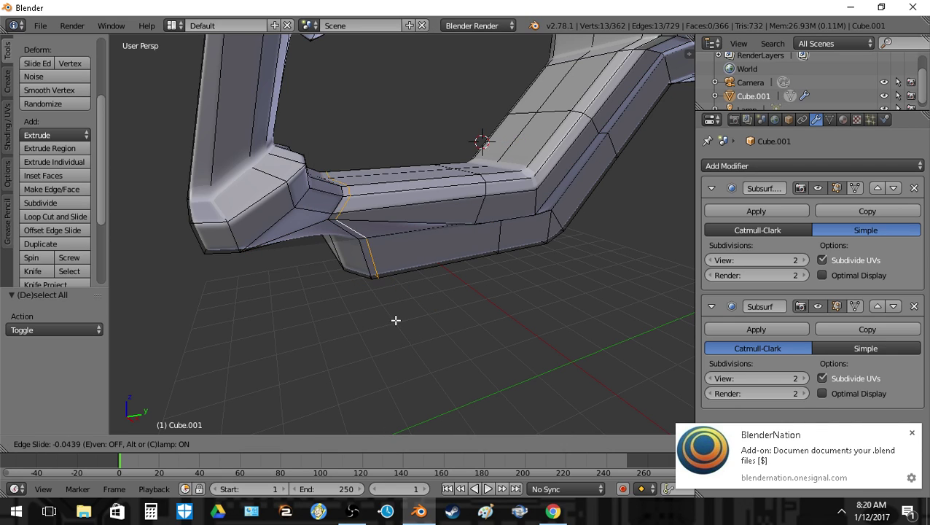
pyautogui.click(400, 319)
# - Edge-slide the boundary loop at the diagonal section's upper end by a factor of -0.077
pyautogui.press('a')
pyautogui.keyDown('alt'); pyautogui.rightClick(640, 62); pyautogui.keyUp('alt')
pyautogui.keyDown('alt'); pyautogui.rightClick(657, 57); pyautogui.keyUp('alt')
pyautogui.keyDown('alt'); pyautogui.rightClick(593, 56); pyautogui.keyUp('alt')
pyautogui.hotkey('alt', 'a')
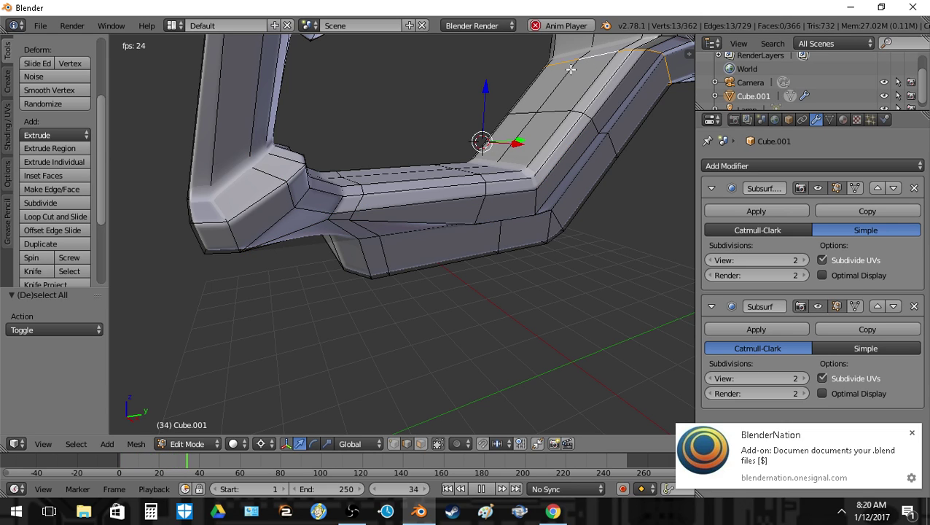
pyautogui.click(543, 26)
pyautogui.hotkey('ctrl', 'e')
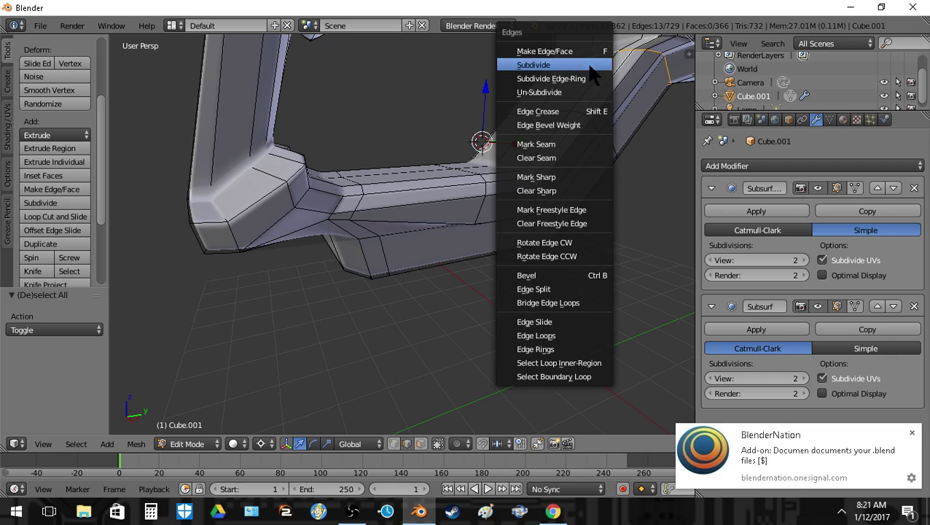
pyautogui.click(569, 328)
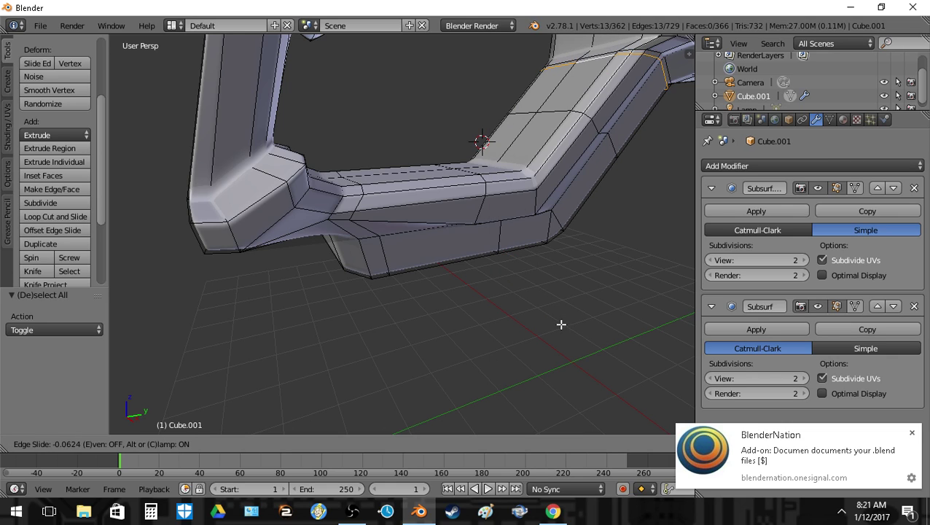
pyautogui.click(560, 320)
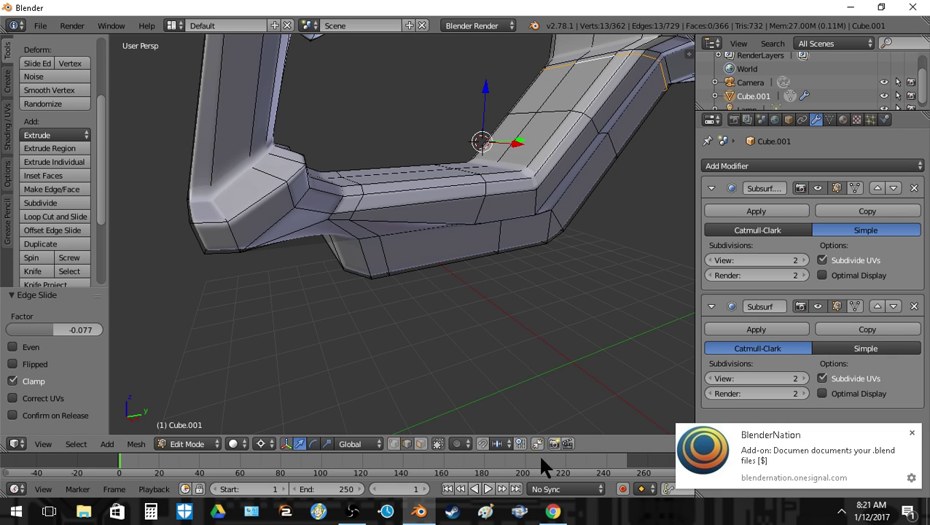
# - Select all faces around the lower bar and diagonal section between the two slid edge loops
pyautogui.click(420, 443)
pyautogui.keyDown('alt'); pyautogui.rightClick(399, 195); pyautogui.keyUp('alt')
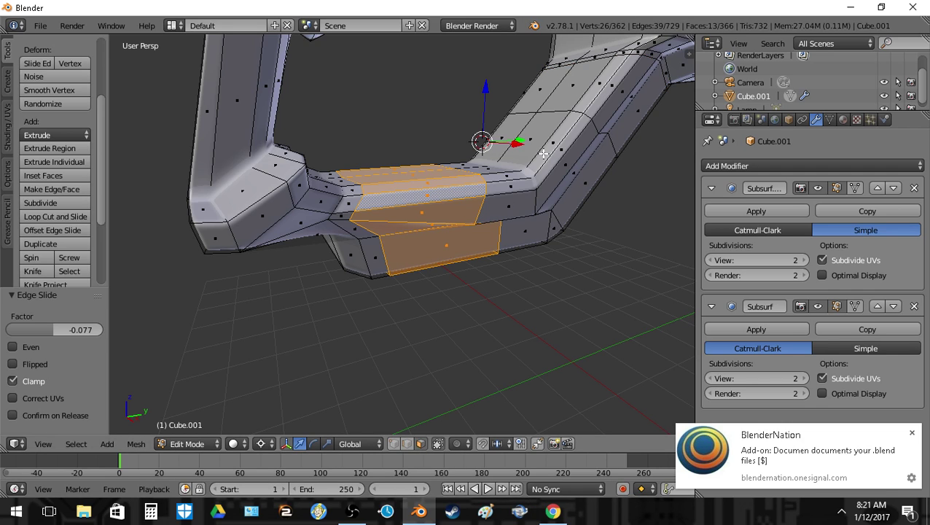
pyautogui.keyDown('alt'); pyautogui.keyDown('shift'); pyautogui.rightClick(514, 182); pyautogui.keyUp('shift'); pyautogui.keyUp('alt')
pyautogui.keyDown('alt'); pyautogui.keyDown('shift'); pyautogui.rightClick(534, 155); pyautogui.keyUp('shift'); pyautogui.keyUp('alt')
pyautogui.keyDown('alt'); pyautogui.keyDown('shift'); pyautogui.rightClick(591, 94); pyautogui.keyUp('shift'); pyautogui.keyUp('alt')
pyautogui.press('z')
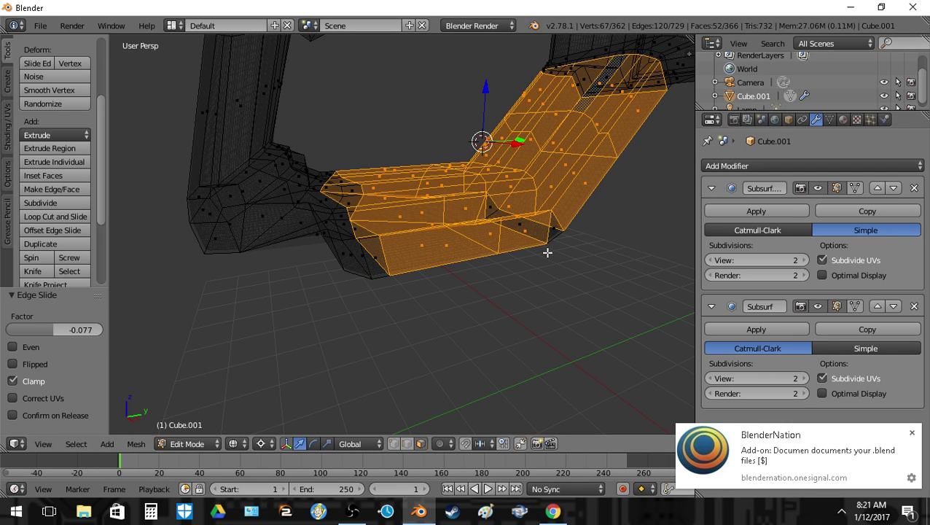
pyautogui.keyDown('shift'); pyautogui.click(514, 226); pyautogui.keyUp('shift')
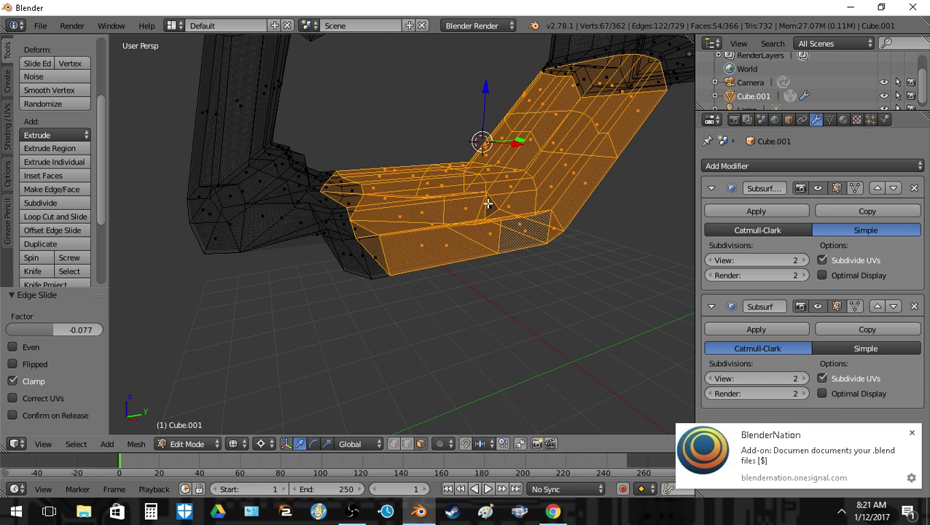
pyautogui.press('z')
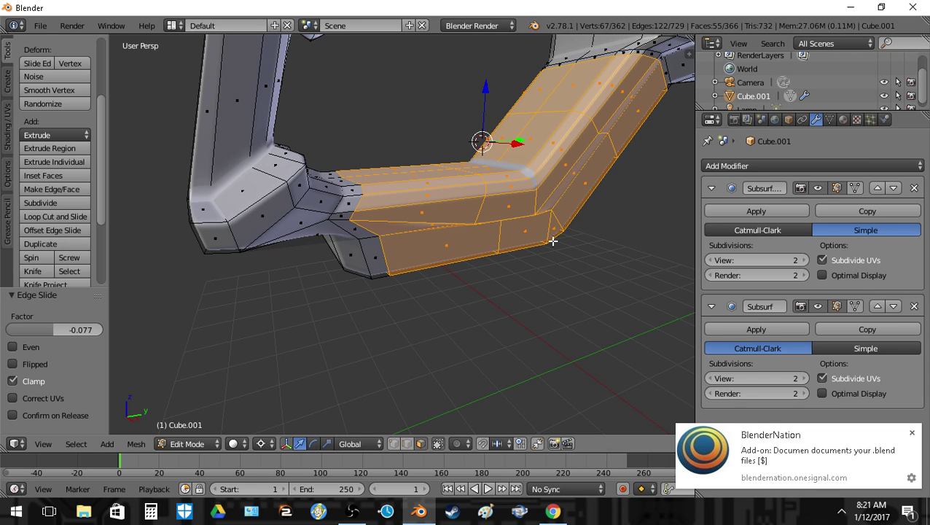
# - Scale the selected lower-bar and diagonal faces to 0.790 along X
pyautogui.press('s')
pyautogui.rightClick(599, 257)
pyautogui.press('s')
pyautogui.press('x')
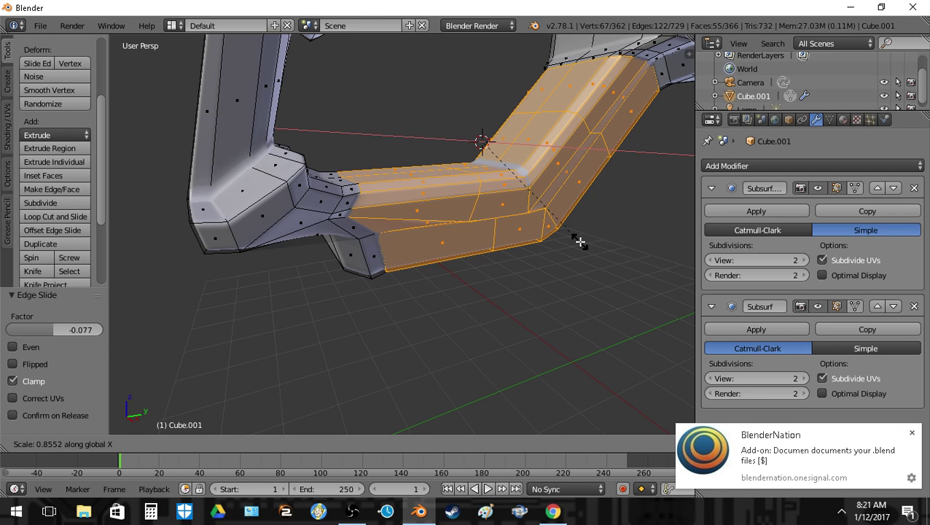
pyautogui.click(571, 235)
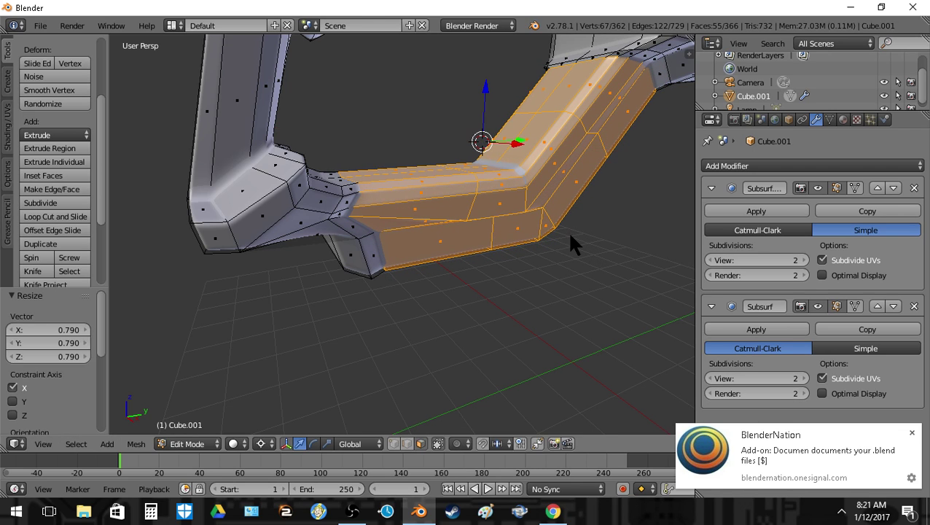
# - Examine the recessed lower bar, its diagonal joint and the whole smoothed body in Object Mode
pyautogui.press('Tab')
pyautogui.hotkey('shift', 'f')
pyautogui.press('s')
pyautogui.press('a')
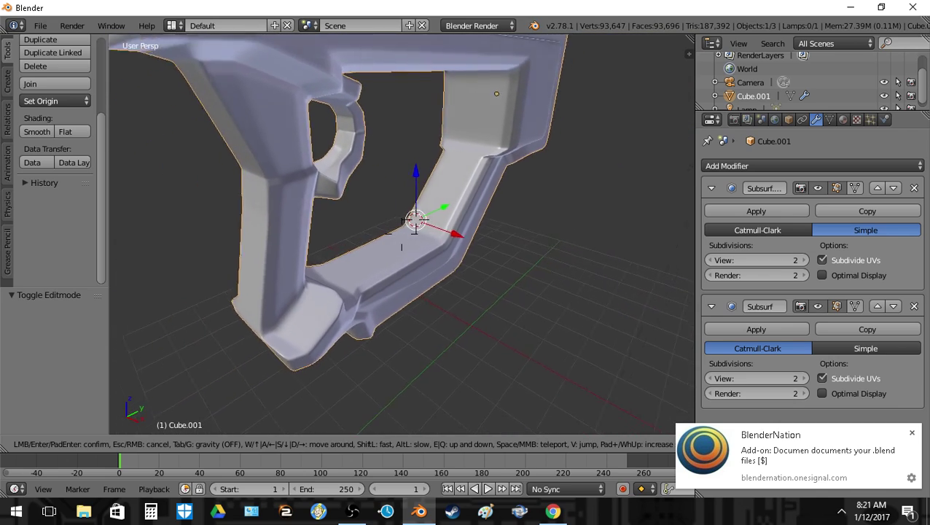
pyautogui.press('w')
pyautogui.click(401, 234)
pyautogui.press('Tab')
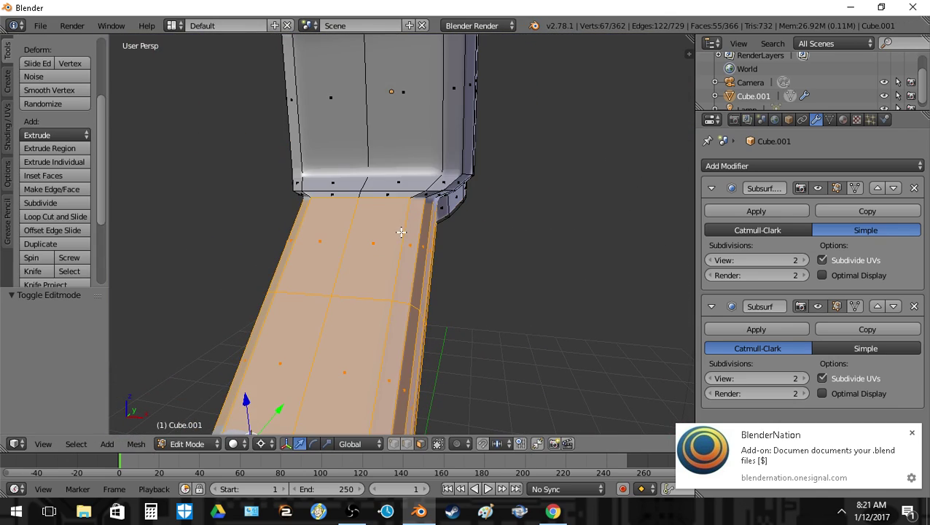
pyautogui.press('Tab')
pyautogui.hotkey('shift', 'f')
pyautogui.press('s')
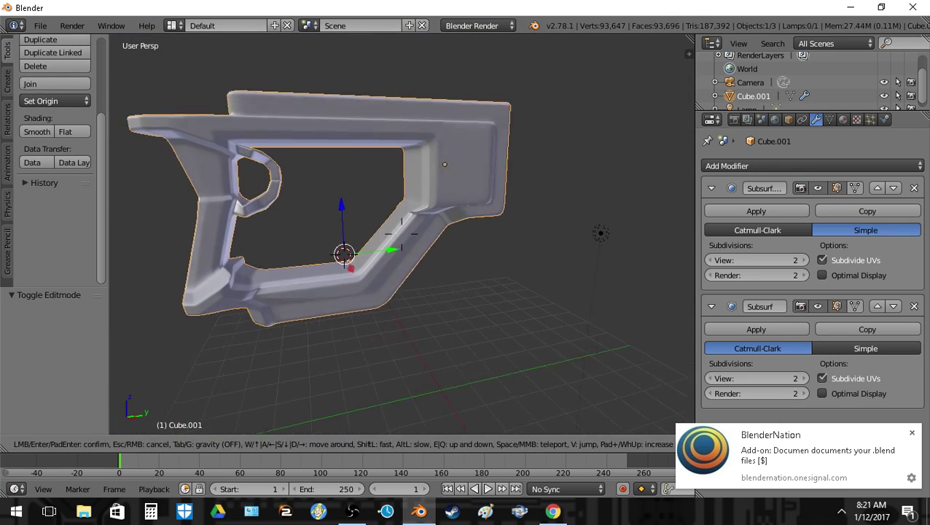
pyautogui.click(399, 230)
pyautogui.press('Tab')
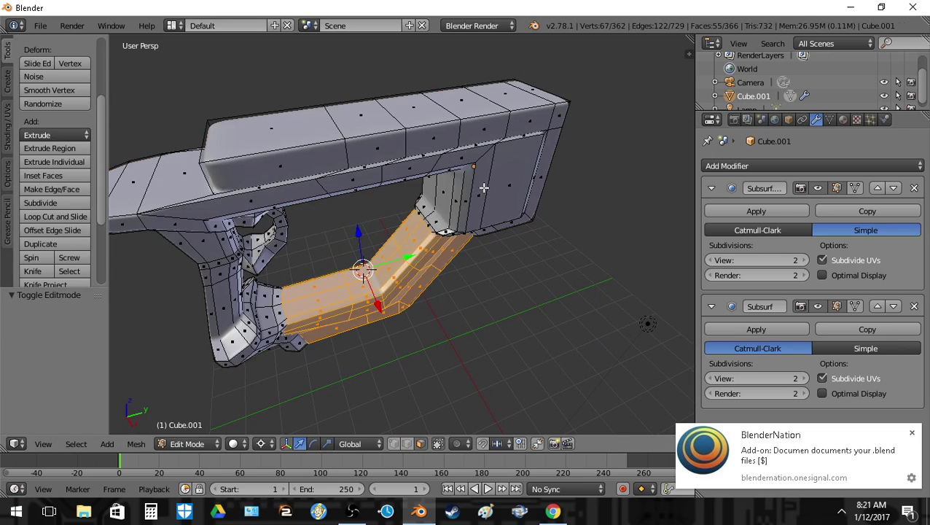
# - Select the face loop running around the rear block and extrude it in place
pyautogui.press('a')
pyautogui.keyDown('alt'); pyautogui.rightClick(516, 132); pyautogui.keyUp('alt')
pyautogui.hotkey('shift', 'f')
pyautogui.press('w')
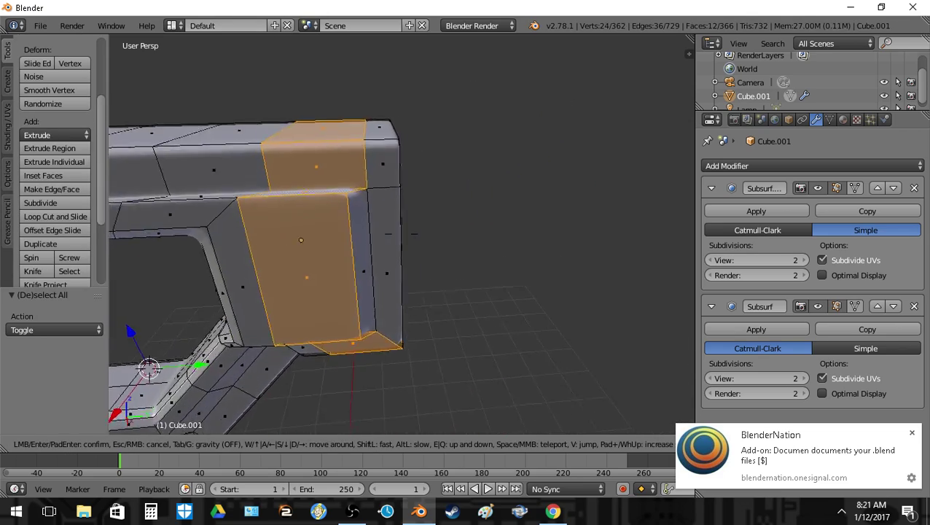
pyautogui.click(402, 235)
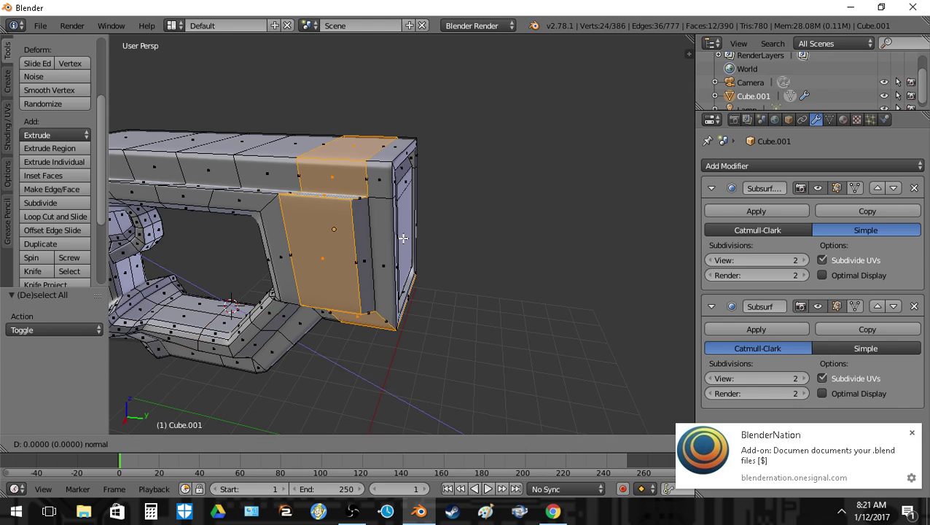
# - Snap the 3D cursor to the extruded rear loop, scale it about 1.07 excluding Y, and scale it 1.059 along X
pyautogui.hotkey('shift', 's')
pyautogui.click(436, 355)
pyautogui.press('s')
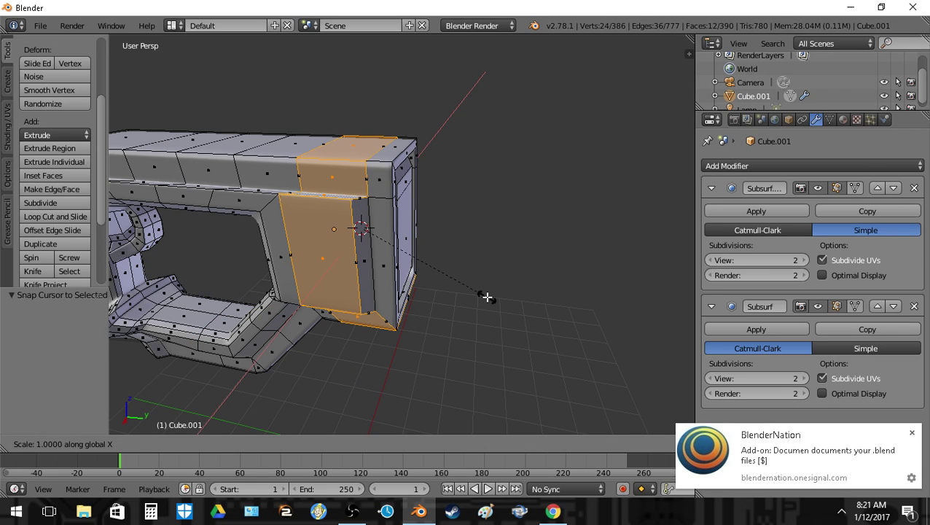
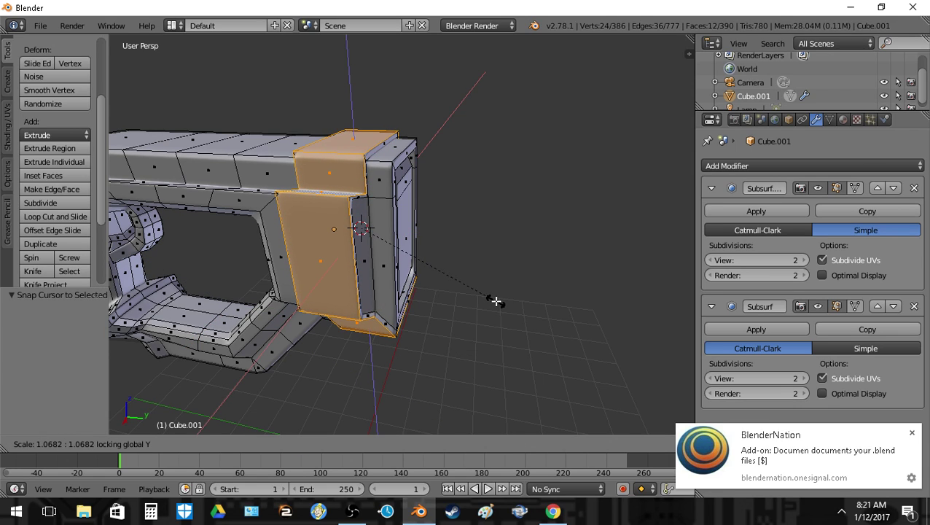
pyautogui.click(494, 300)
pyautogui.press('s')
pyautogui.press('x')
pyautogui.click(519, 282)
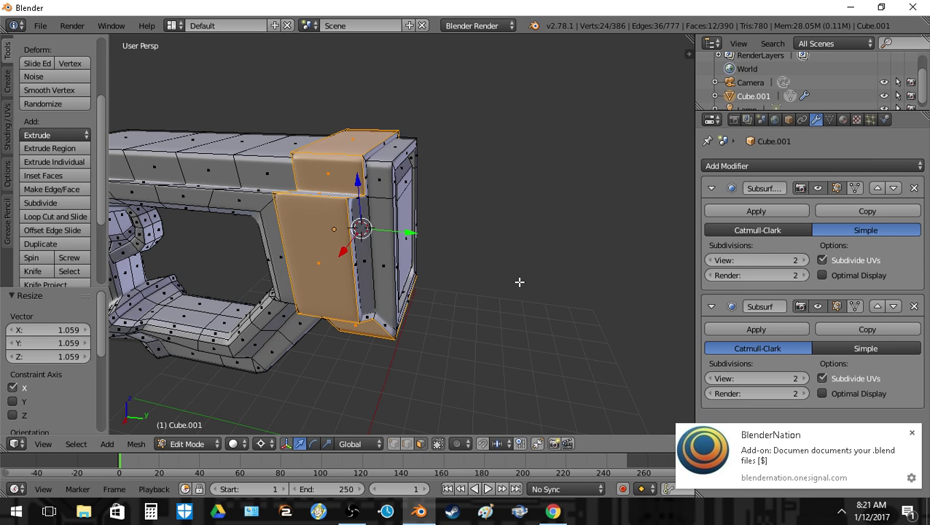
# - Examine the raised band on the rear block and its stepped junction with the upper body
pyautogui.press('Tab')
pyautogui.hotkey('shift', 'f')
pyautogui.press('w')
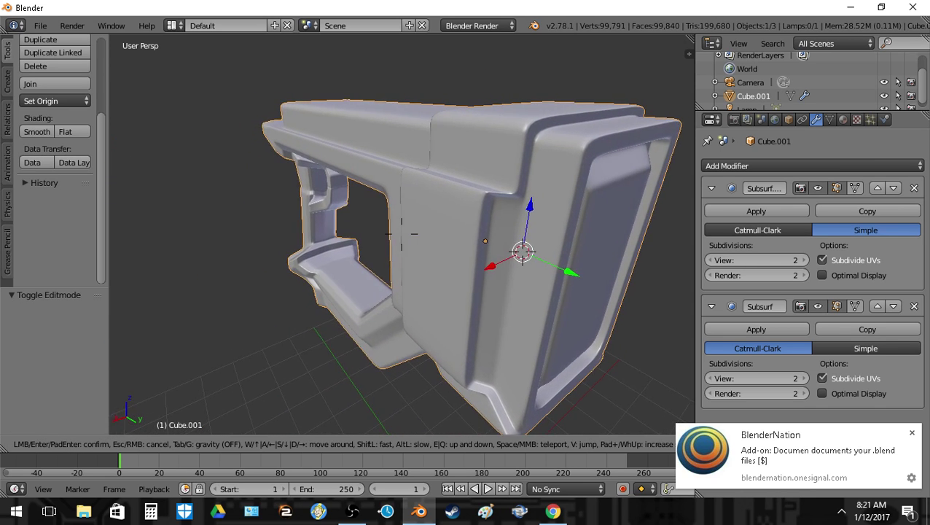
pyautogui.click(403, 210)
pyautogui.press('Tab')
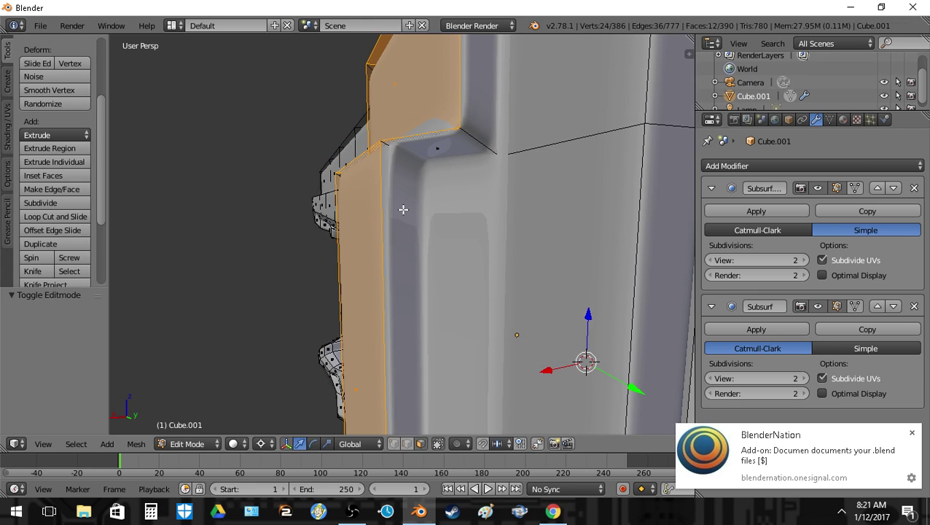
pyautogui.press('a')
pyautogui.hotkey('shift', 'f')
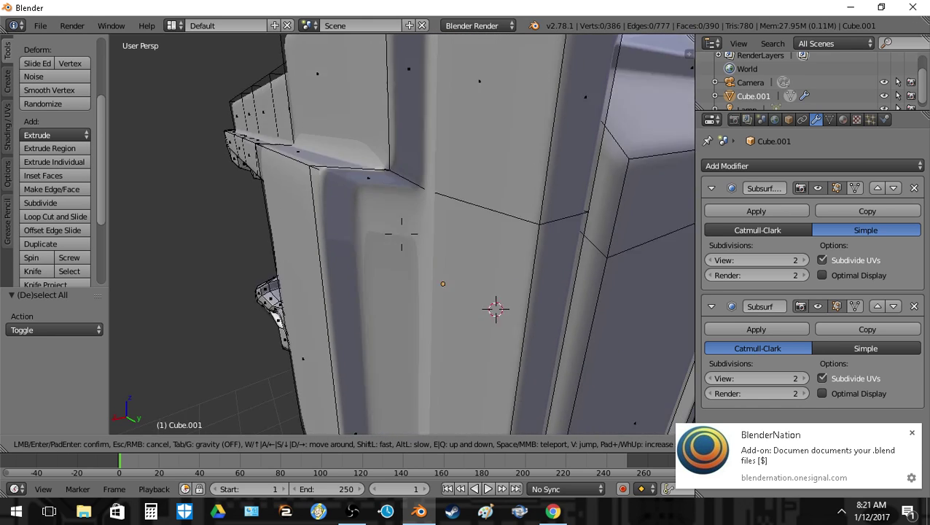
pyautogui.click(402, 233)
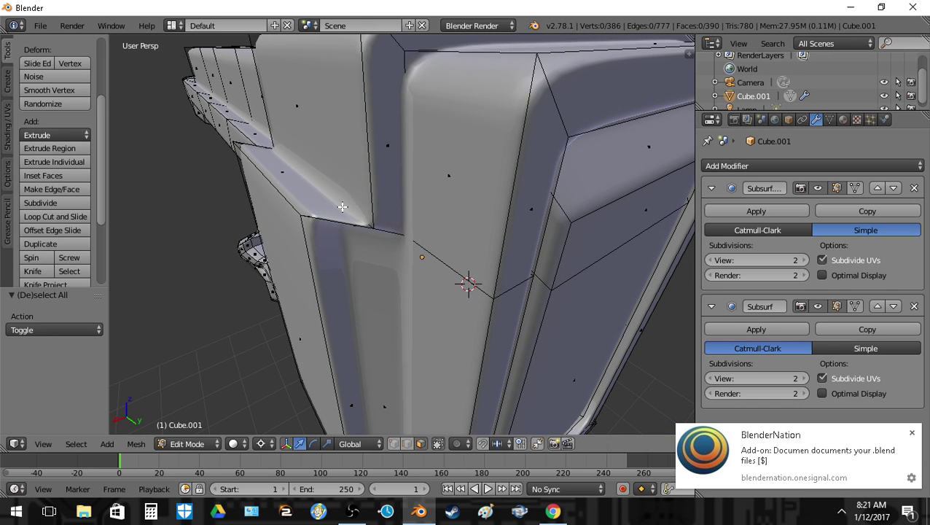
# - Select the inner shelf edges on both sides of the raised rear band and move them up about 0.18 along Z
pyautogui.press('z')
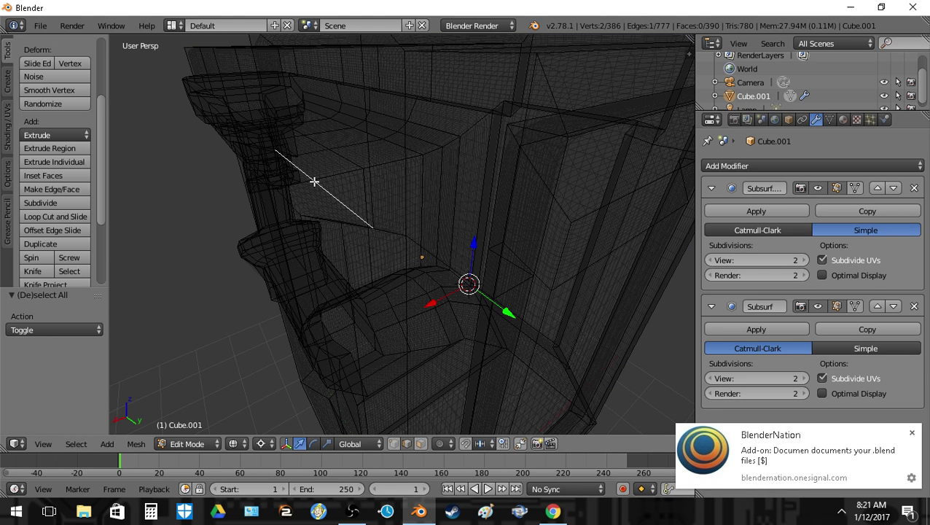
pyautogui.hotkey('shift', 'f')
pyautogui.click(349, 178)
pyautogui.press('z')
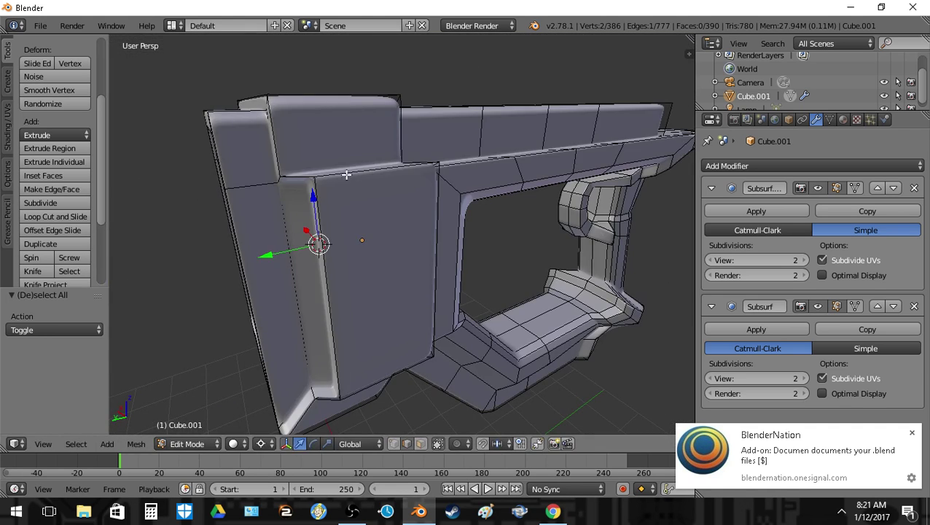
pyautogui.press('z')
pyautogui.keyDown('shift'); pyautogui.rightClick(401, 191); pyautogui.keyUp('shift')
pyautogui.press('z')
pyautogui.press('e')
pyautogui.press('z')
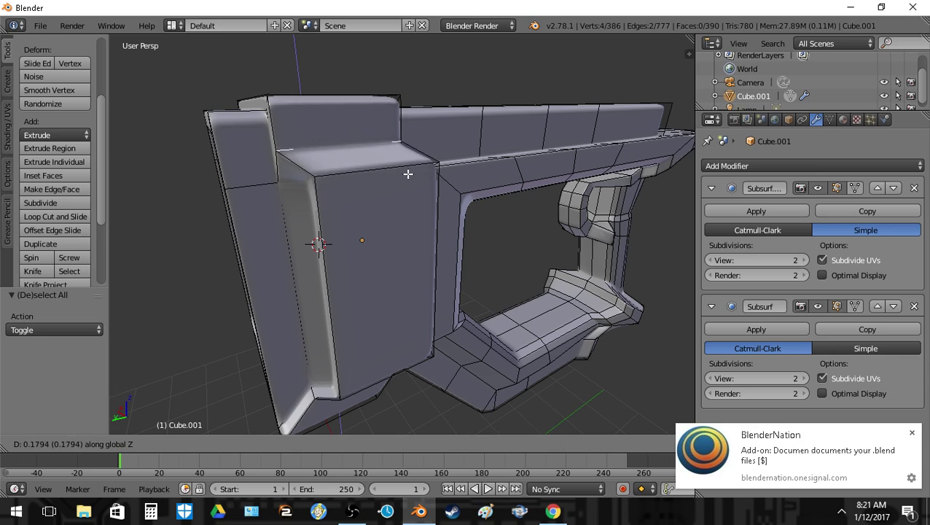
pyautogui.click(408, 171)
# - Snap the 3D cursor to the two raised shelf edges and scale them to about 0.64 along Y
pyautogui.hotkey('shift', 's')
pyautogui.click(466, 172)
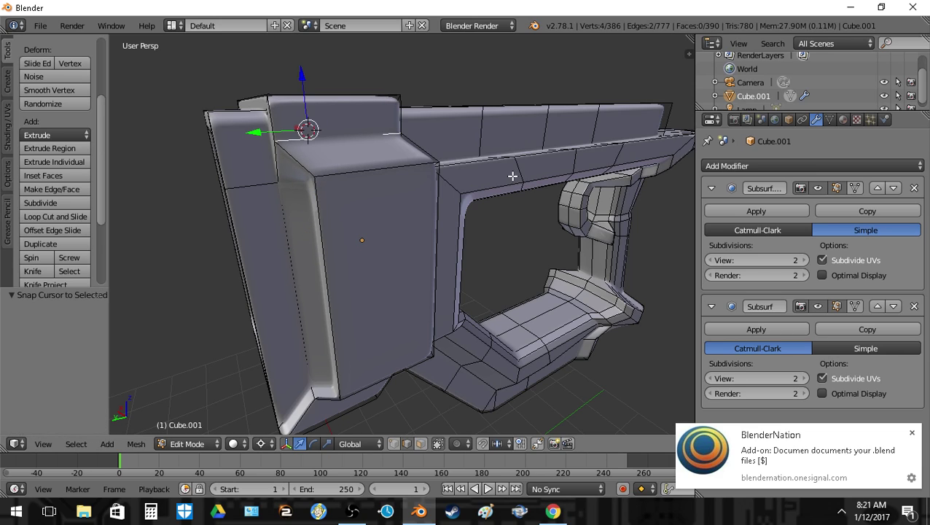
pyautogui.press('s')
pyautogui.press('x')
pyautogui.press('y')
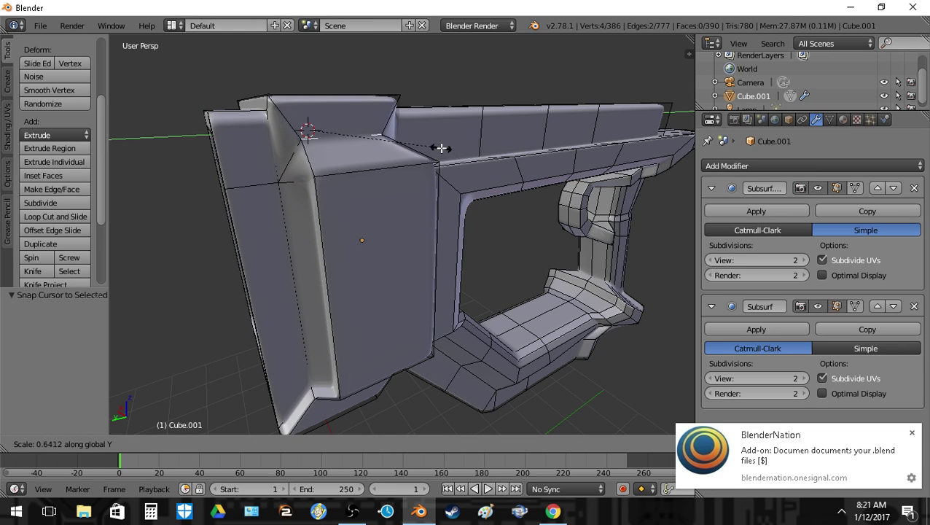
pyautogui.click(447, 151)
# - Try to edge-slide the lower edges on both sides of the rear block together by a factor of 0.5
pyautogui.press('Tab')
pyautogui.hotkey('shift', 'f')
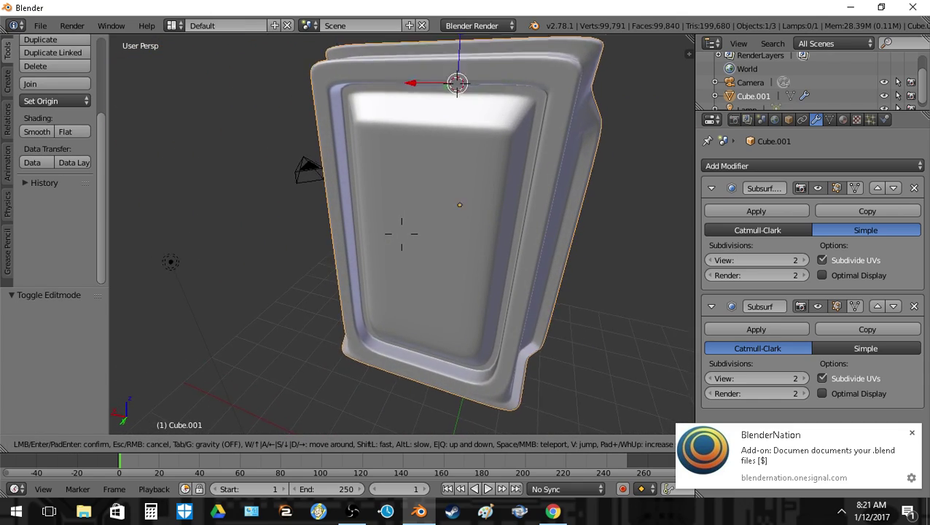
pyautogui.click(436, 199)
pyautogui.press('Tab')
pyautogui.press('z')
pyautogui.rightClick(440, 193)
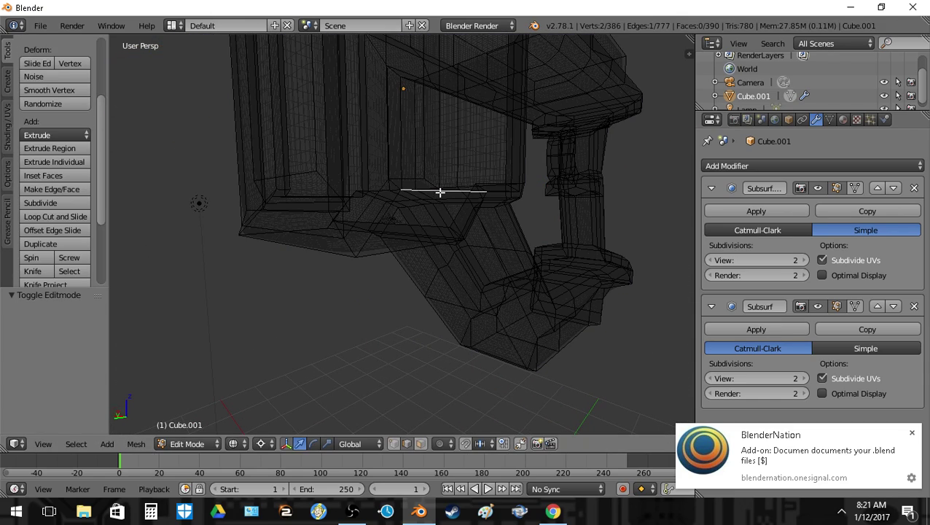
pyautogui.hotkey('shift', 'f')
pyautogui.press('a')
pyautogui.click(401, 235)
pyautogui.press('z')
pyautogui.hotkey('shift', 'f')
pyautogui.press('a')
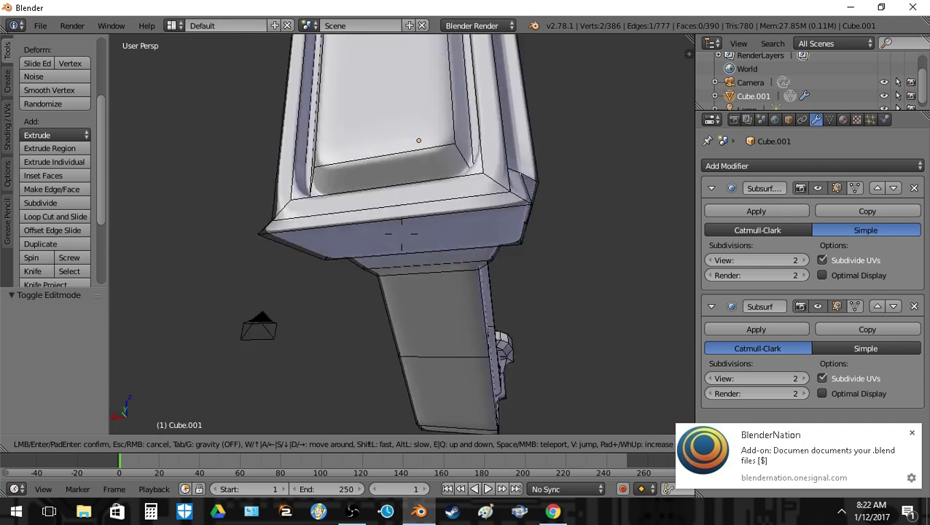
pyautogui.press('w')
pyautogui.press('s')
pyautogui.click(402, 234)
pyautogui.keyDown('shift'); pyautogui.rightClick(428, 244); pyautogui.keyUp('shift')
pyautogui.press('z')
pyautogui.press('z')
pyautogui.hotkey('ctrl', 'e')
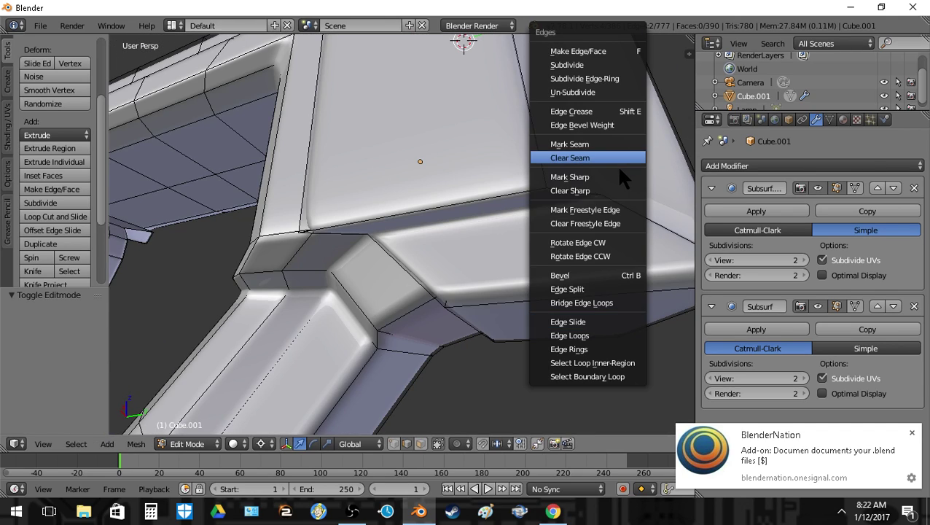
pyautogui.click(605, 323)
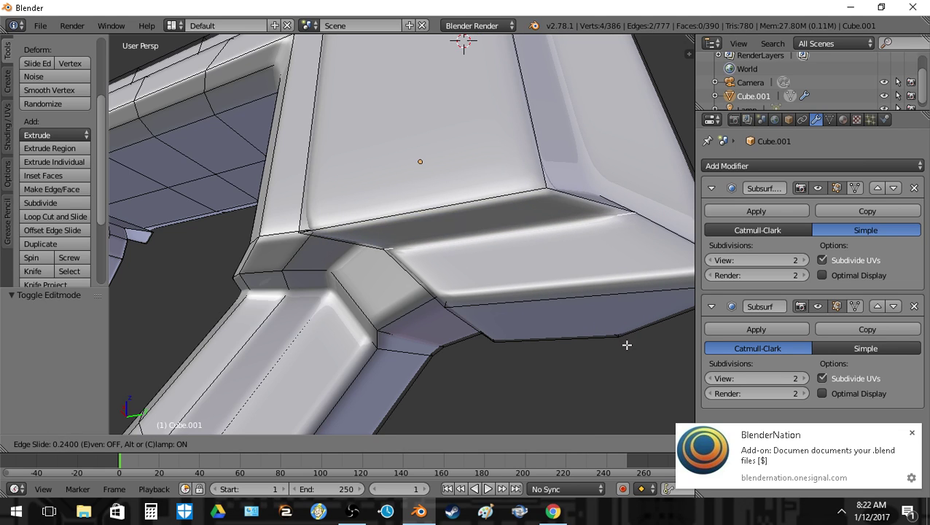
pyautogui.click(630, 353)
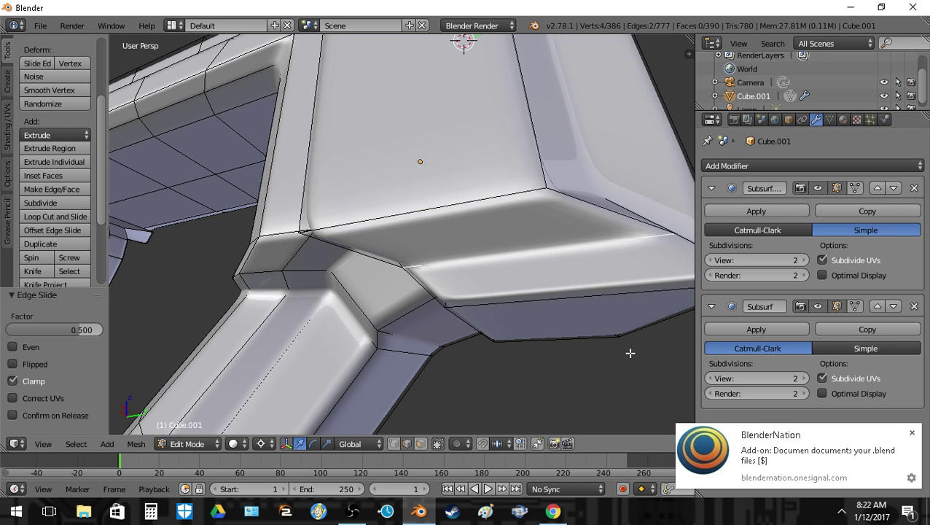
pyautogui.press('z')
pyautogui.hotkey('shift', 'f')
pyautogui.click(401, 235)
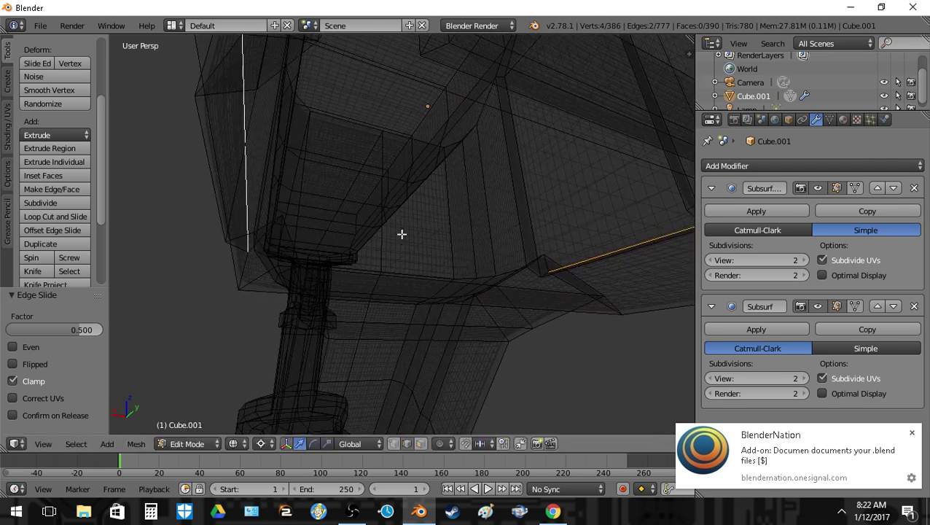
# - Select only the lower side edge beneath one side of the rear block and edge-slide it by a factor of 0.5
pyautogui.hotkey('shift', 'f')
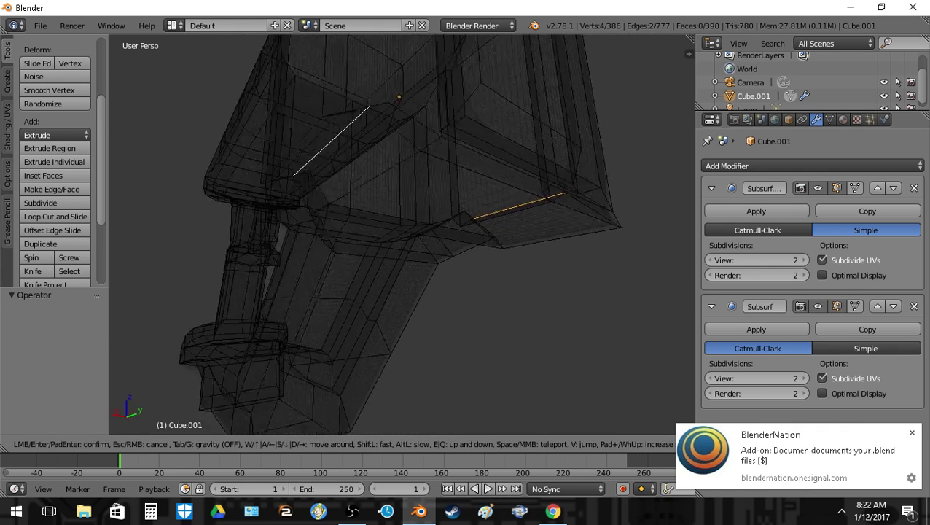
pyautogui.click(350, 220)
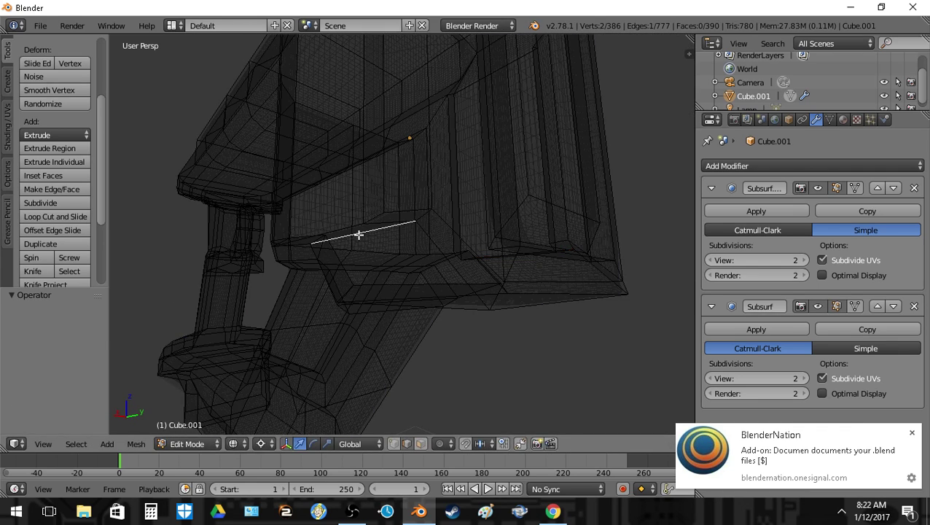
pyautogui.press('z')
pyautogui.hotkey('ctrl', 'e')
pyautogui.click(369, 320)
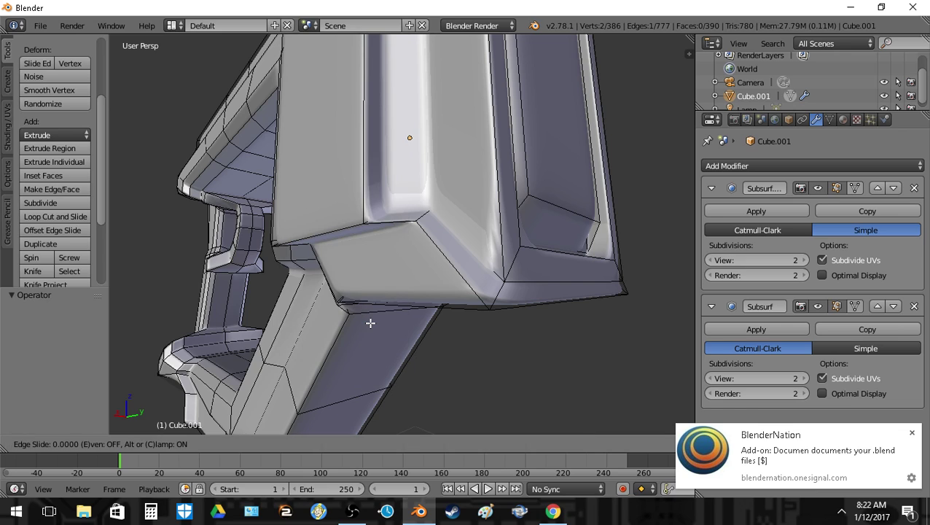
pyautogui.write('.5')
pyautogui.press('Return')
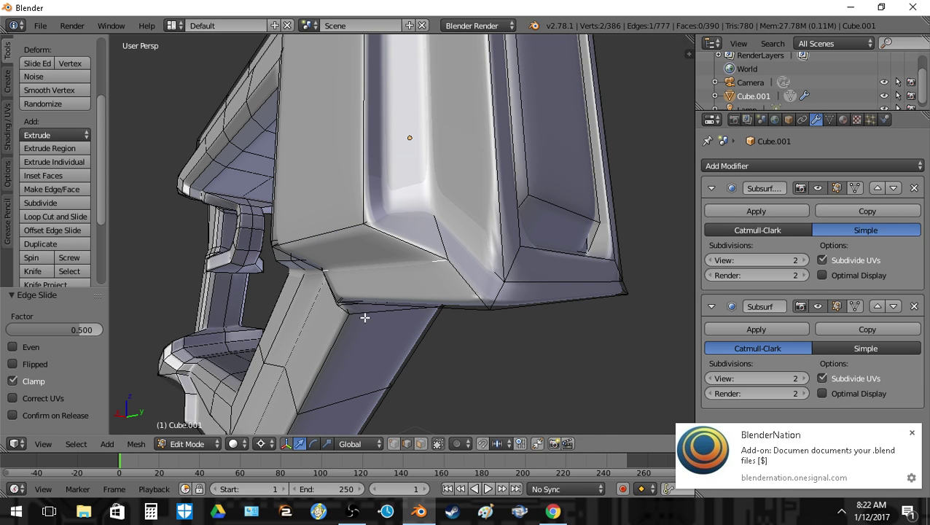
# - Edge-slide the matching lower edge on the opposite side of the rear block by a factor of 0.5
pyautogui.press('Tab')
pyautogui.hotkey('shift', 'f')
pyautogui.press('d')
pyautogui.click(501, 231)
pyautogui.press('Tab')
pyautogui.press('z')
pyautogui.rightClick(477, 224)
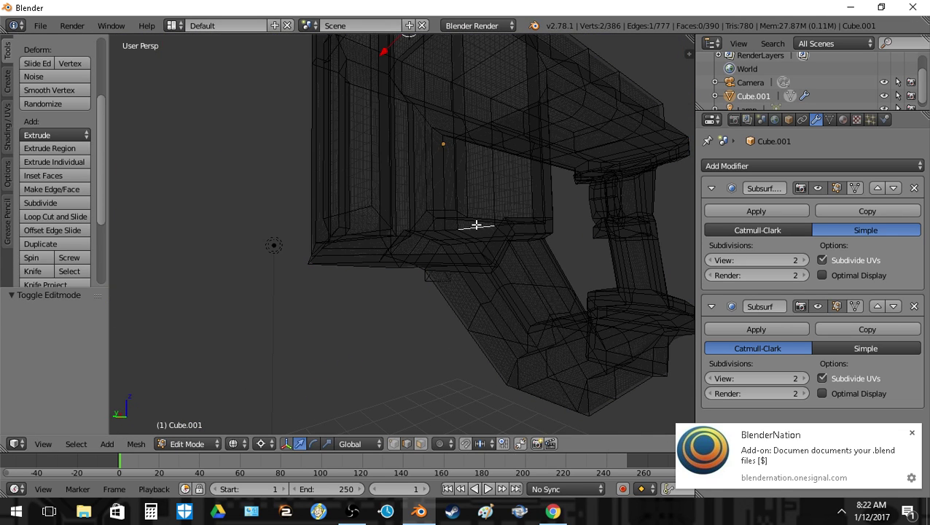
pyautogui.press('z')
pyautogui.hotkey('ctrl', 'e')
pyautogui.click(454, 317)
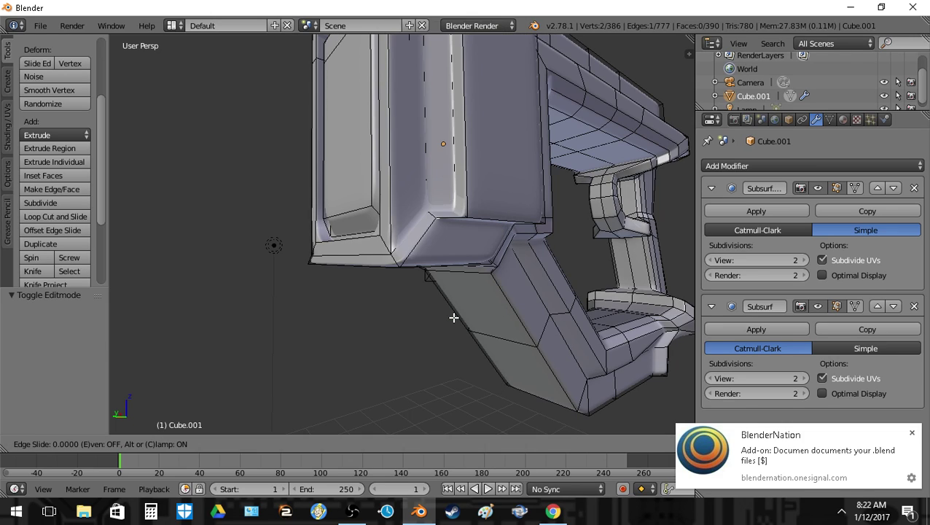
pyautogui.write('.5')
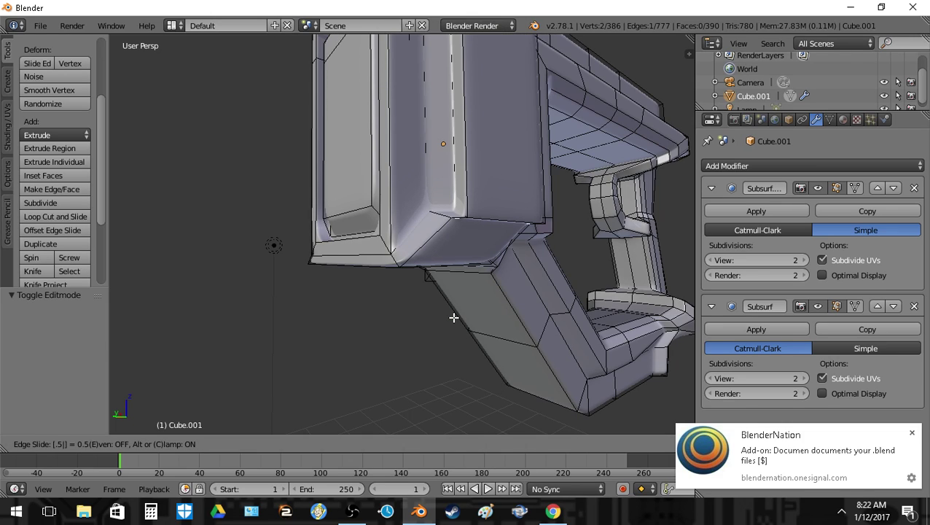
pyautogui.press('Return')
# - Snap the 3D cursor to the selected edges at the rear block's underside and scale them inward along X
pyautogui.press('Tab')
pyautogui.hotkey('shift', 'f')
pyautogui.press('a')
pyautogui.press('e')
pyautogui.press('q')
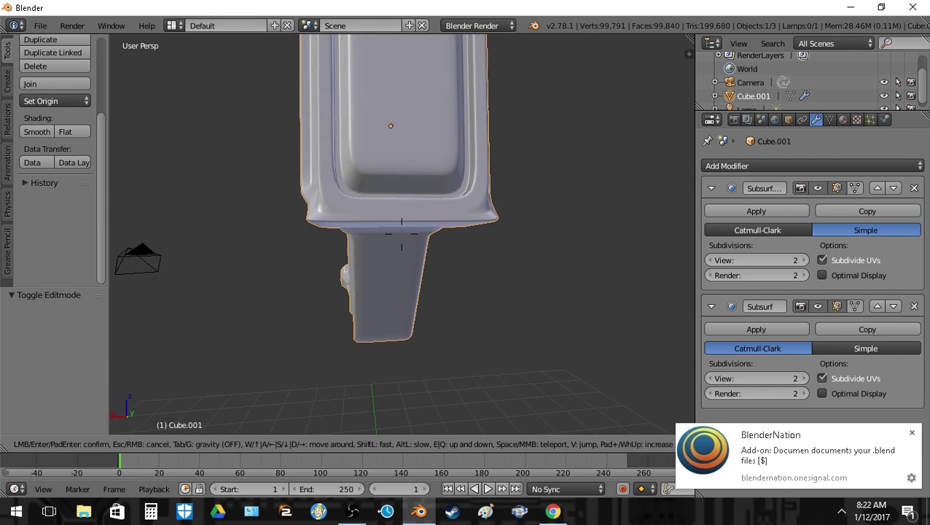
pyautogui.press('Return')
pyautogui.press('Tab')
pyautogui.hotkey('shift', 's')
pyautogui.click(603, 221)
pyautogui.hotkey('shift', 's')
pyautogui.click(602, 226)
pyautogui.press('s')
pyautogui.press('x')
pyautogui.click(567, 222)
# - Select the ring of crosswise edges along the body's centre and subdivide it with one cut
pyautogui.press('Tab')
pyautogui.hotkey('shift', 'f')
pyautogui.press('d')
pyautogui.press('s')
pyautogui.click(402, 234)
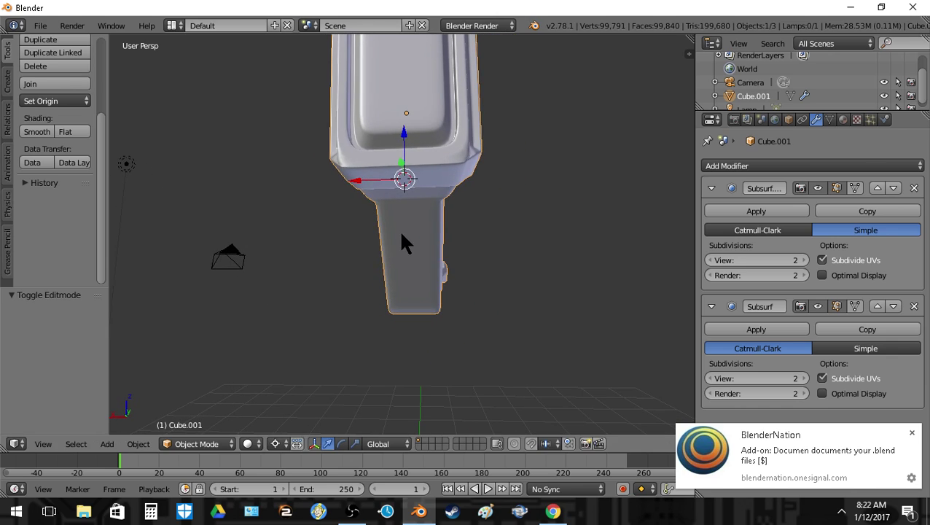
pyautogui.press('Tab')
pyautogui.press('a')
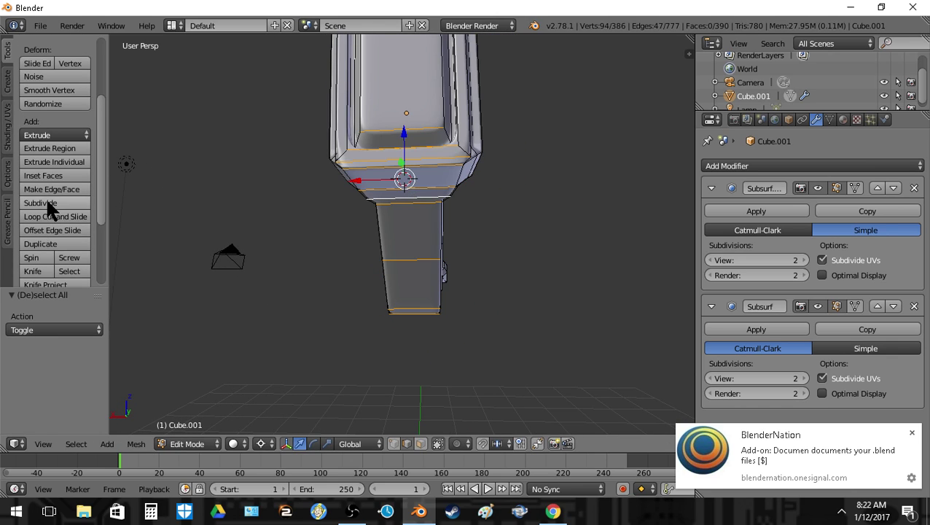
pyautogui.click(44, 204)
pyautogui.press('z')
pyautogui.hotkey('shift', 'f')
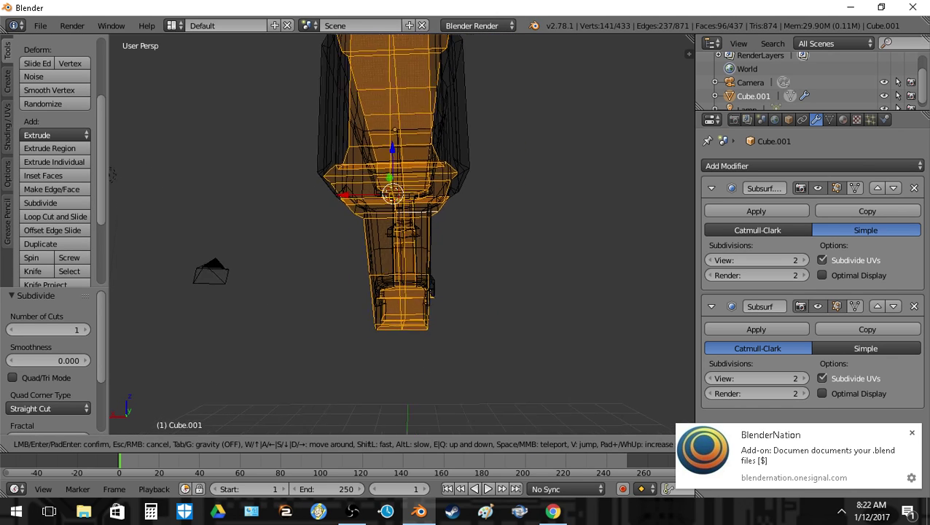
pyautogui.click(434, 247)
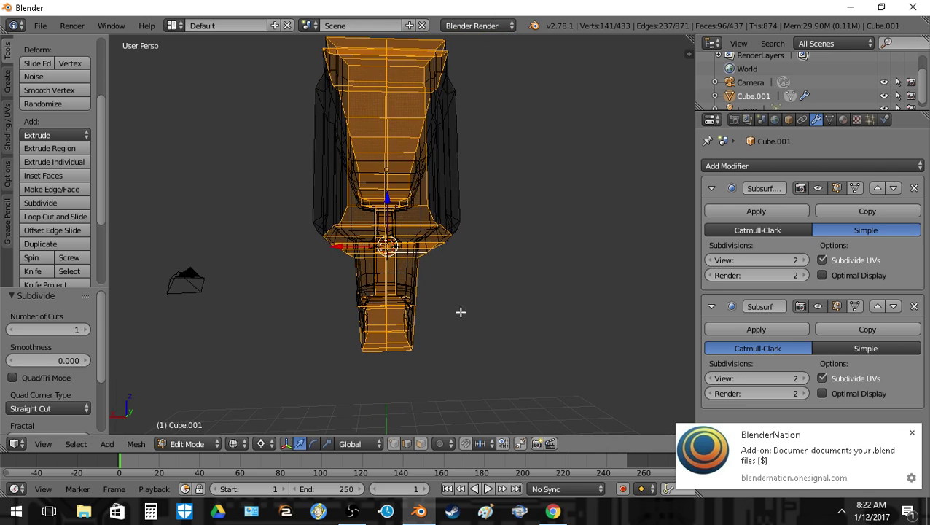
# - Box-select all vertices on one side of the body's centre line and delete them
pyautogui.press('a')
pyautogui.press('z')
pyautogui.press('z')
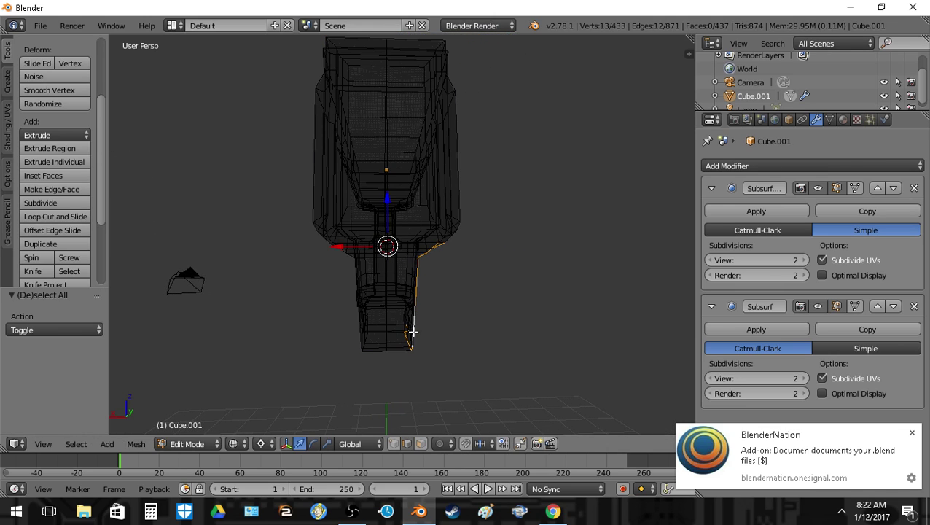
pyautogui.hotkey('shift', 'f')
pyautogui.click(393, 308)
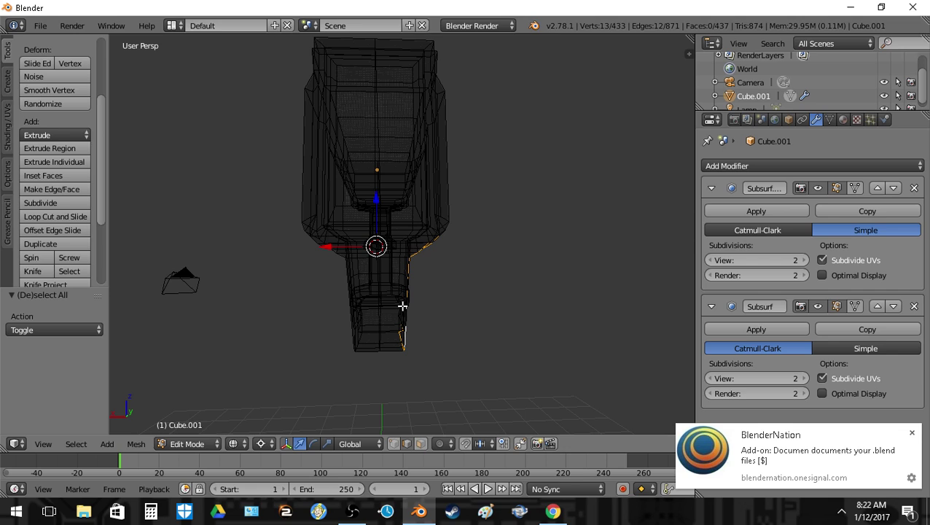
pyautogui.hotkey('shift', 'f')
pyautogui.click(401, 234)
pyautogui.press('a')
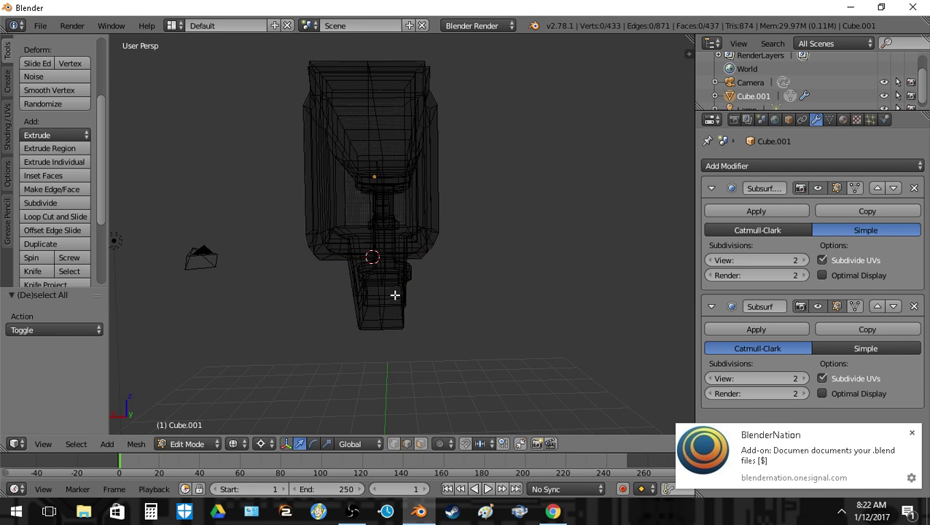
pyautogui.press('b')
pyautogui.moveTo(389, 360); pyautogui.dragTo(494, 39)
pyautogui.press('x')
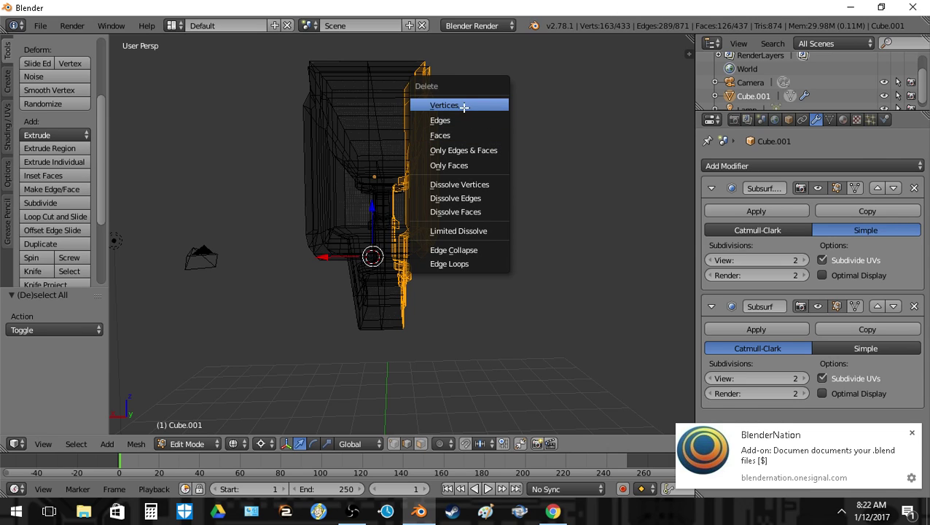
pyautogui.click(463, 107)
pyautogui.press('z')
pyautogui.press('a')
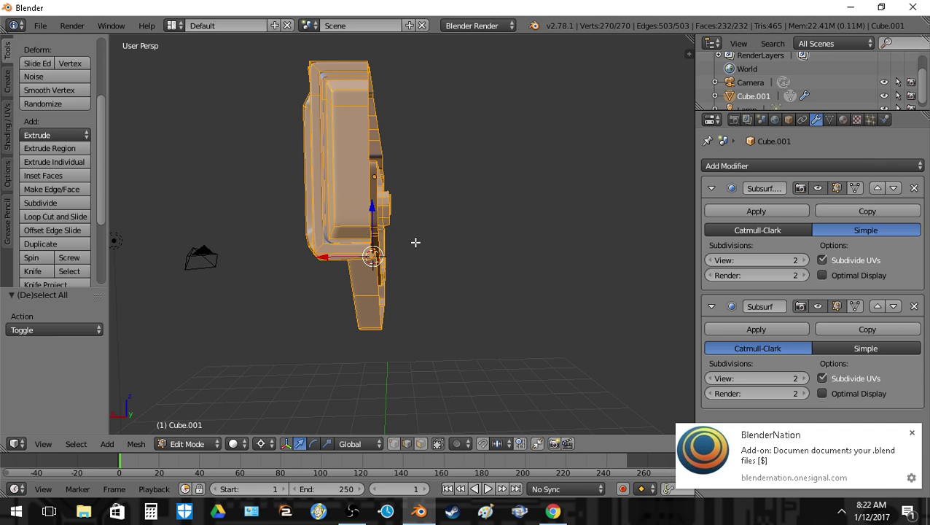
# - Select the leftover edge loop on the trigger ring beyond the centre line and delete its vertices
pyautogui.hotkey('shift', 'f')
pyautogui.click(402, 235)
pyautogui.press('a')
pyautogui.keyDown('alt'); pyautogui.rightClick(396, 223); pyautogui.keyUp('alt')
pyautogui.hotkey('shift', 'f')
pyautogui.press('w')
pyautogui.click(402, 234)
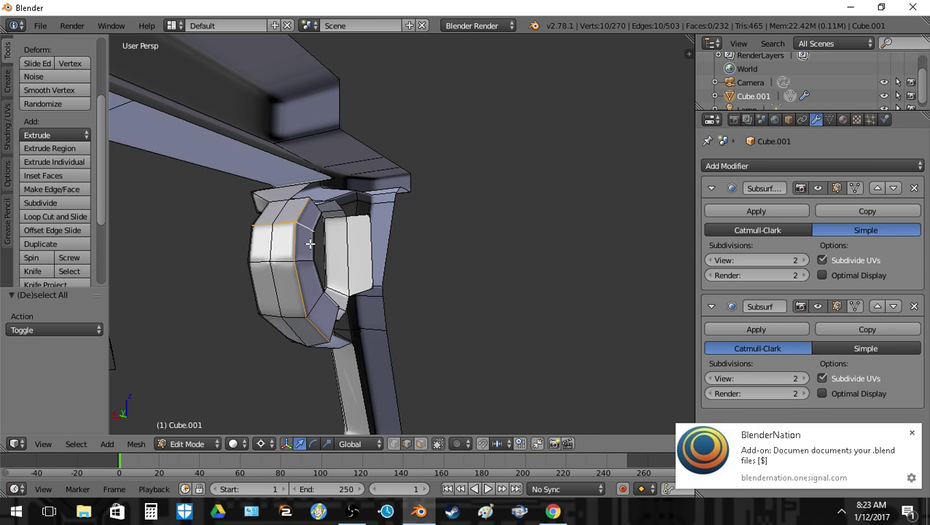
pyautogui.keyDown('shift'); pyautogui.rightClick(315, 247); pyautogui.keyUp('shift')
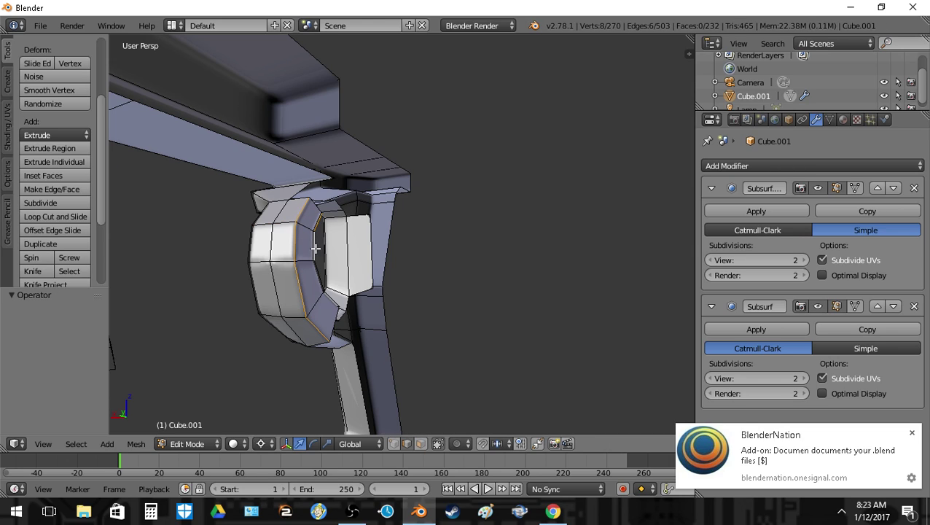
pyautogui.press('x')
pyautogui.click(352, 295)
# - Delete the last stray vertices beyond the centre line beside the trigger ring
pyautogui.hotkey('shift', 'f')
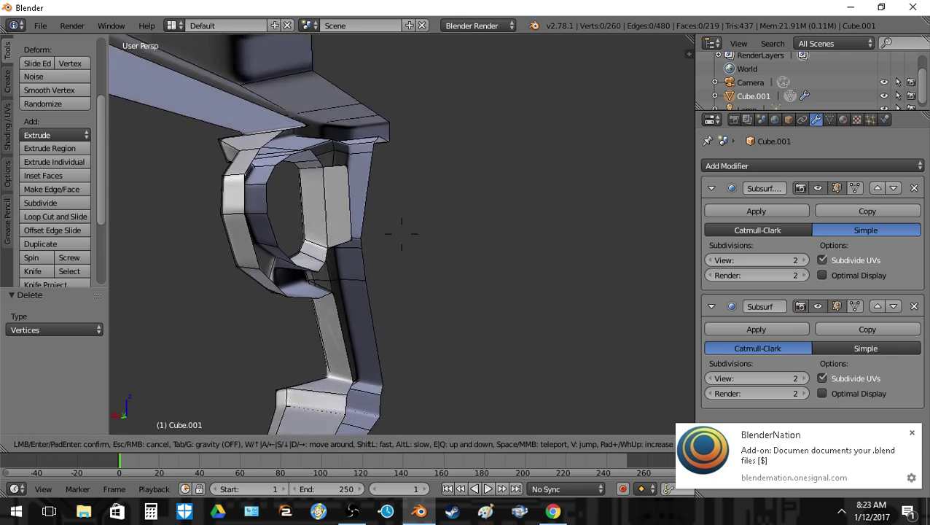
pyautogui.press('s')
pyautogui.press('a')
pyautogui.click(402, 233)
pyautogui.press('x')
pyautogui.click(409, 167)
# - Add a Mirror modifier to the remaining half of the body, check it in Object Mode and return to Edit Mode
pyautogui.press('a')
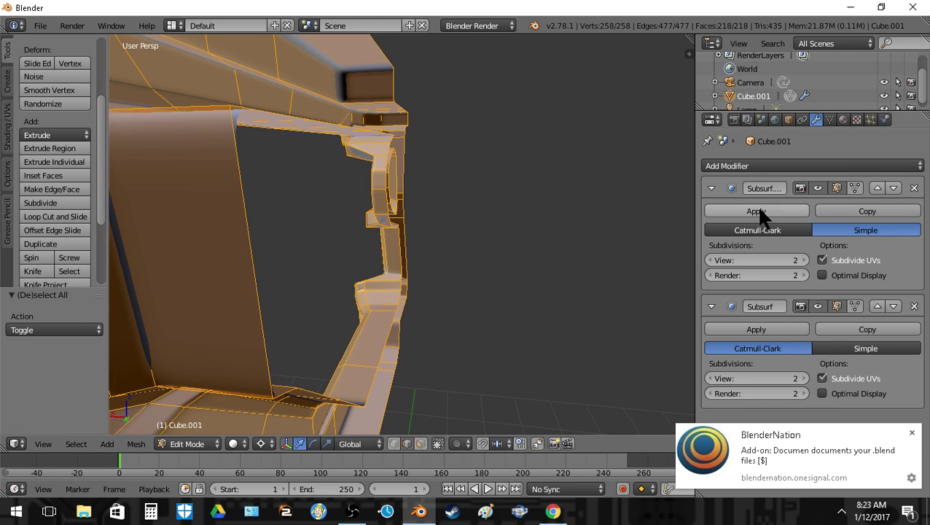
pyautogui.click(756, 165)
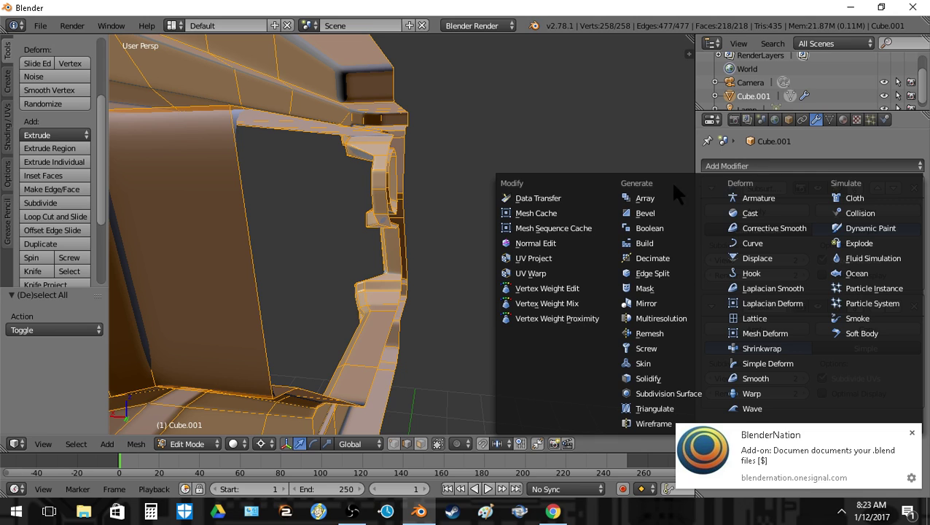
pyautogui.click(661, 303)
pyautogui.press('Tab')
pyautogui.hotkey('shift', 'f')
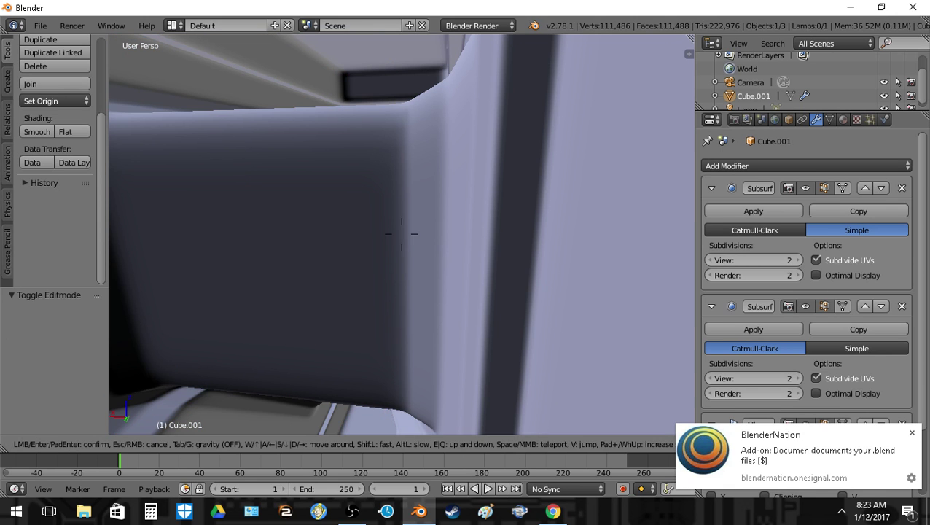
pyautogui.press('s')
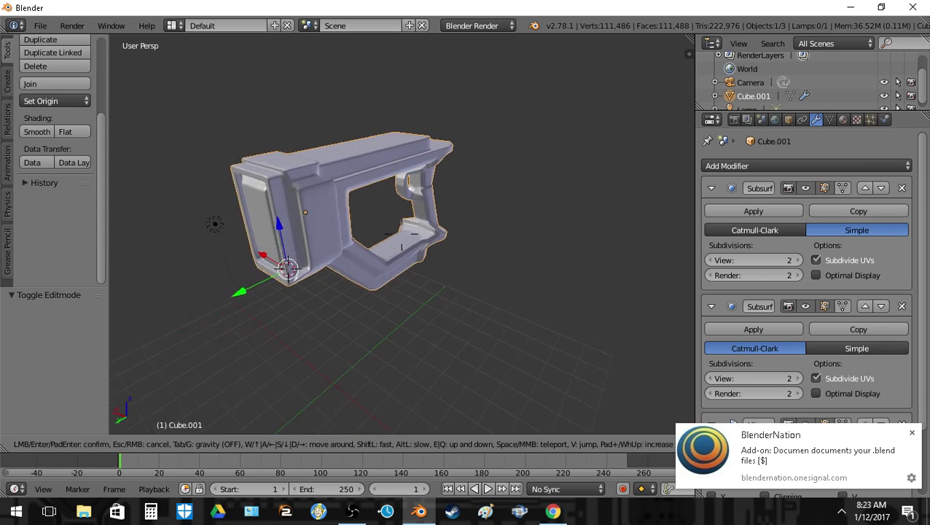
pyautogui.press('w')
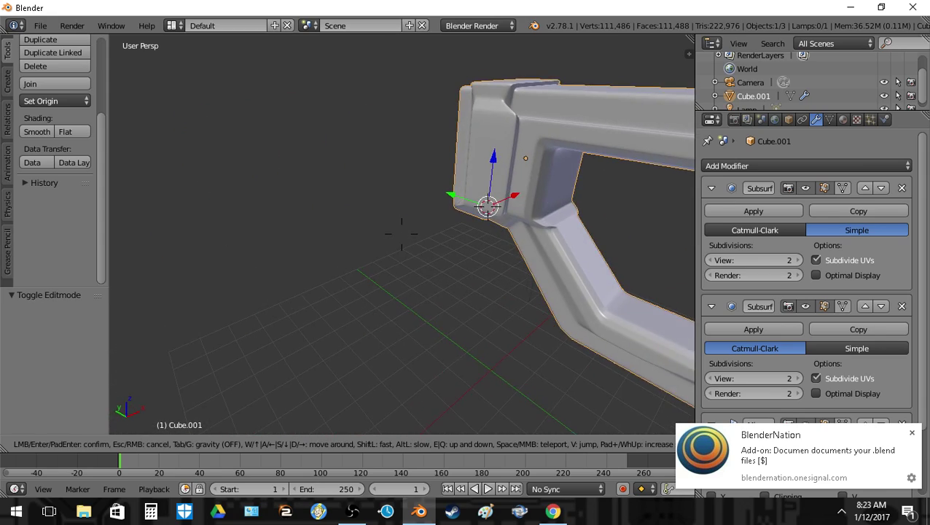
pyautogui.press('d')
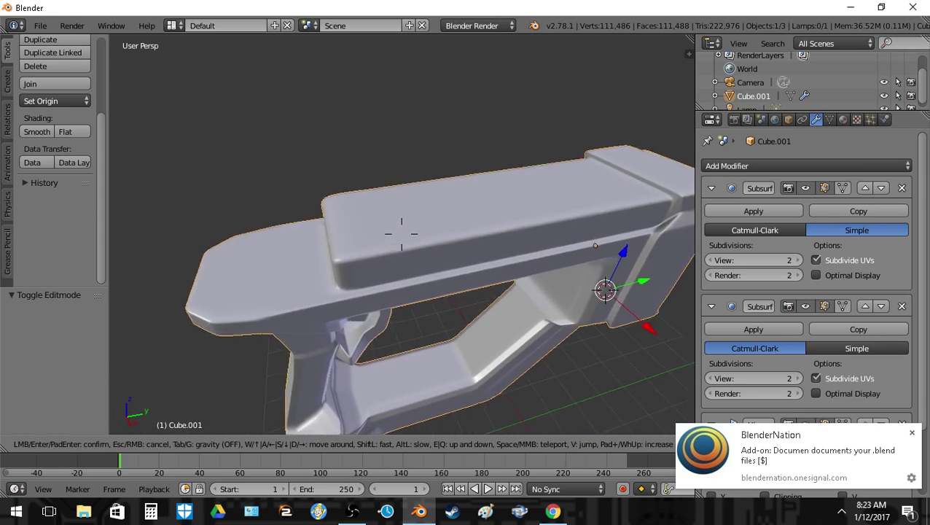
pyautogui.press('s')
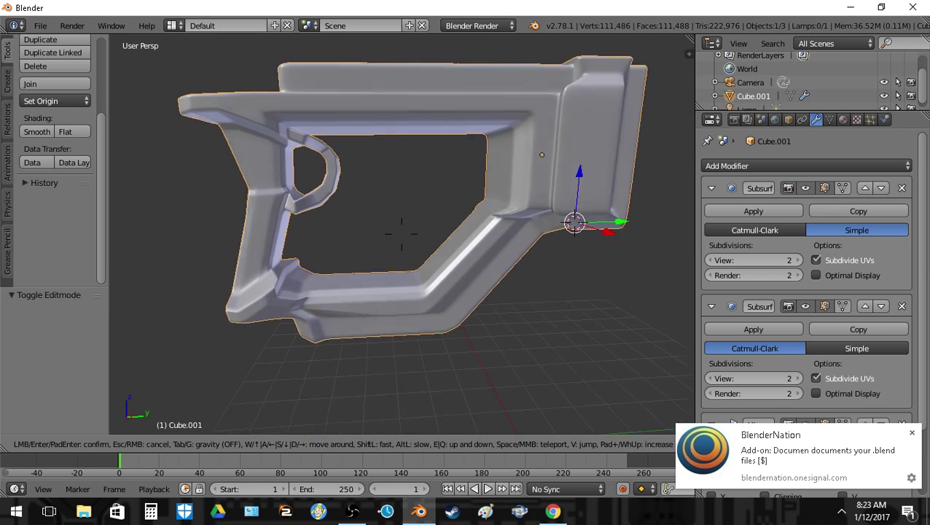
pyautogui.click(395, 255)
pyautogui.press('Tab')
pyautogui.press('a')
pyautogui.press('b')
pyautogui.moveTo(365, 345); pyautogui.dragTo(610, 78)
pyautogui.press('s')
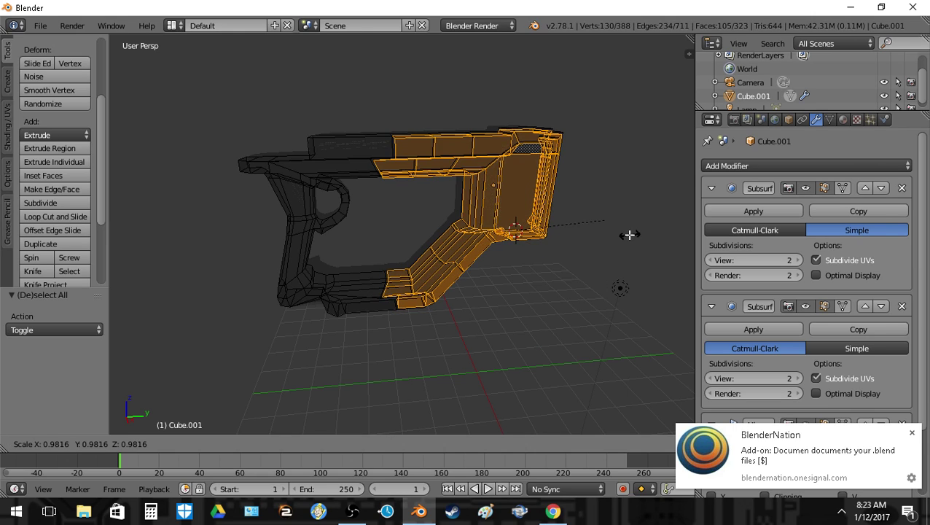
pyautogui.rightClick(596, 206)
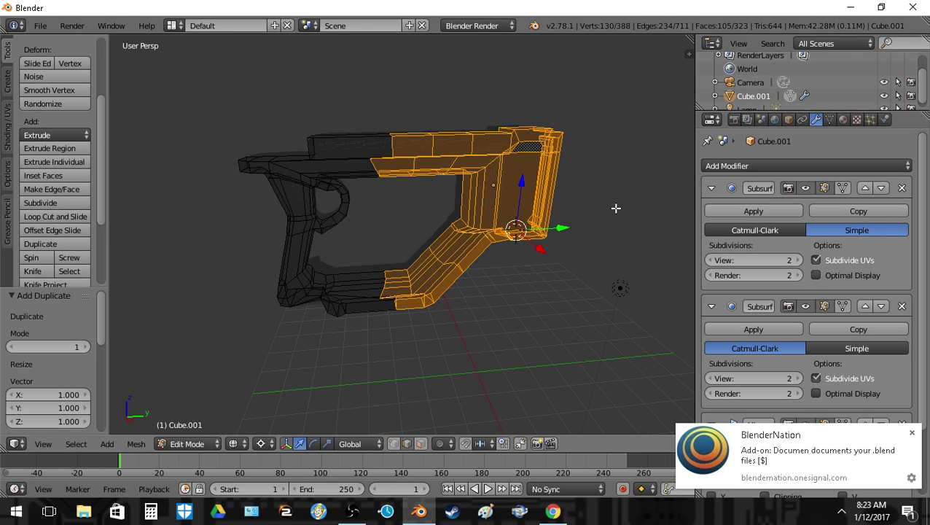
pyautogui.press('s')
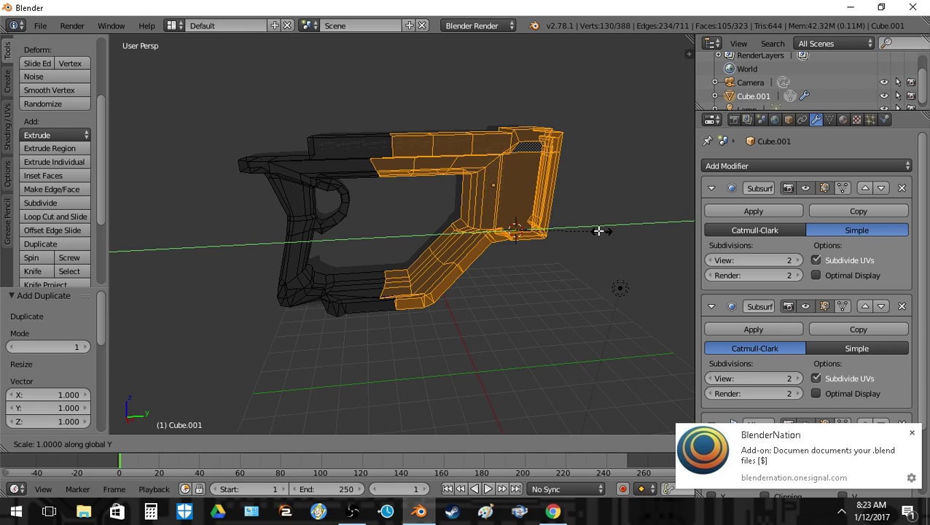
pyautogui.rightClick(598, 230)
pyautogui.hotkey('ctrl', 'z')
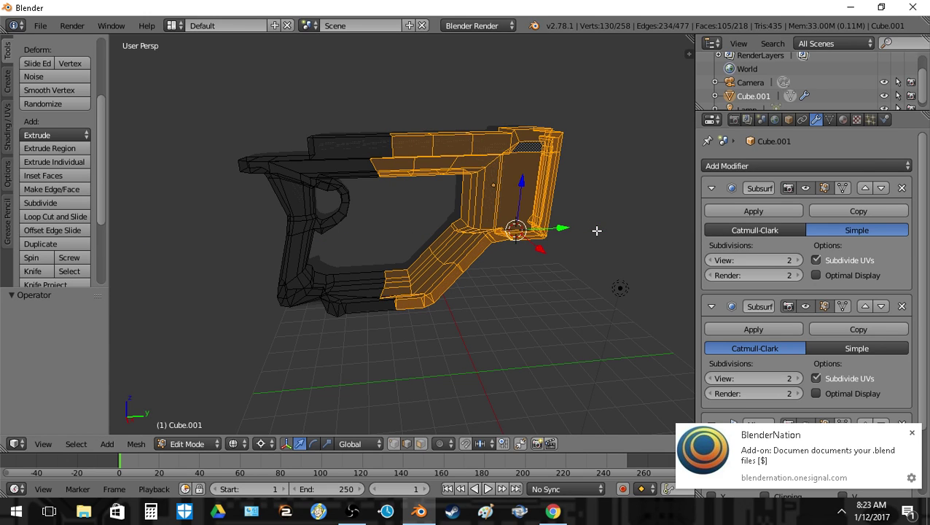
# - Box-select the rear section of the body, including the rear block, and snap the 3D cursor to the selection
pyautogui.press('a')
pyautogui.press('b')
pyautogui.moveTo(372, 358); pyautogui.dragTo(592, 64)
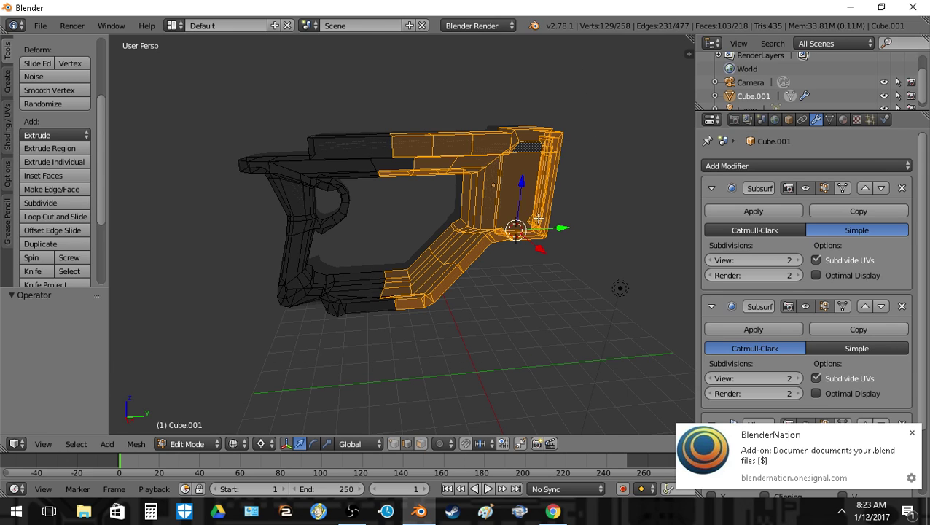
pyautogui.press('b')
pyautogui.moveTo(362, 357); pyautogui.dragTo(573, 100)
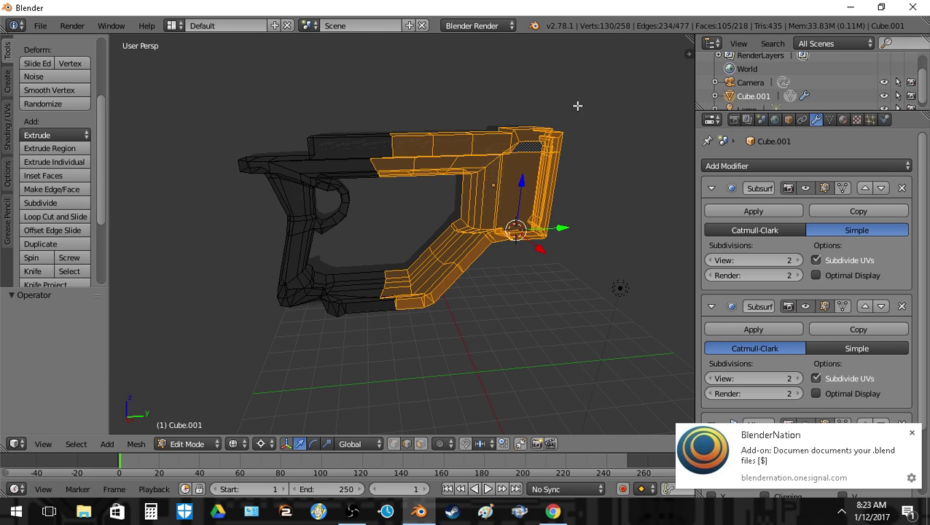
pyautogui.hotkey('shift', 's')
pyautogui.click(594, 209)
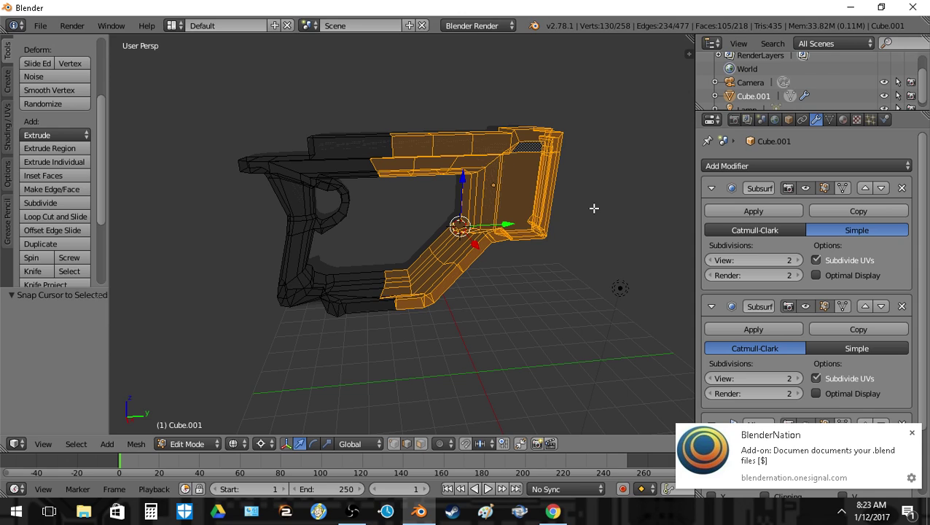
# - Scale the selected rear section by 0.757 along Y and move it about -1.18 along Y to shorten the body
pyautogui.press('s')
pyautogui.press('y')
pyautogui.click(562, 209)
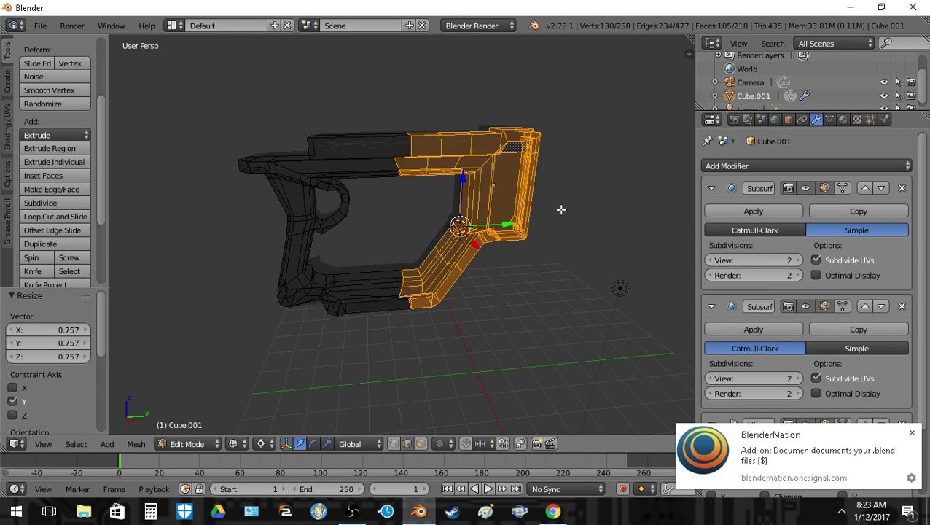
pyautogui.press('g')
pyautogui.press('y')
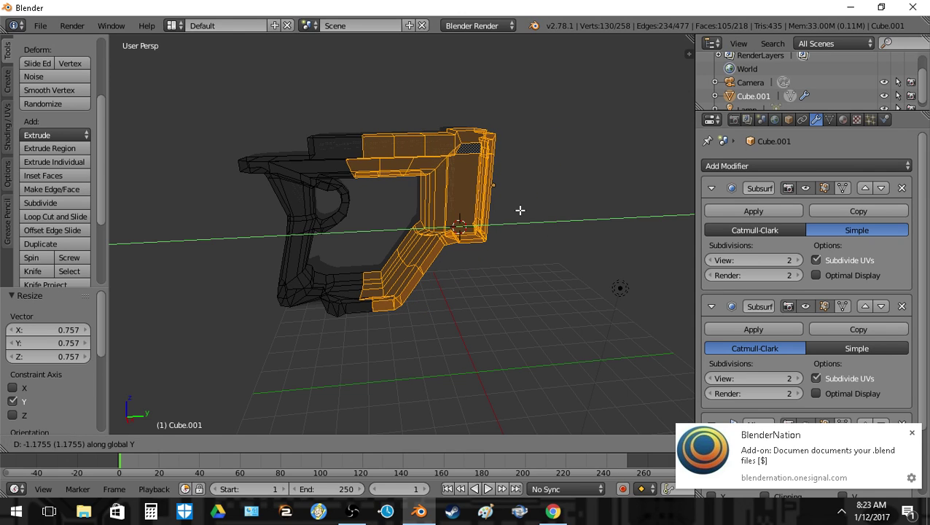
pyautogui.click(507, 201)
pyautogui.press('Tab')
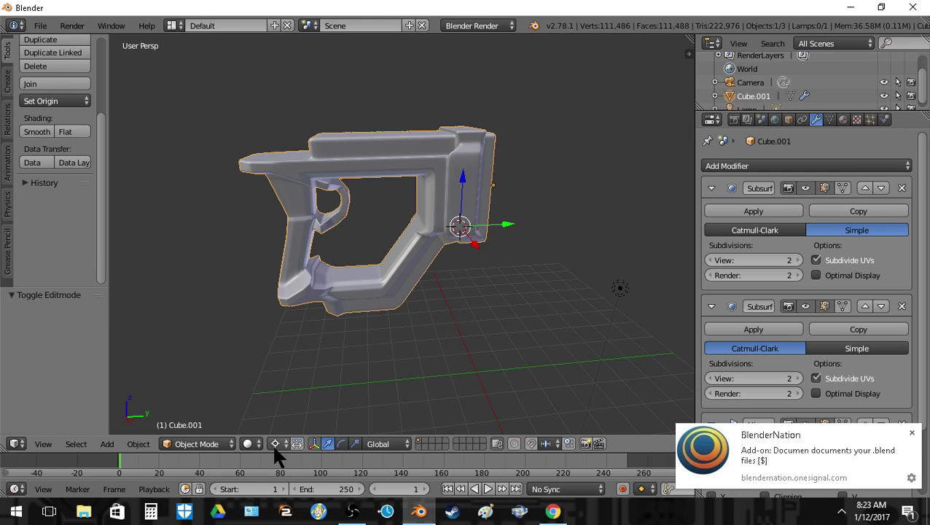
# - Preview the body in Rendered shading and examine the crease on the lower arm near the grip's foot
pyautogui.click(253, 444)
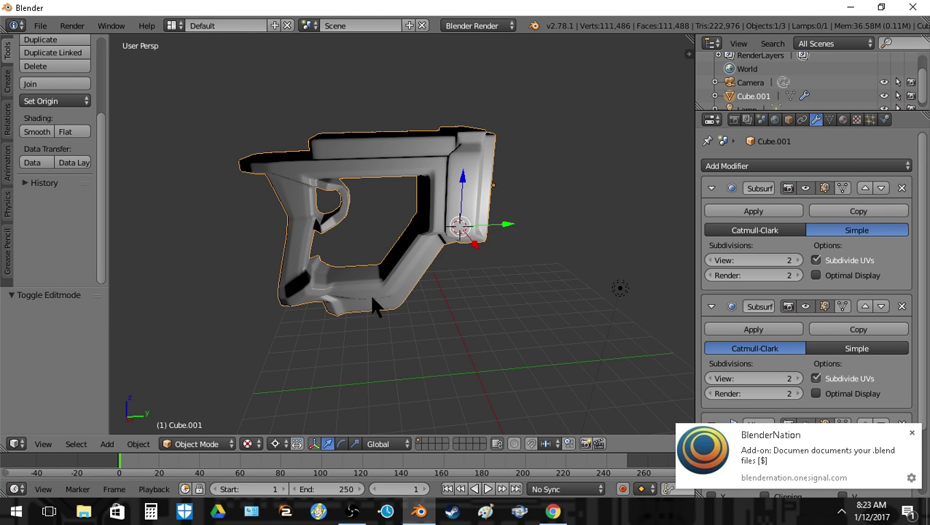
pyautogui.hotkey('shift', 'f')
pyautogui.press('w')
pyautogui.press('w')
pyautogui.press('d')
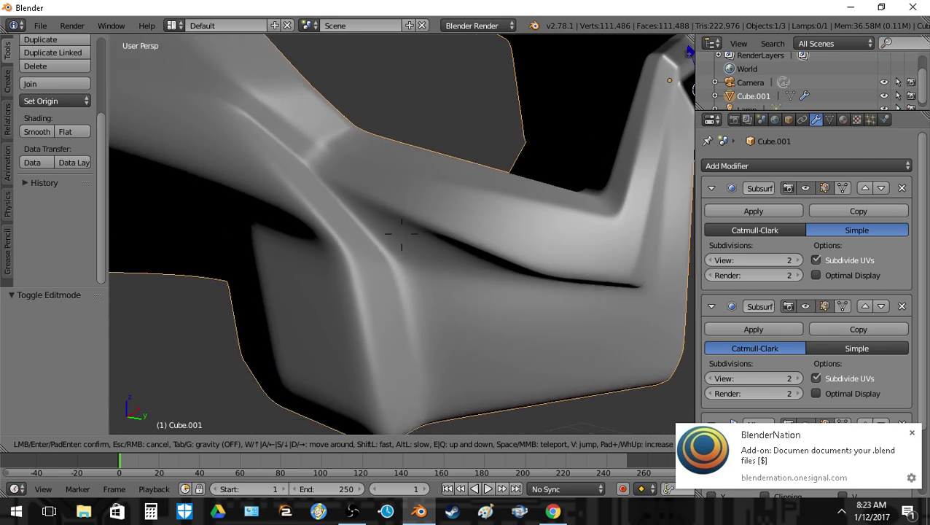
pyautogui.click(402, 234)
# - Select the vertex where the lower arm meets the grip's foot and vertex-slide it by a factor of 0.761
pyautogui.press('Tab')
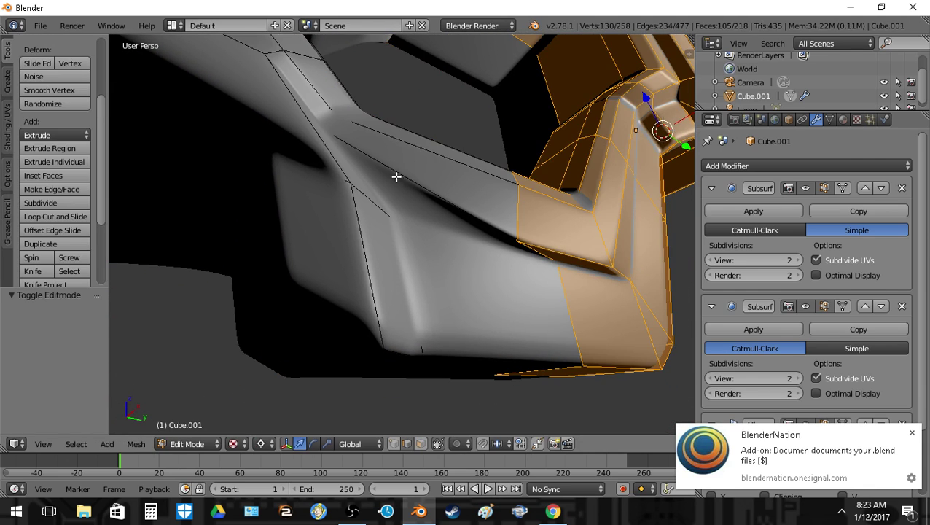
pyautogui.press('z')
pyautogui.rightClick(320, 125)
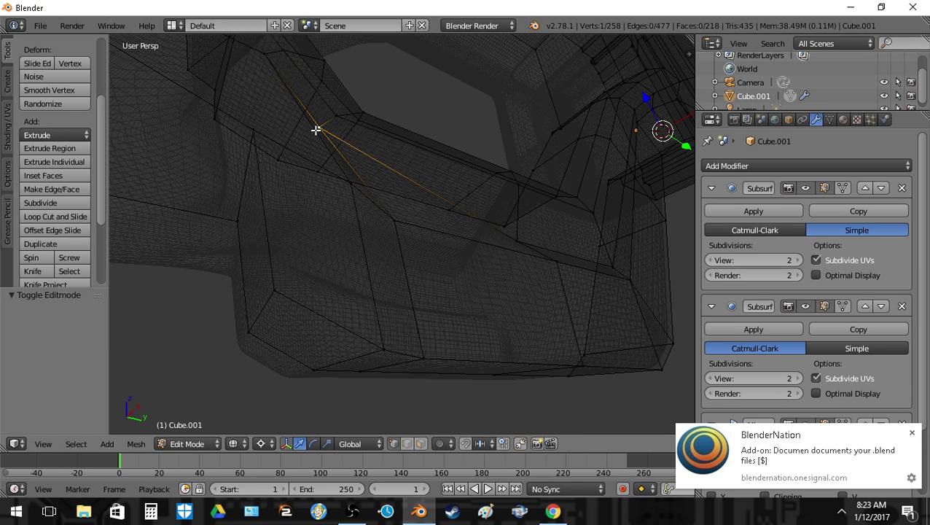
pyautogui.press('z')
pyautogui.hotkey('shift', 'v')
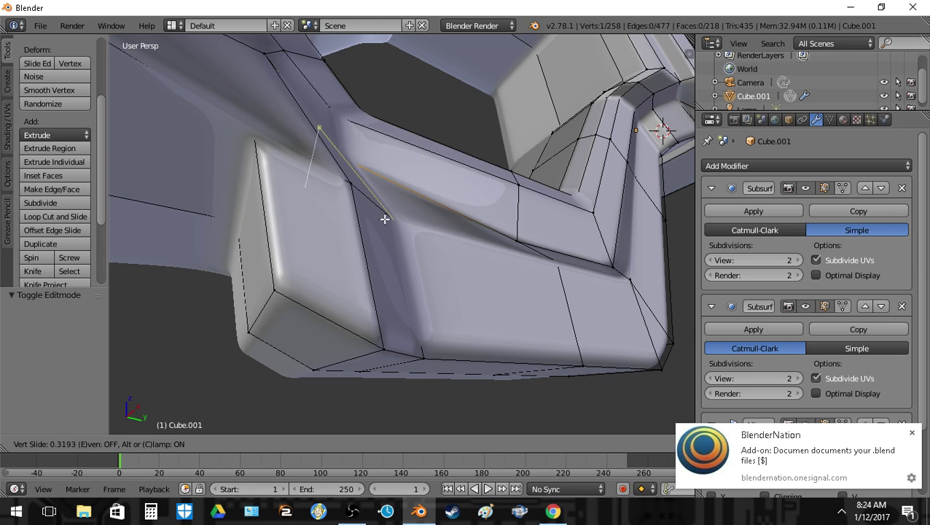
pyautogui.click(416, 262)
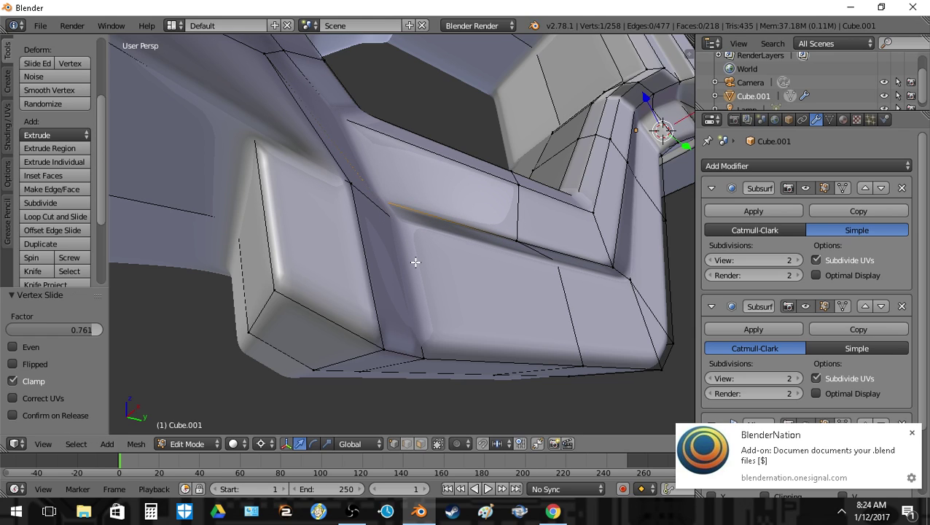
# - Vertex-slide the same junction vertex along the lower arm by a factor of 0.178 and return to Object Mode
pyautogui.press('z')
pyautogui.hotkey('shift', 'v')
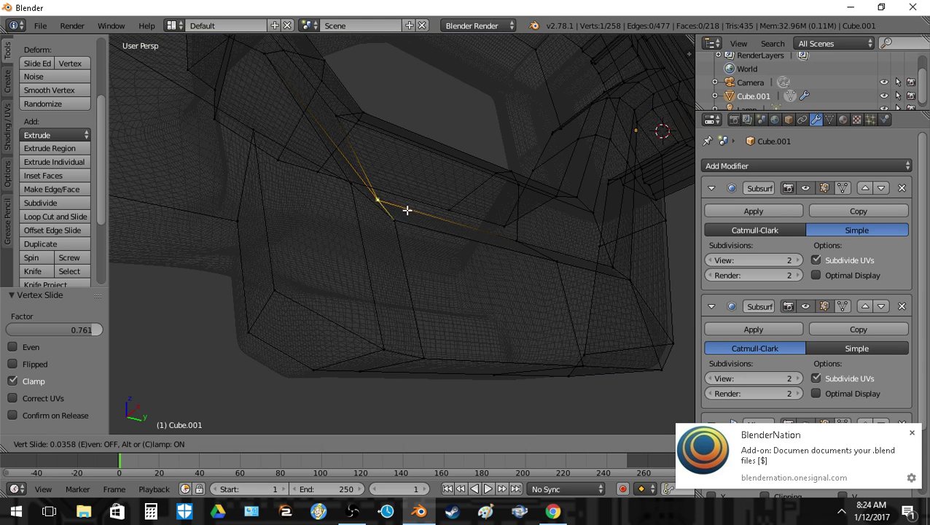
pyautogui.click(421, 210)
pyautogui.press('z')
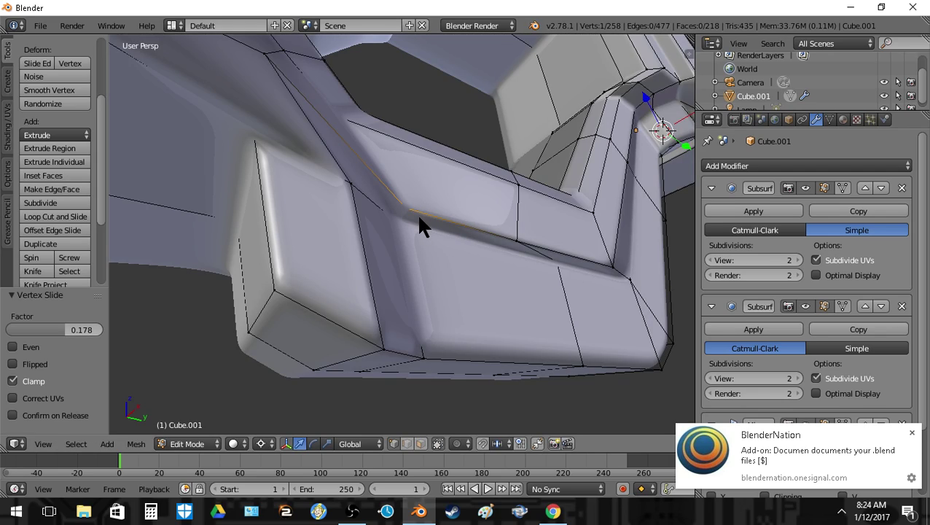
pyautogui.press('Tab')
# - Examine the smoothed body from several sides, including the grip, lower arm, rear end and front section
pyautogui.hotkey('shift', 'f')
pyautogui.press('e')
pyautogui.press('a')
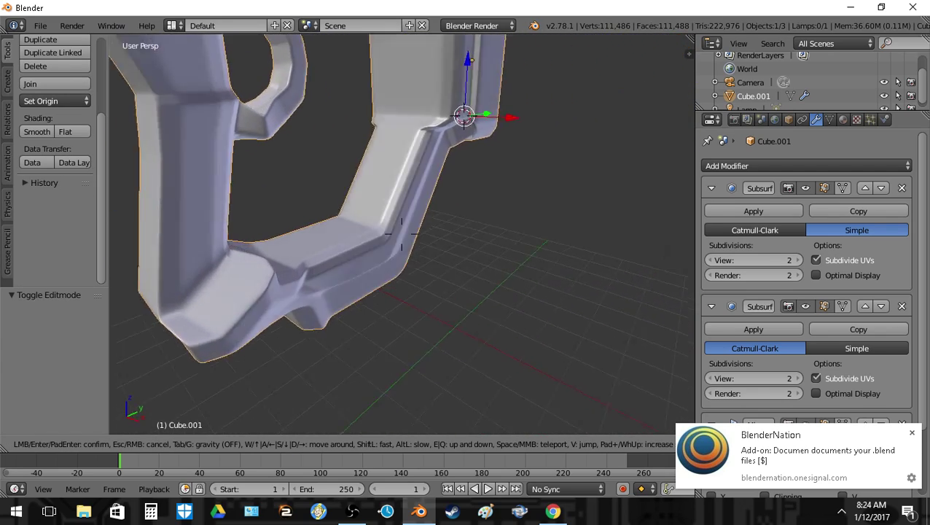
pyautogui.press('s')
pyautogui.press('a')
pyautogui.press('e')
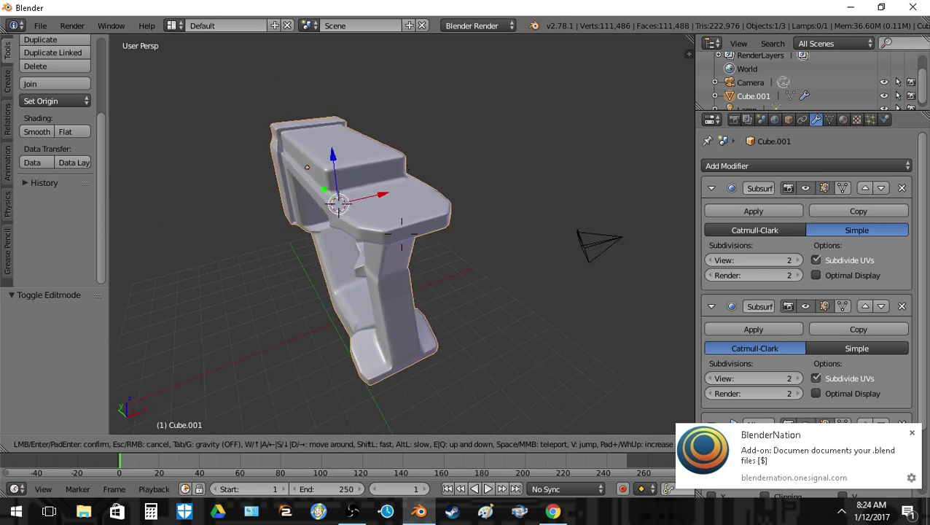
pyautogui.press('w')
pyautogui.press('a')
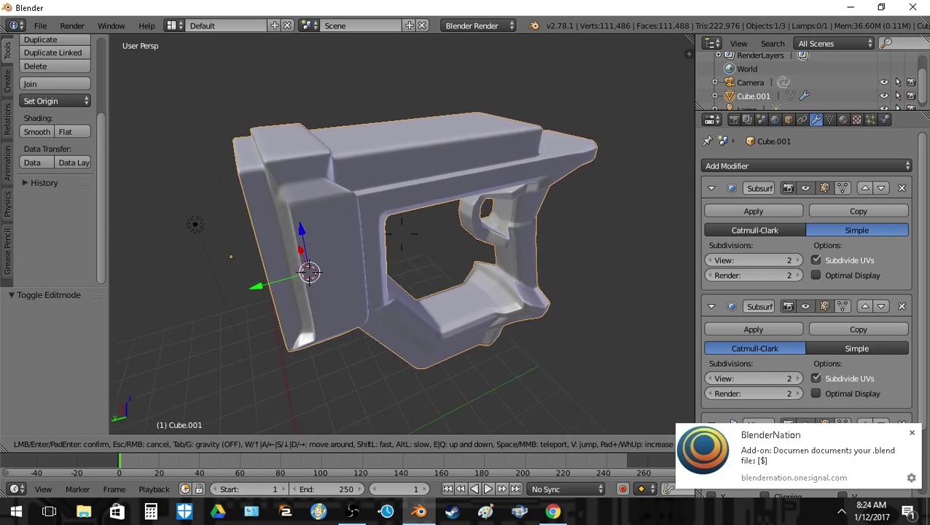
pyautogui.press('e')
pyautogui.press('s')
pyautogui.press('s')
pyautogui.press('d')
pyautogui.click(401, 234)
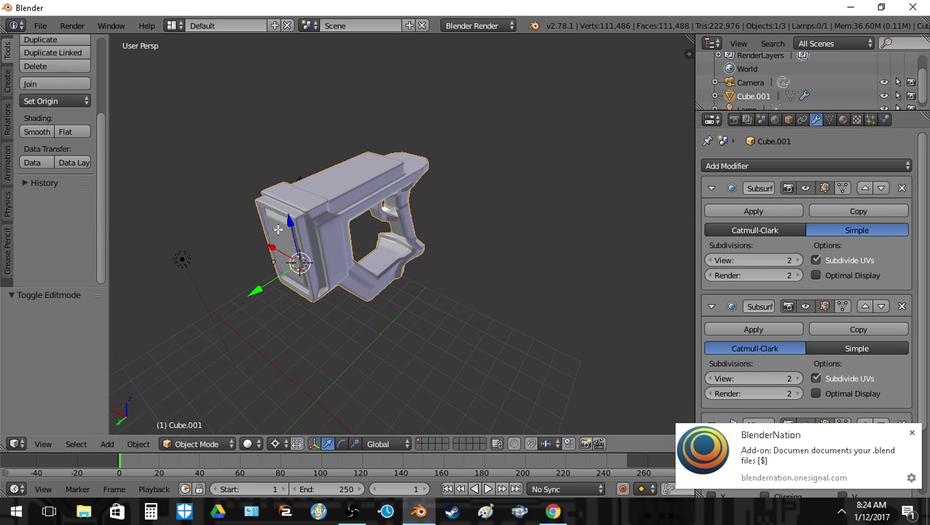
# - In face select mode, select the face loop running around the body directly behind the recessed front frame
pyautogui.press('Tab')
pyautogui.press('a')
pyautogui.hotkey('shift', 'f')
pyautogui.press('a')
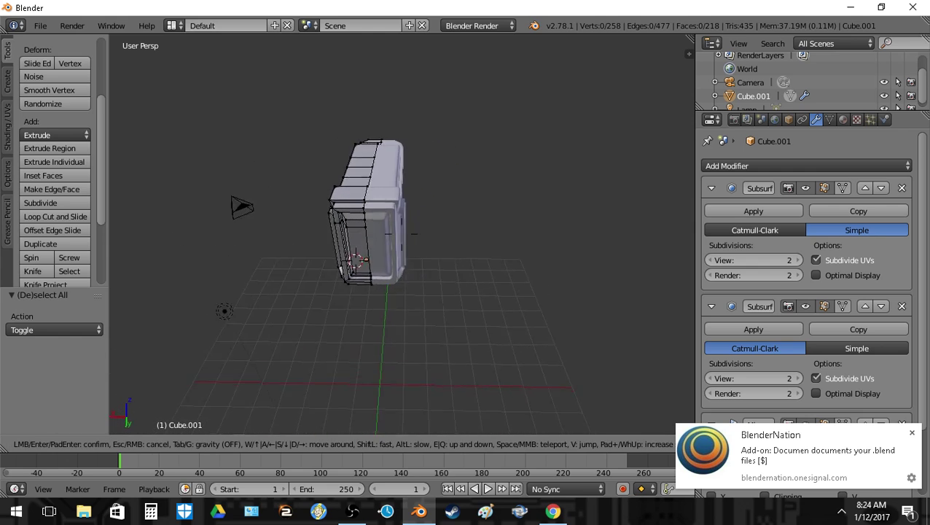
pyautogui.press('w')
pyautogui.click(399, 234)
pyautogui.click(421, 444)
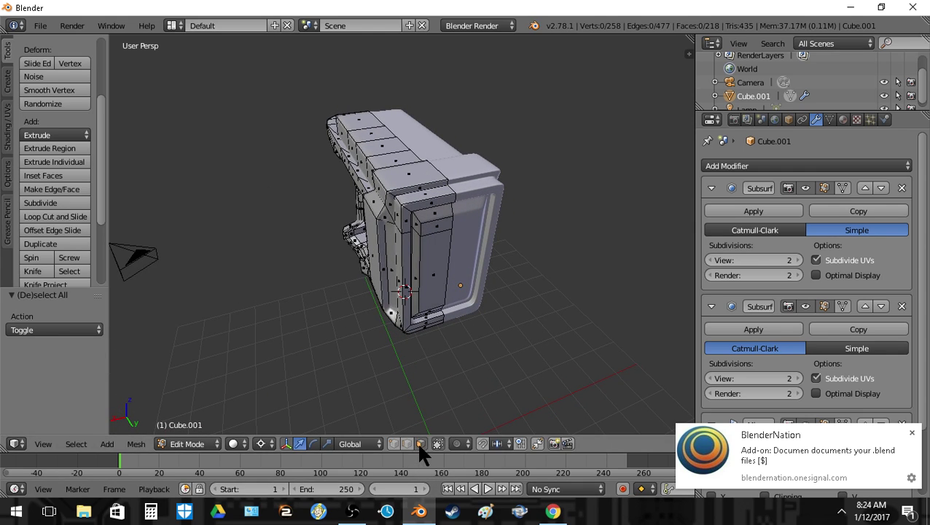
pyautogui.keyDown('alt'); pyautogui.rightClick(383, 183); pyautogui.keyUp('alt')
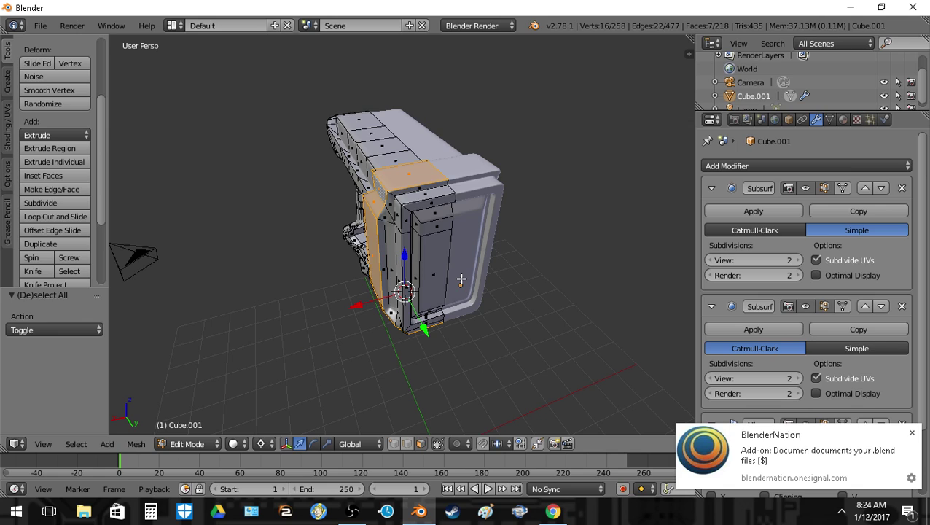
# - Snap the 3D cursor to the body's origin in Object Mode
pyautogui.press('Tab')
pyautogui.hotkey('shift', 's')
pyautogui.click(471, 301)
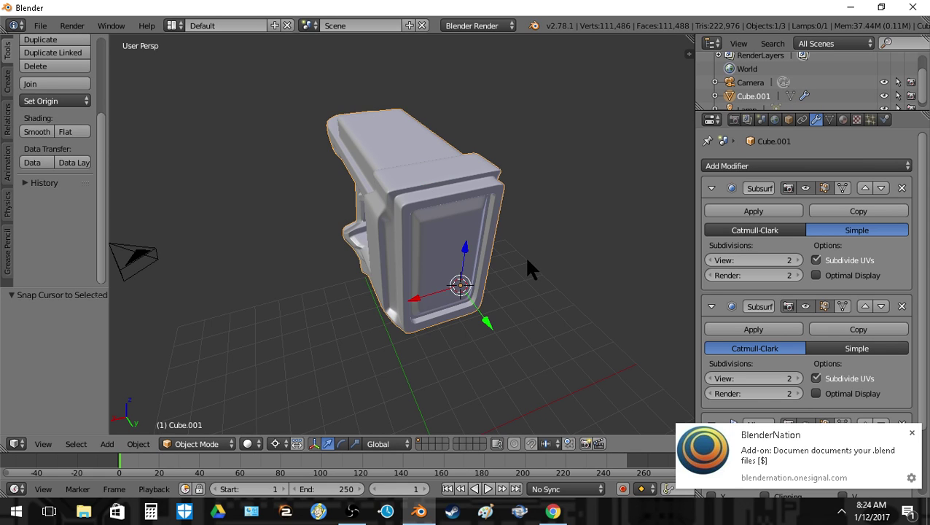
# - Narrow the selected front face loop along X around the cursor, using smooth proportional editing with a size of about 1.61
pyautogui.press('Tab')
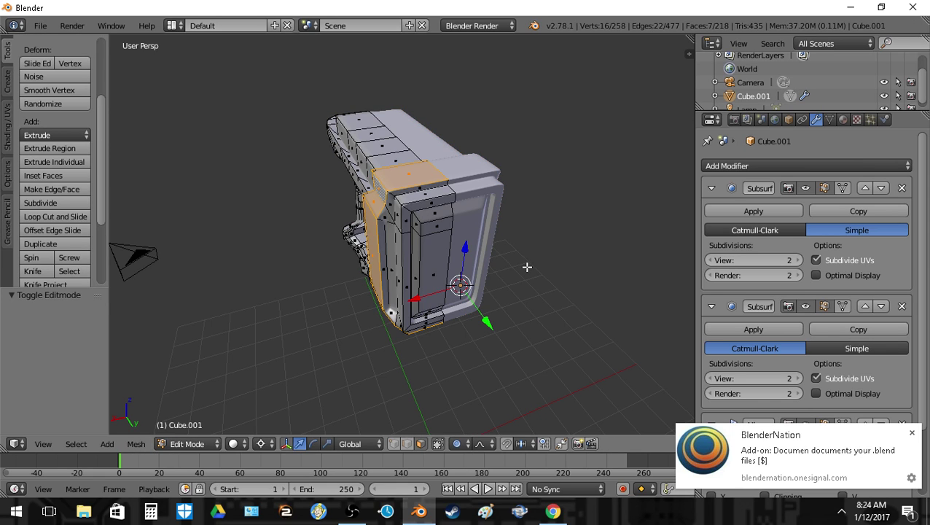
pyautogui.press('s')
pyautogui.press('x')
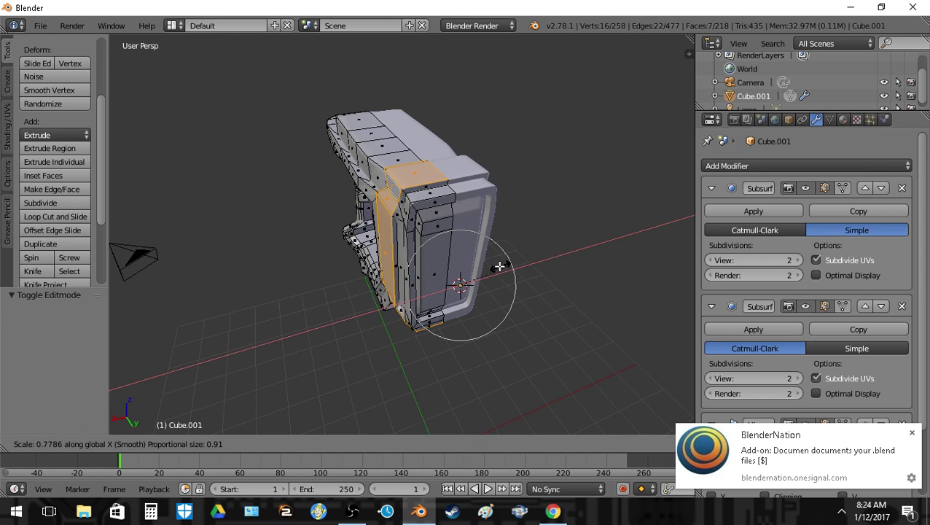
pyautogui.scroll(-2, 498, 267)
pyautogui.scroll(-1, 498, 267)
pyautogui.scroll(-5, 498, 267)
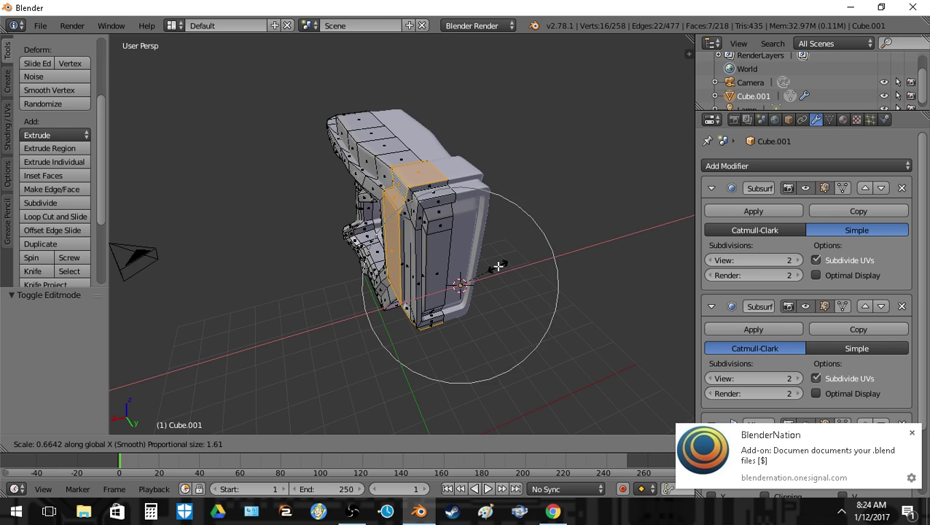
pyautogui.click(491, 267)
pyautogui.press('Tab')
# - Select the two rearmost faces on top of the raised upper block and inset them with a thickness of about 0.0928
pyautogui.moveTo(368, 219); pyautogui.dragTo(481, 164, button='middle')
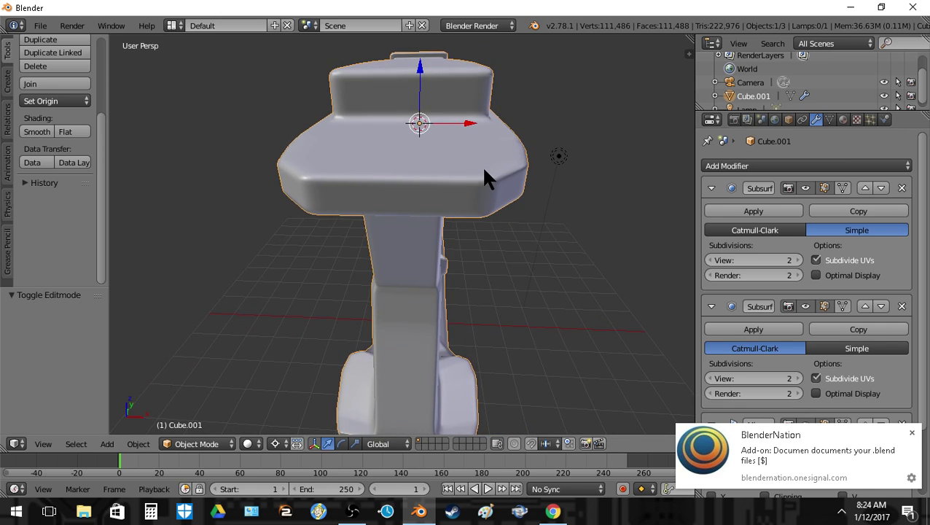
pyautogui.hotkey('shift', 'f')
pyautogui.press('w')
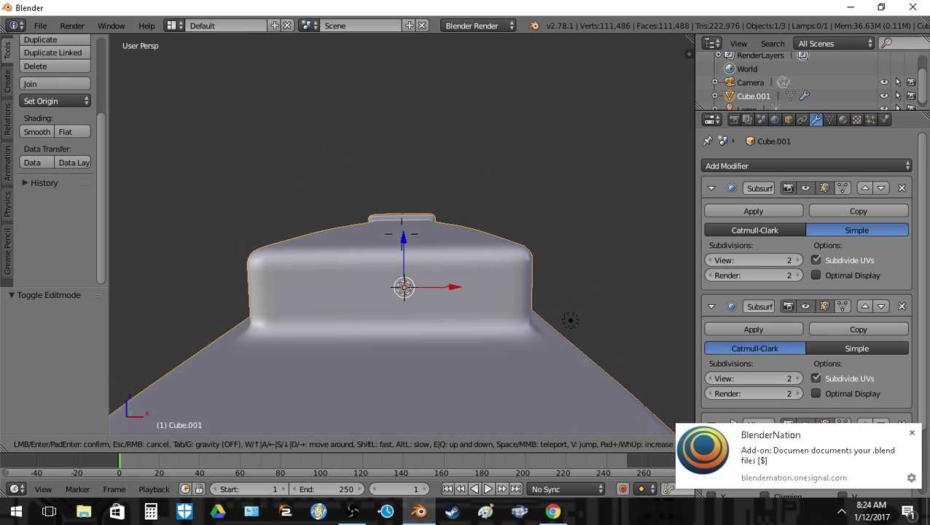
pyautogui.click(422, 248)
pyautogui.press('Tab')
pyautogui.press('a')
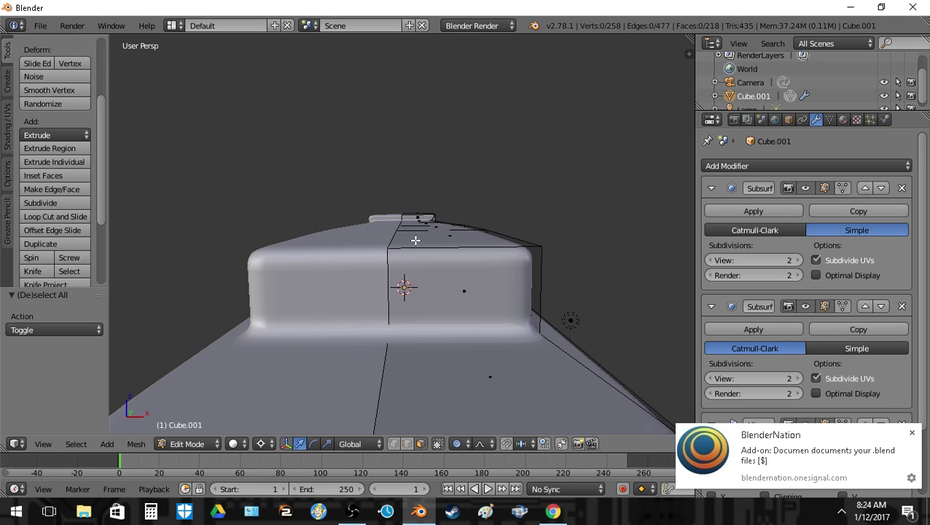
pyautogui.rightClick(420, 241)
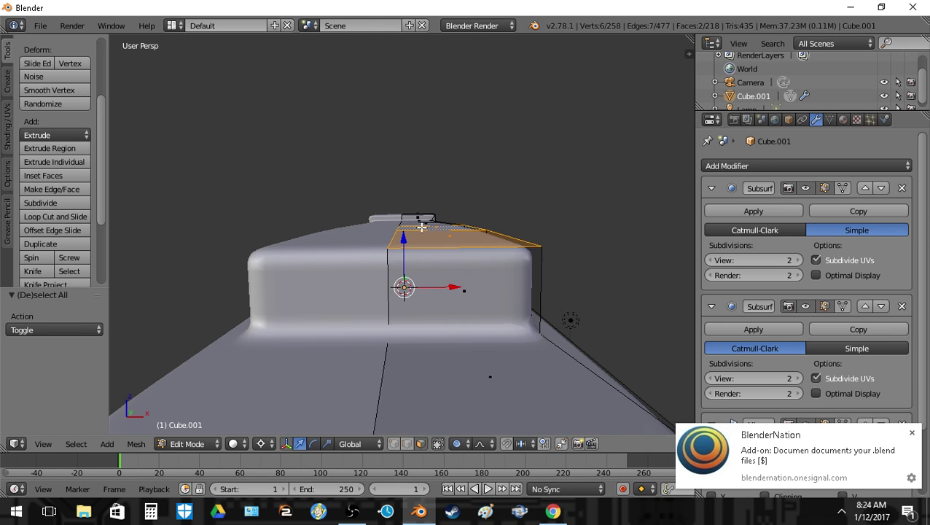
pyautogui.click(55, 175)
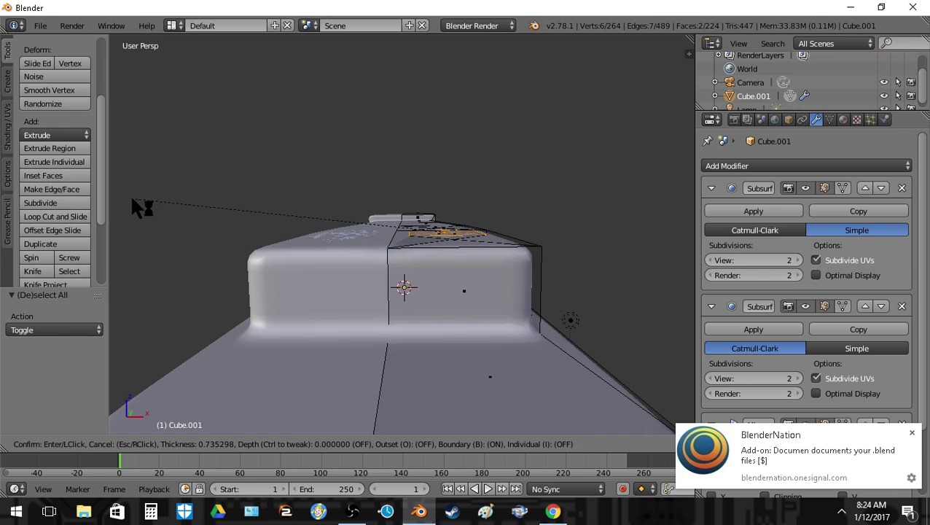
pyautogui.click(62, 203)
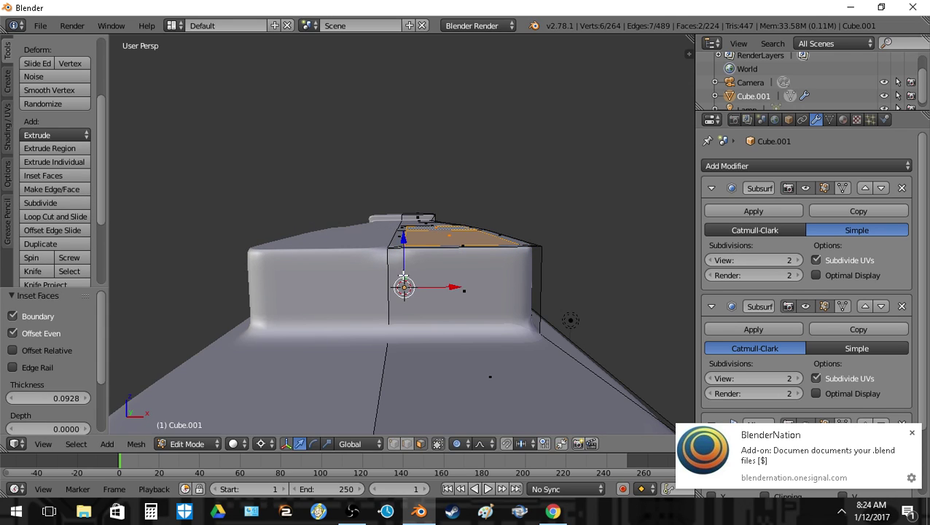
pyautogui.press('g')
pyautogui.press('z')
pyautogui.rightClick(438, 266)
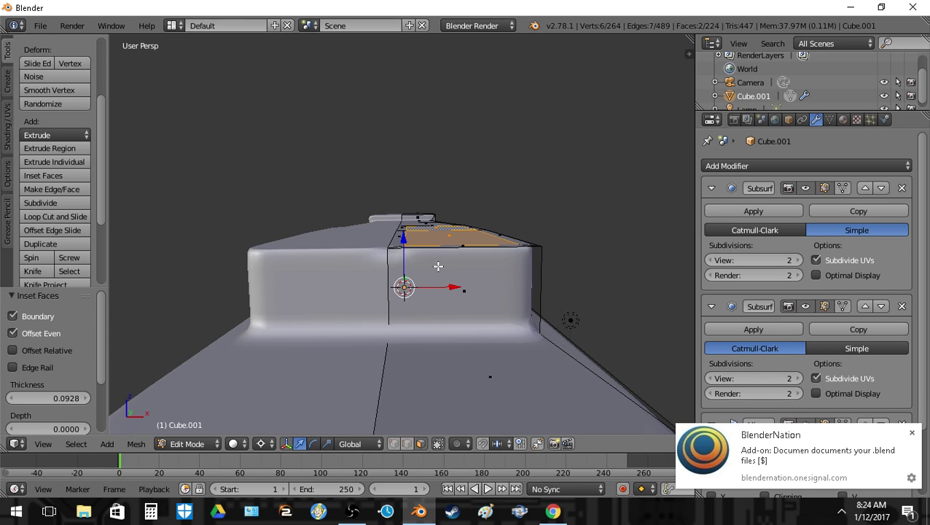
# - With proportional editing off, raise the inset top faces about 0.075 along Z and return to Object Mode
pyautogui.press('g')
pyautogui.press('z')
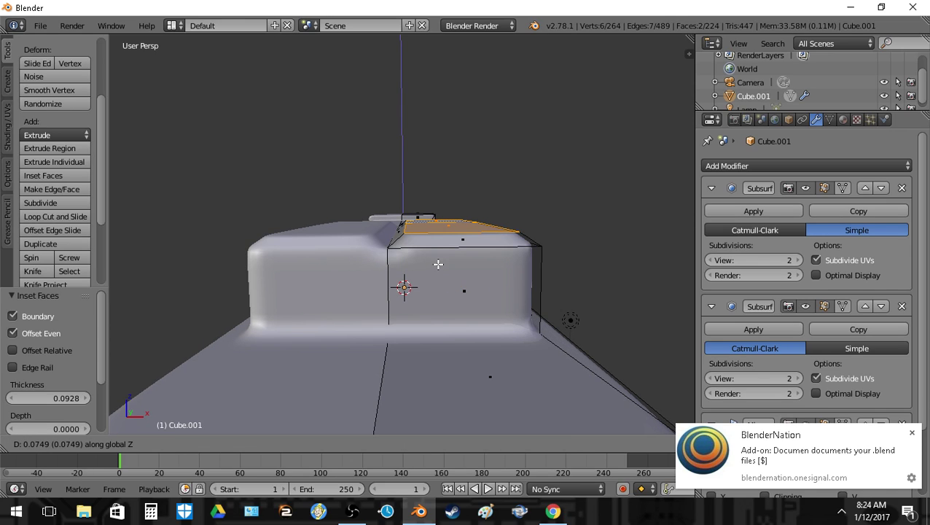
pyautogui.click(436, 263)
pyautogui.press('Tab')
# - Deselect the body and examine the center notch between the mirrored raised panels from behind
pyautogui.press('a')
pyautogui.hotkey('shift', 'f')
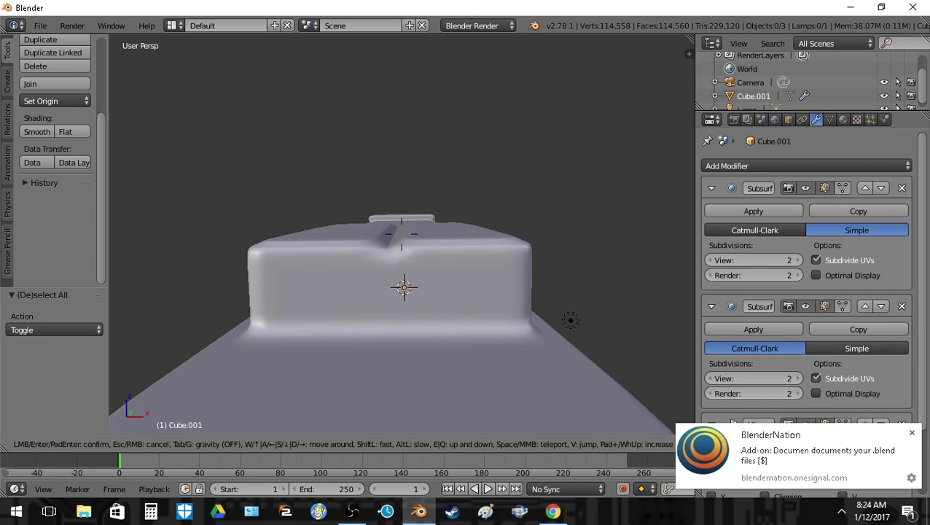
pyautogui.press('a')
pyautogui.press('q')
pyautogui.press('q')
pyautogui.press('e')
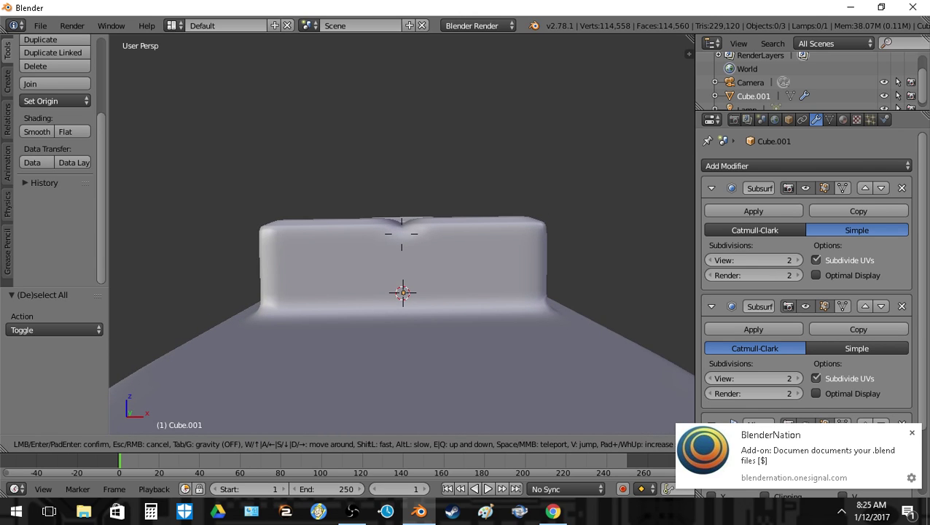
pyautogui.press('w')
pyautogui.press('e')
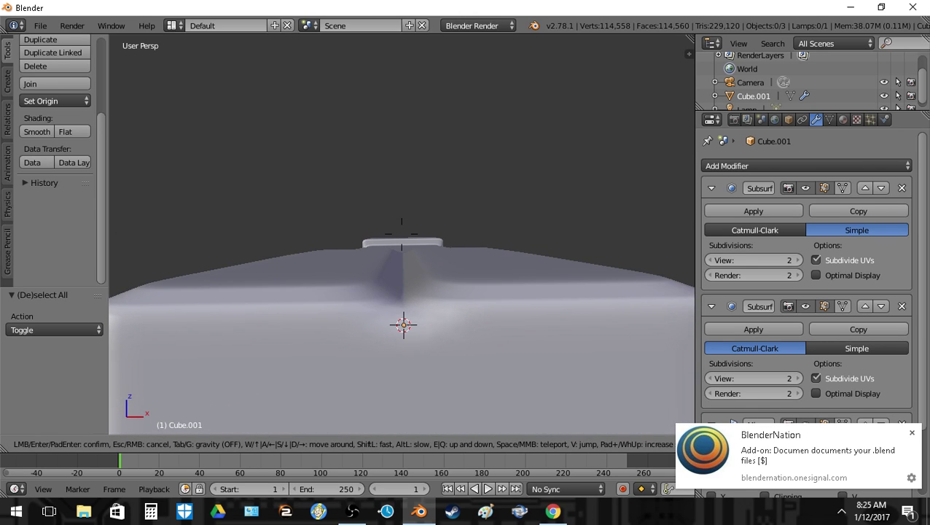
pyautogui.click(401, 234)
# - Raise the inset top faces further along Z to deepen the center notch, returning to Object Mode
pyautogui.press('Tab')
pyautogui.press('g')
pyautogui.press('z')
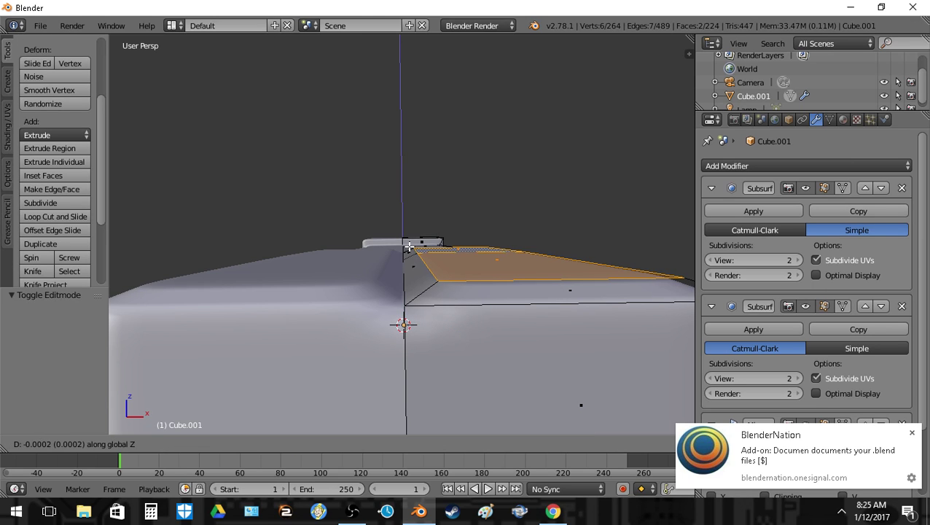
pyautogui.click(407, 245)
pyautogui.press('Tab')
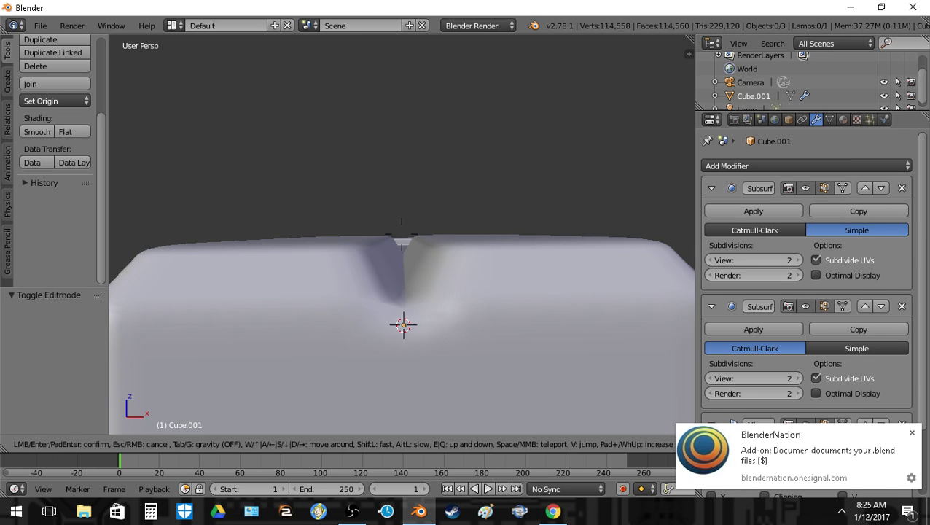
# - Examine the raised top panels and the whole body from the rear, side and front, briefly checking the mesh in Edit Mode
pyautogui.hotkey('shift', 'f')
pyautogui.press('s')
pyautogui.press('w')
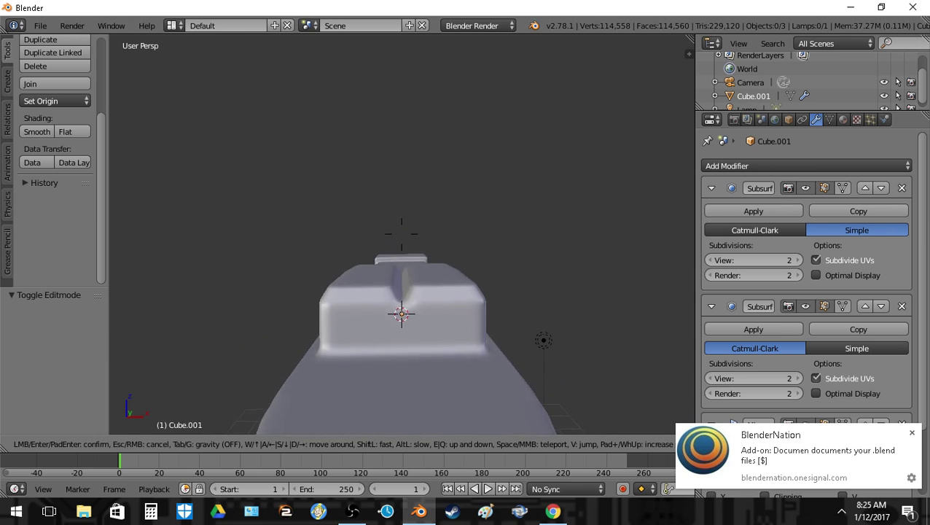
pyautogui.press('d')
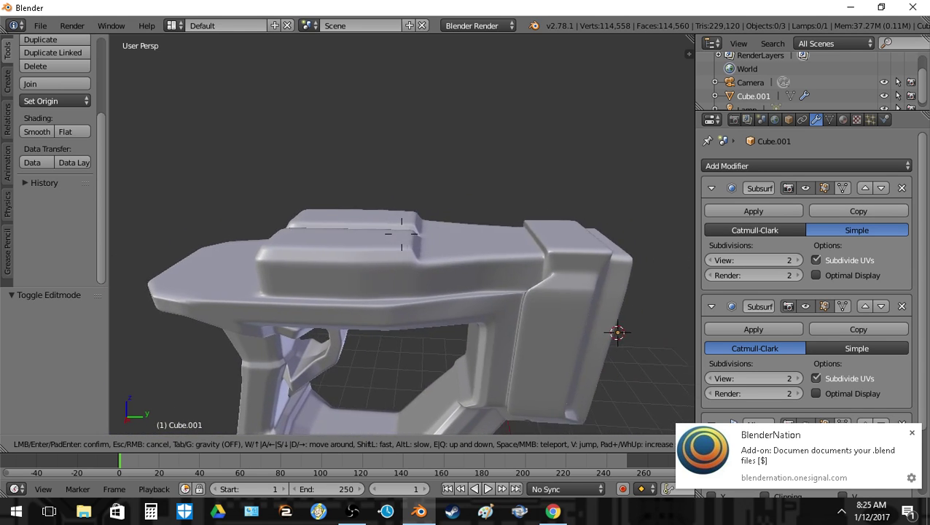
pyautogui.press('s')
pyautogui.press('w')
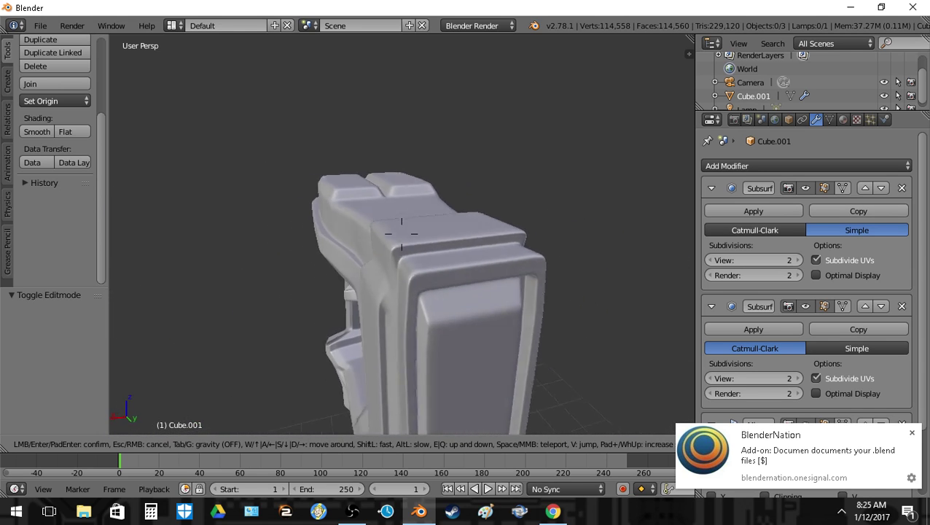
pyautogui.click(402, 243)
pyautogui.press('Tab')
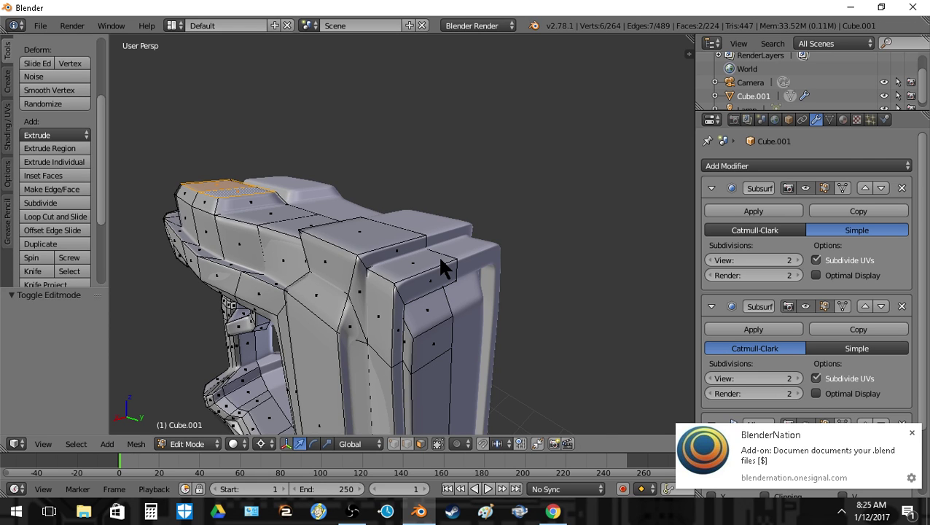
pyautogui.press('Tab')
pyautogui.hotkey('shift', 'f')
pyautogui.press('s')
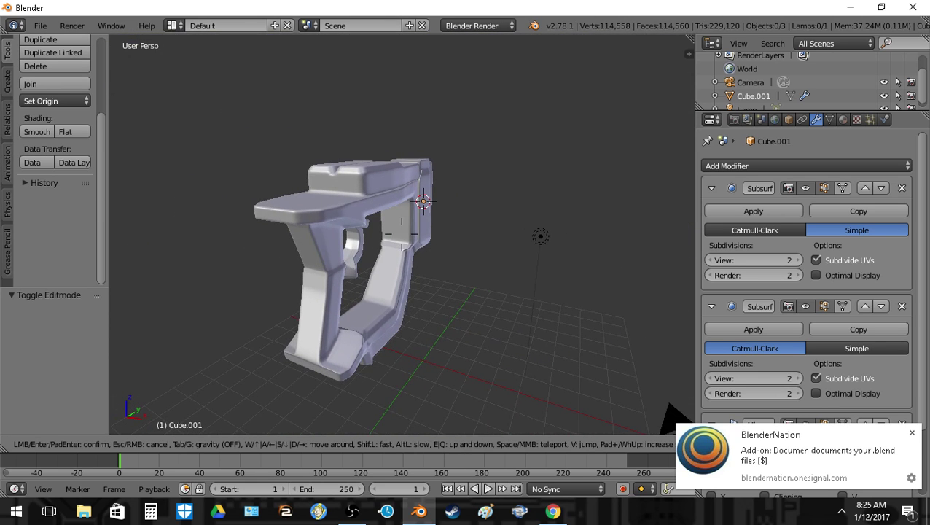